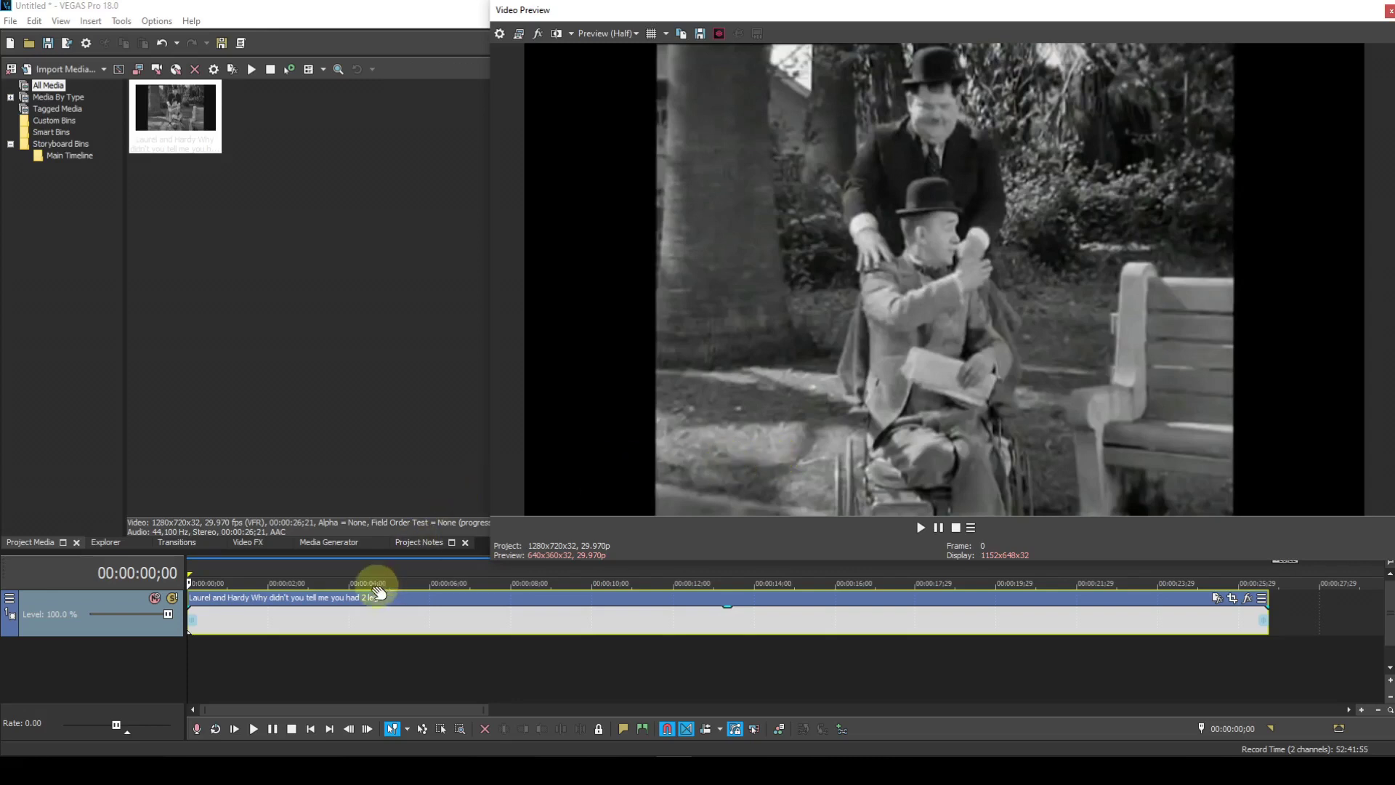
Rename the video event on the timeline as "Clip 1"
left_click(352, 598)
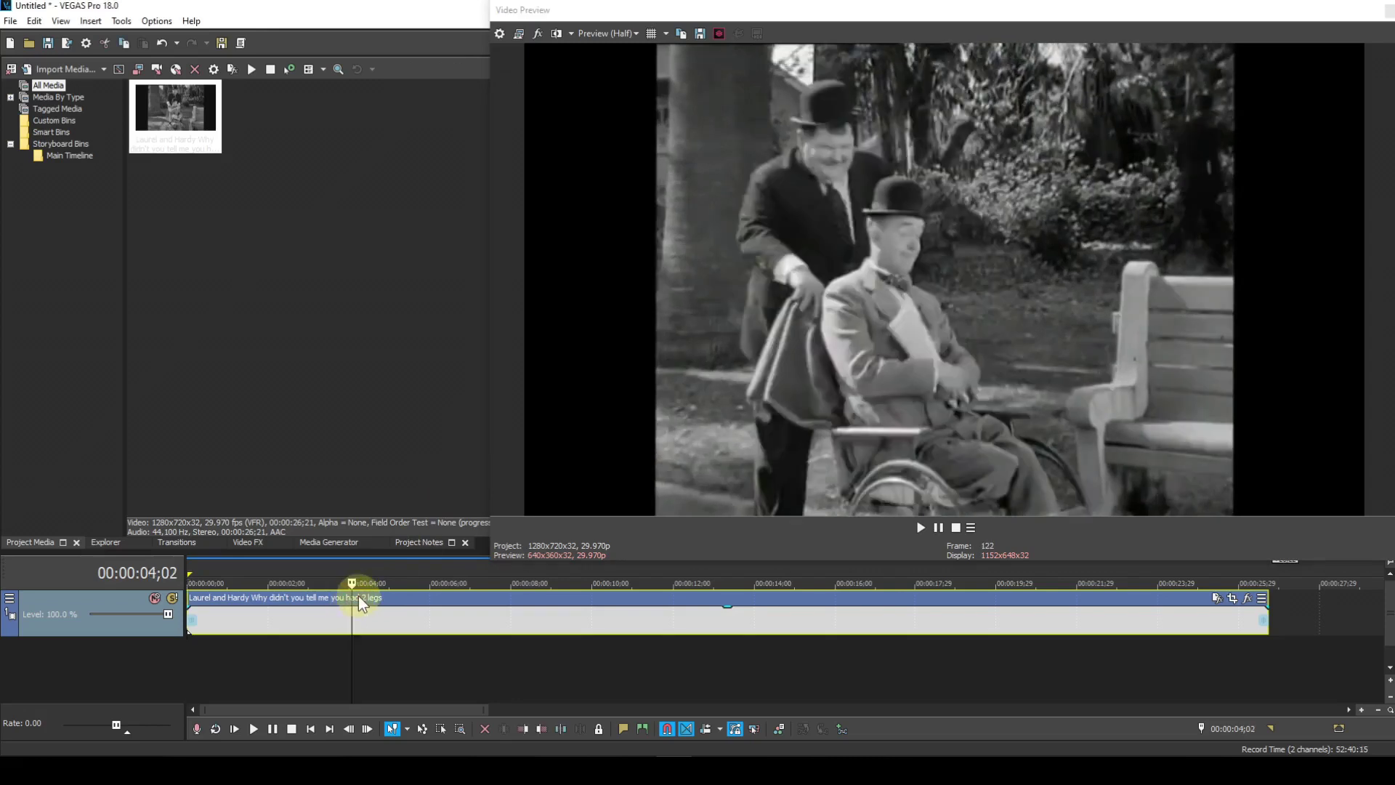
key("F2")
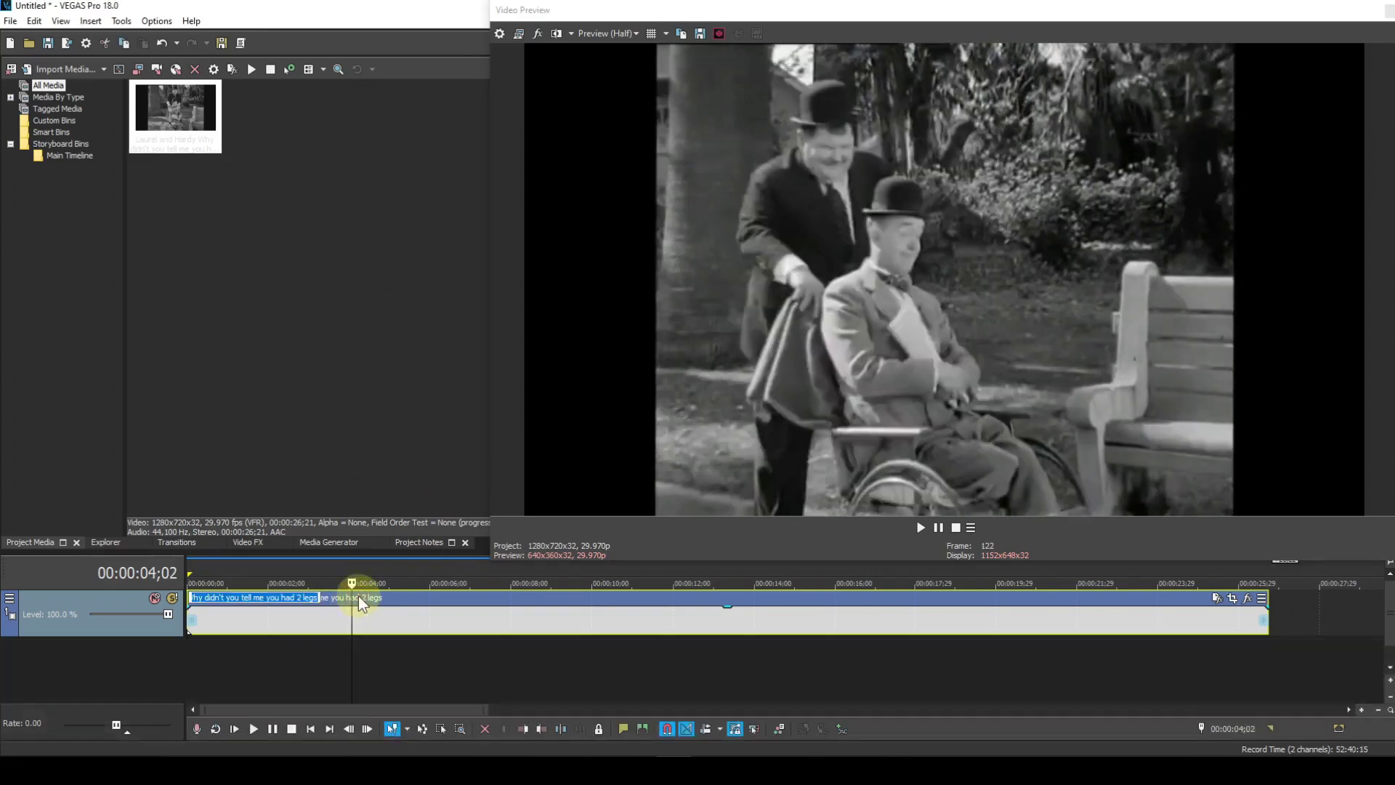
type("Cli")
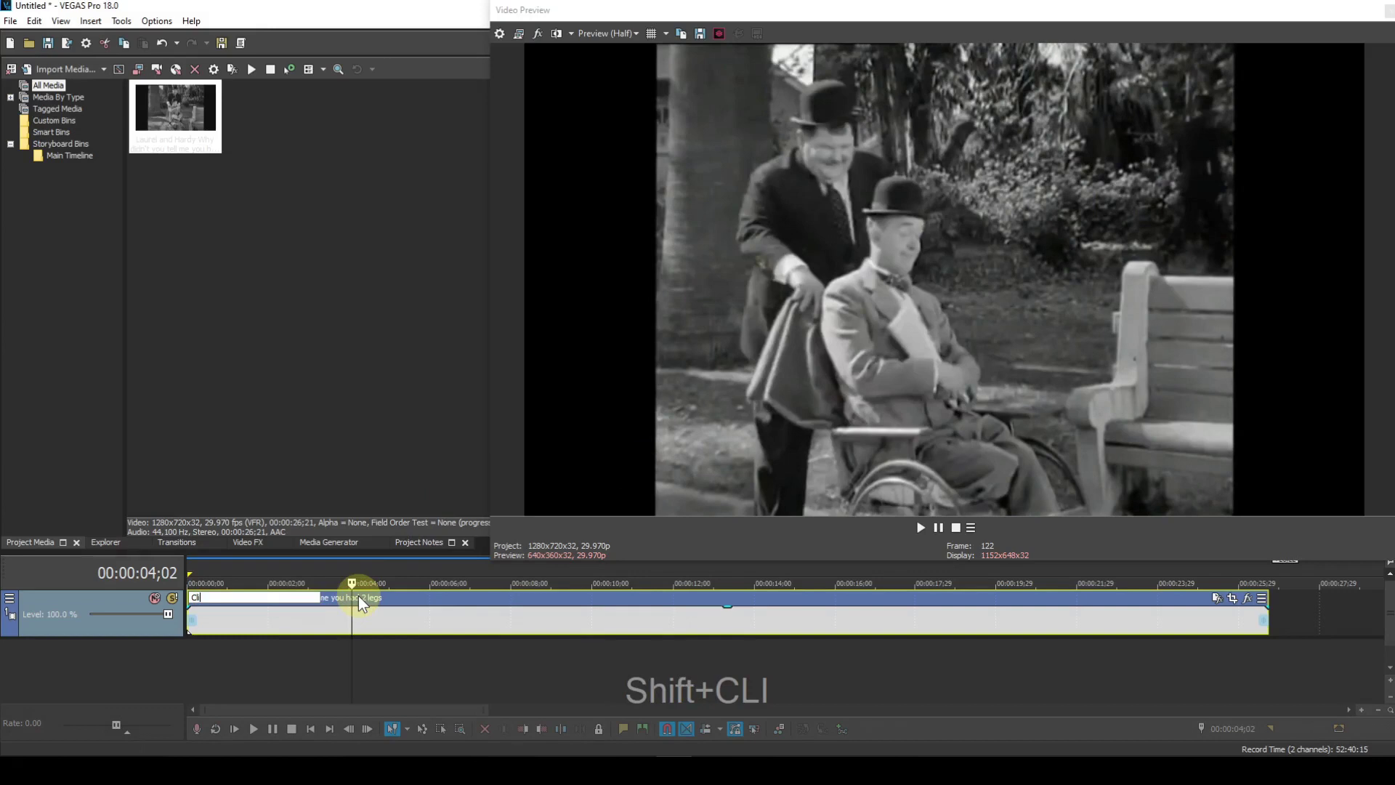
type("p 1")
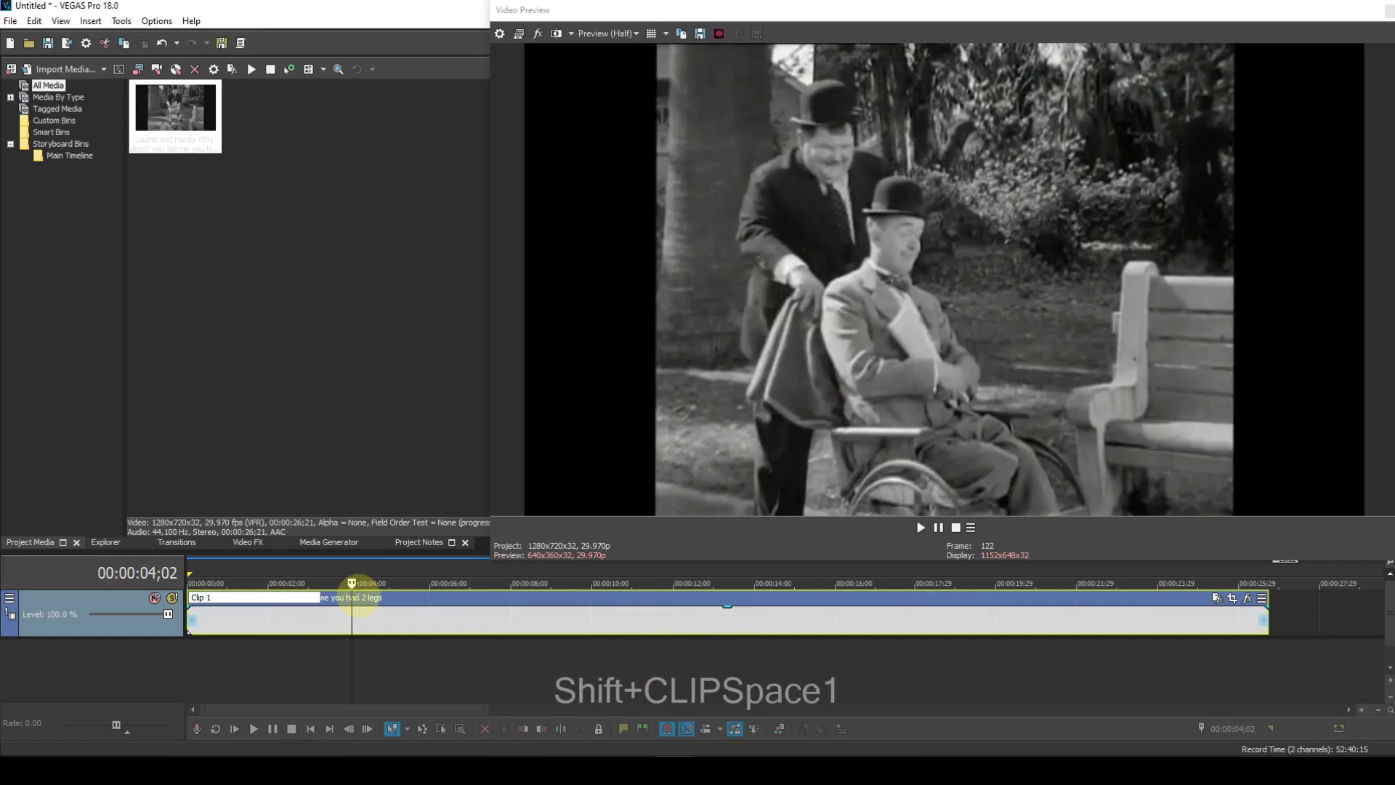
key("Return")
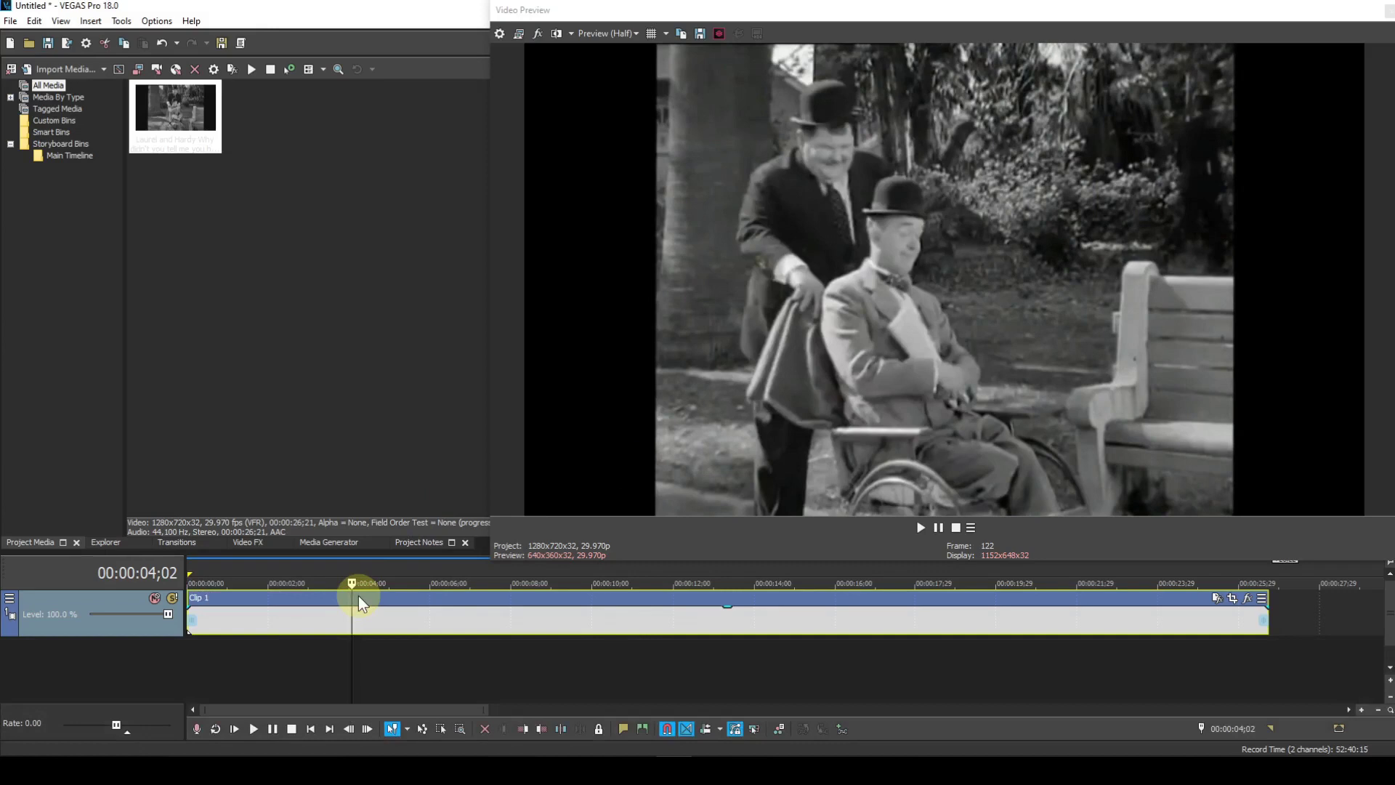
Play Clip 1 from its beginning and pause at about 9 seconds to review the opening footage
left_click(311, 730)
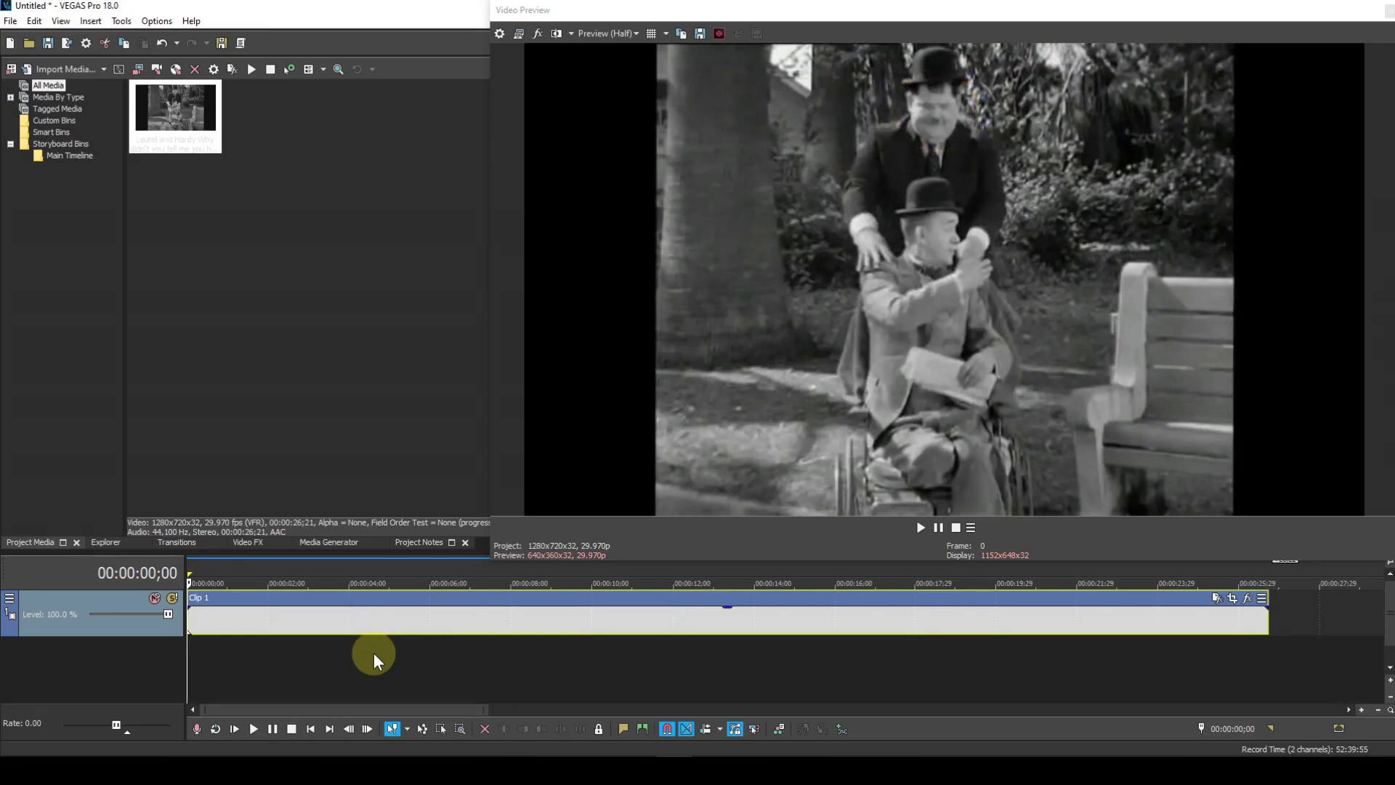
left_click(252, 729)
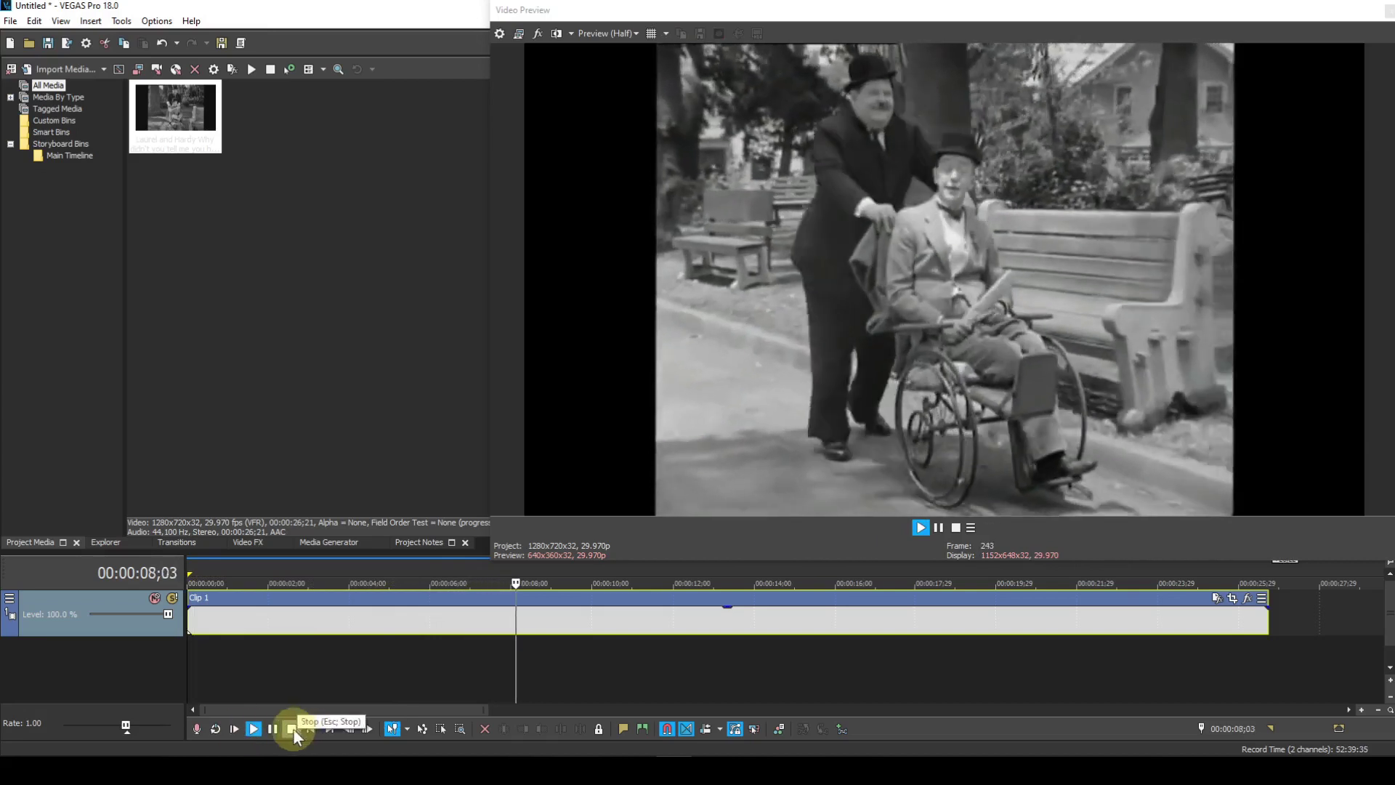
left_click(272, 730)
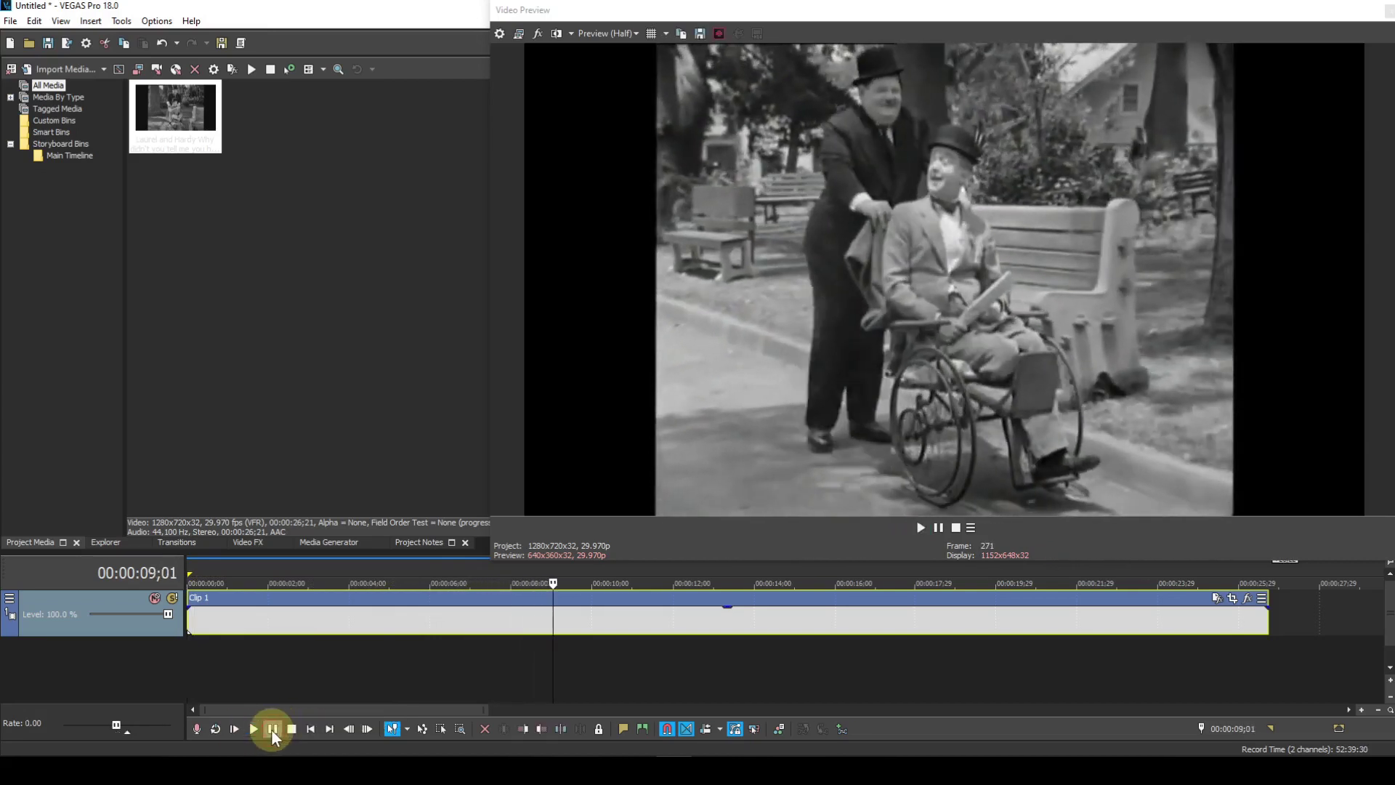
Go to about 5.5 seconds and advance frame by frame to locate the cut to the wheelchair path shot
left_click(412, 647)
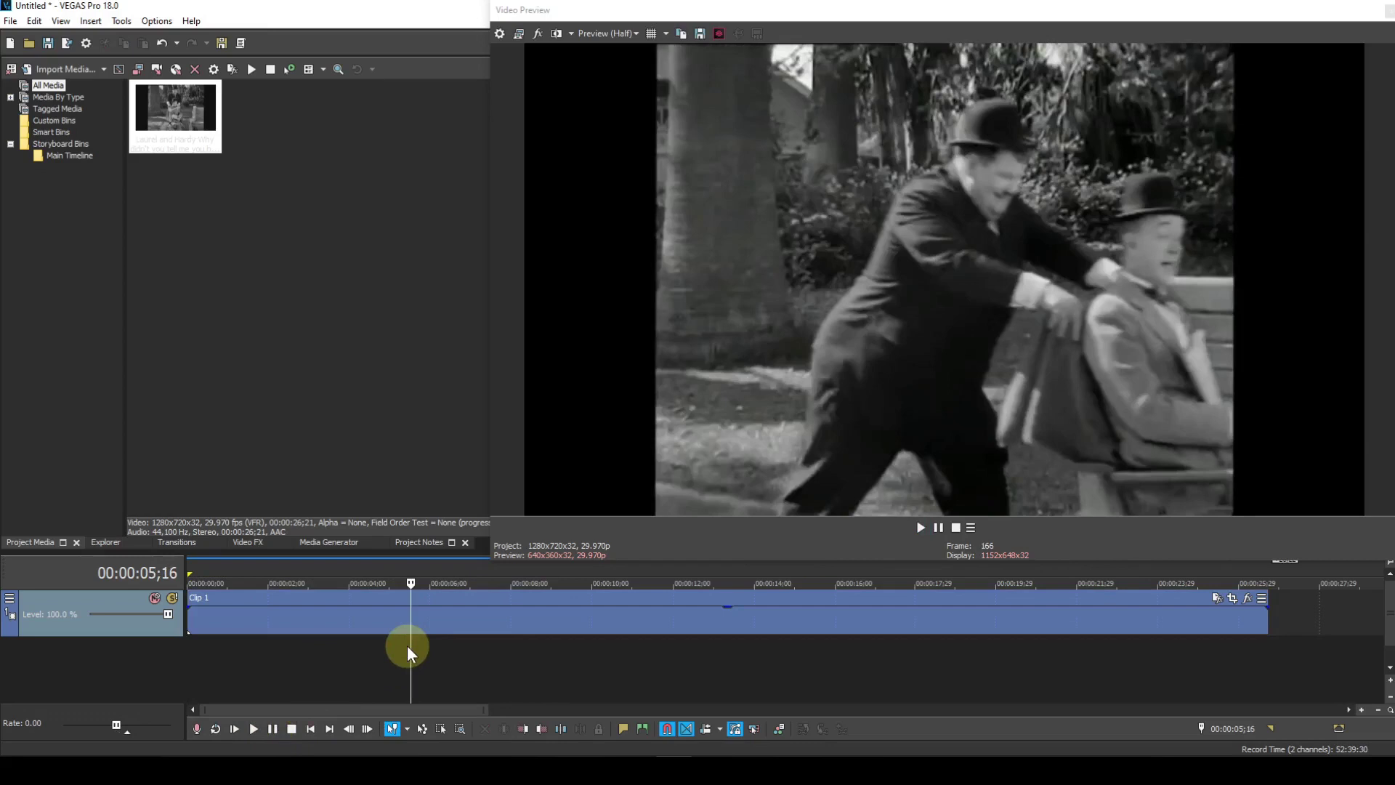
key("Right")
key("Right")
key("Right")
key("Right")
key("Right")
key("Right")
key("Right")
key("Right")
key("Right")
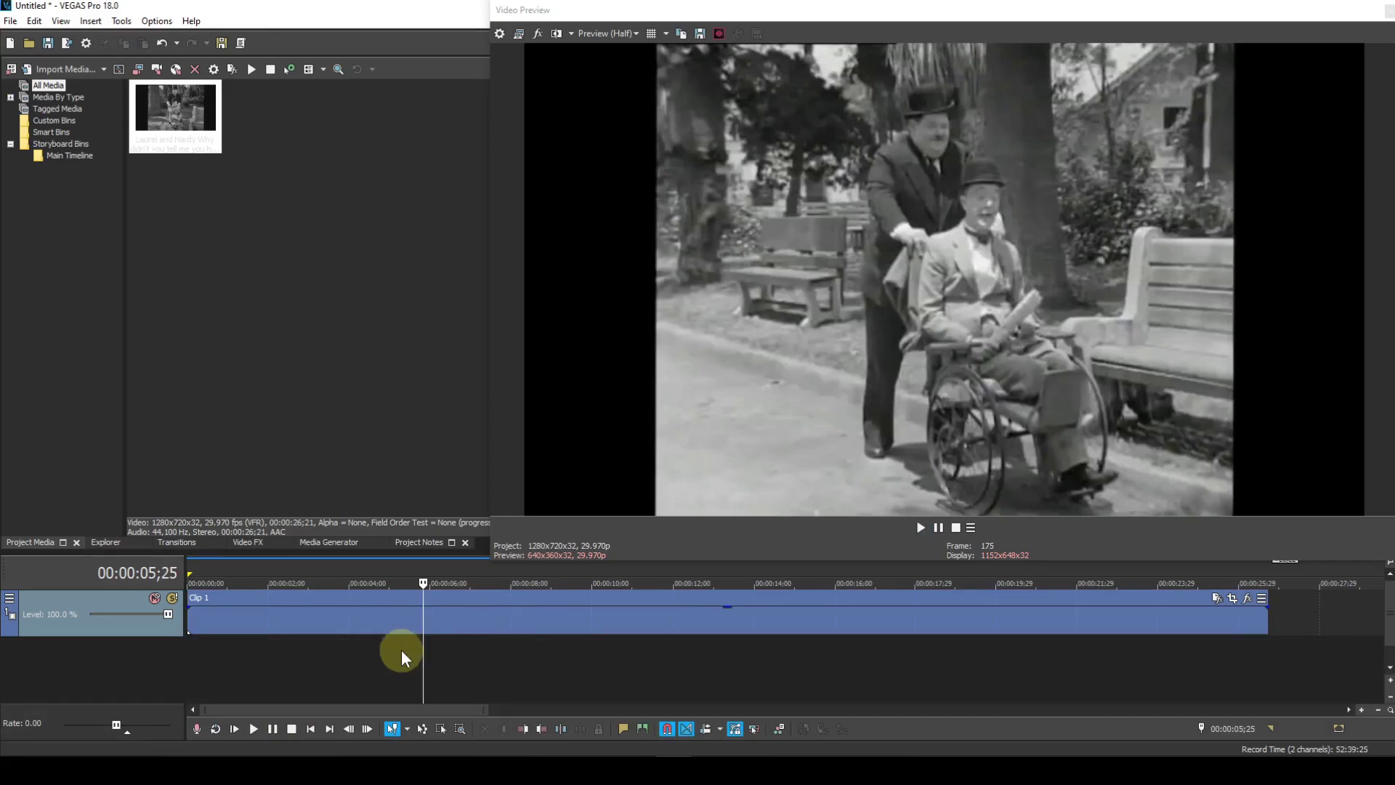
Replay the clip from the start and examine the frames between about 3 and 4 seconds, where a figure passes behind the men
left_click(311, 729)
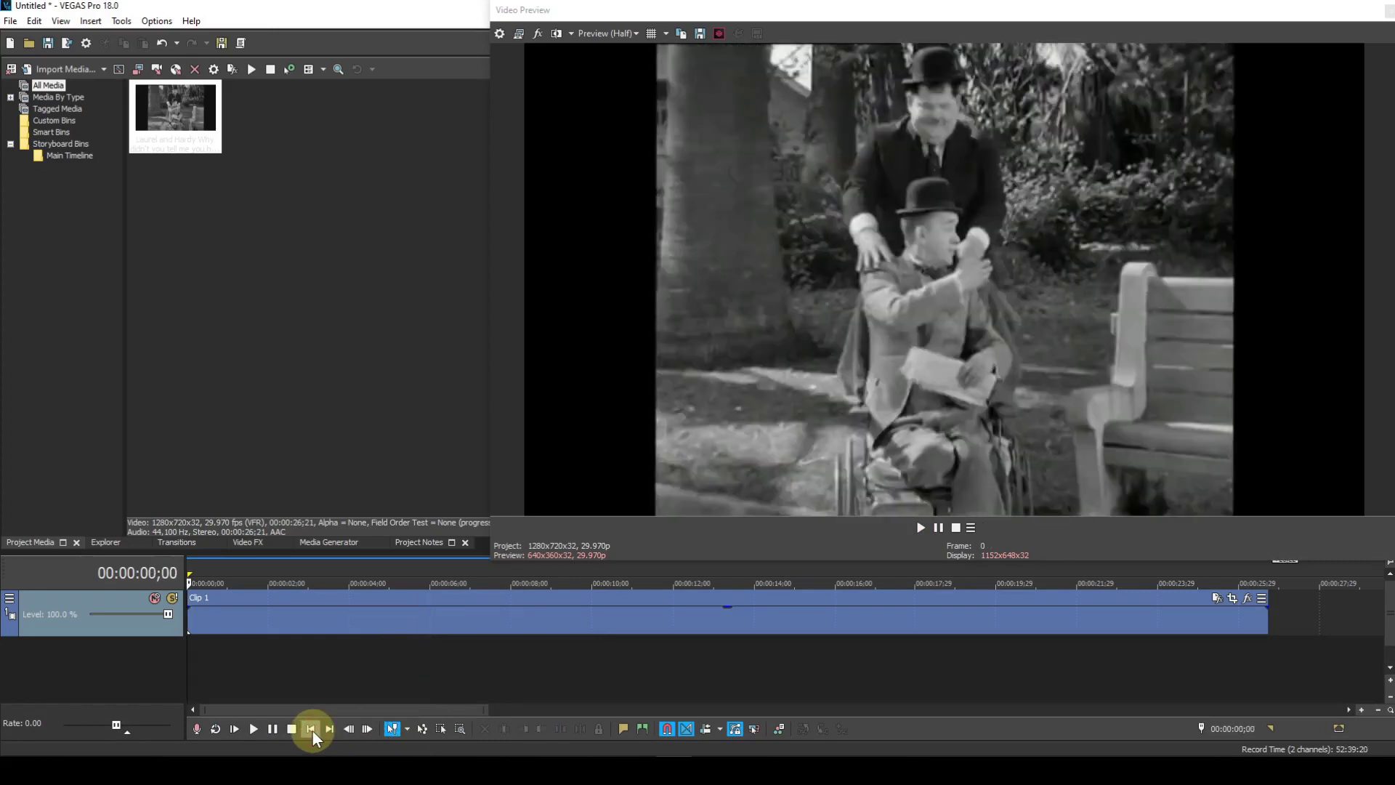
key("space")
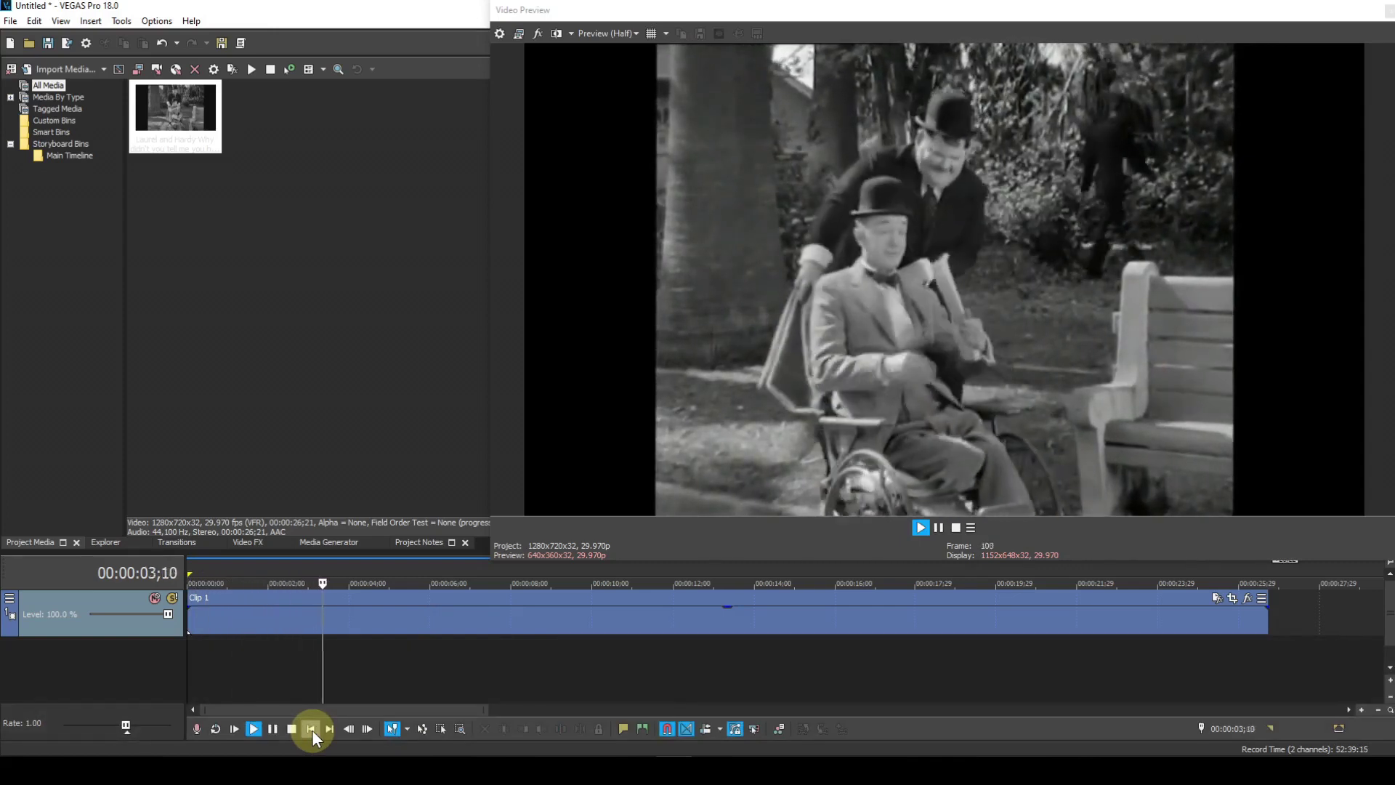
key("space")
key("Left")
key("Left")
key("Left")
key("Left")
key("Left")
key("Left")
key("Left")
key("Left")
key("Left")
key("Left")
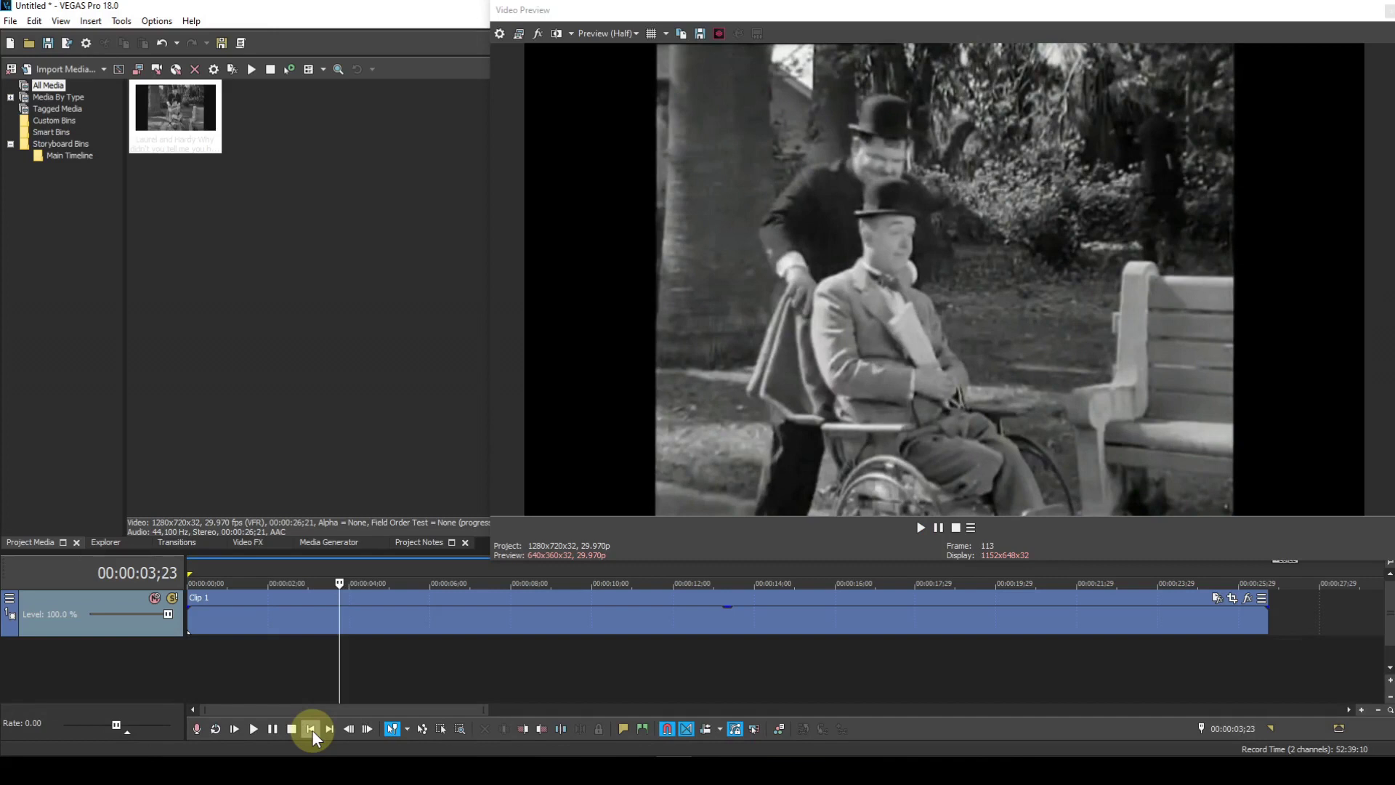
Continue playback past the first cut and step frame by frame around it to examine the change between the two shots
key("space")
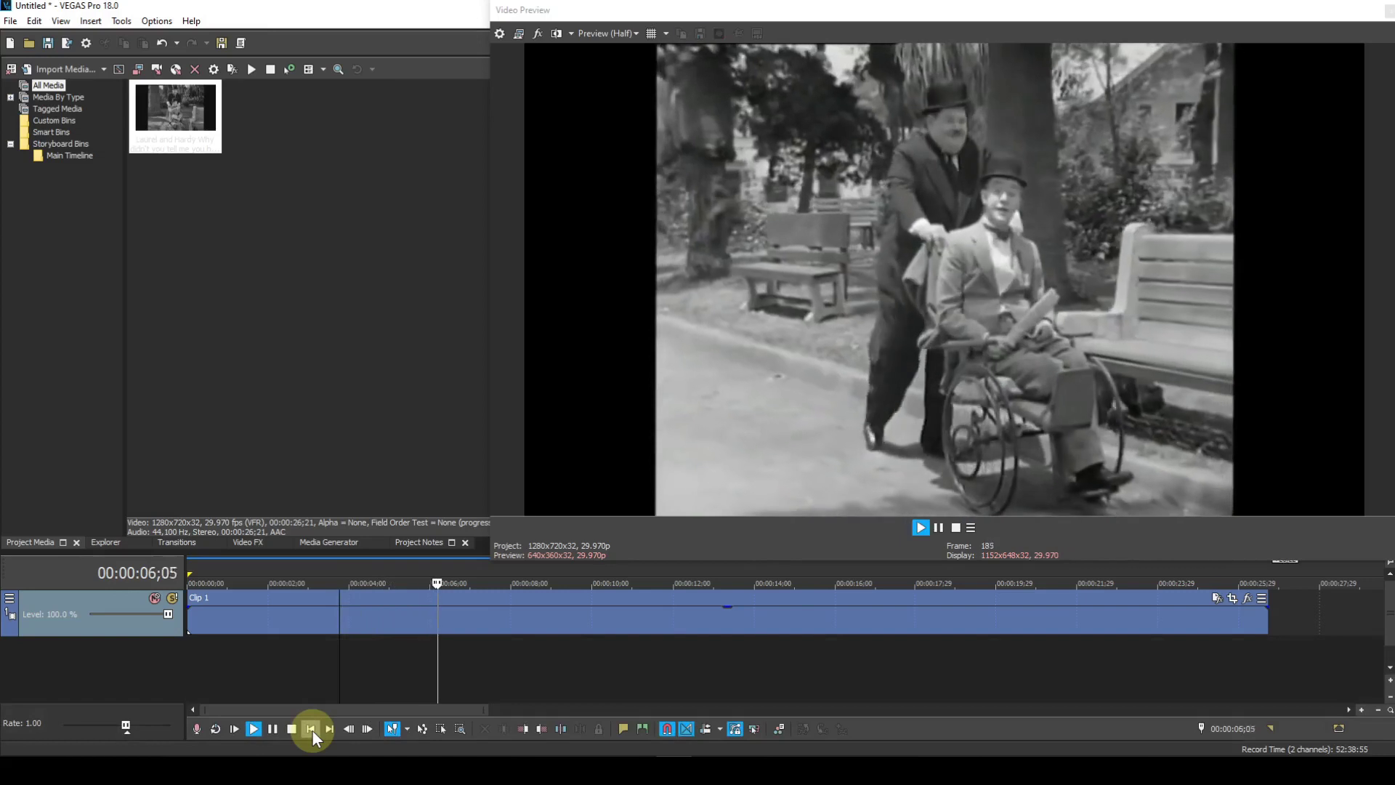
key("space")
key("Left")
key("Left")
key("Left")
key("Left")
key("Left")
key("Left")
key("Left")
key("Left")
key("Left")
key("Left")
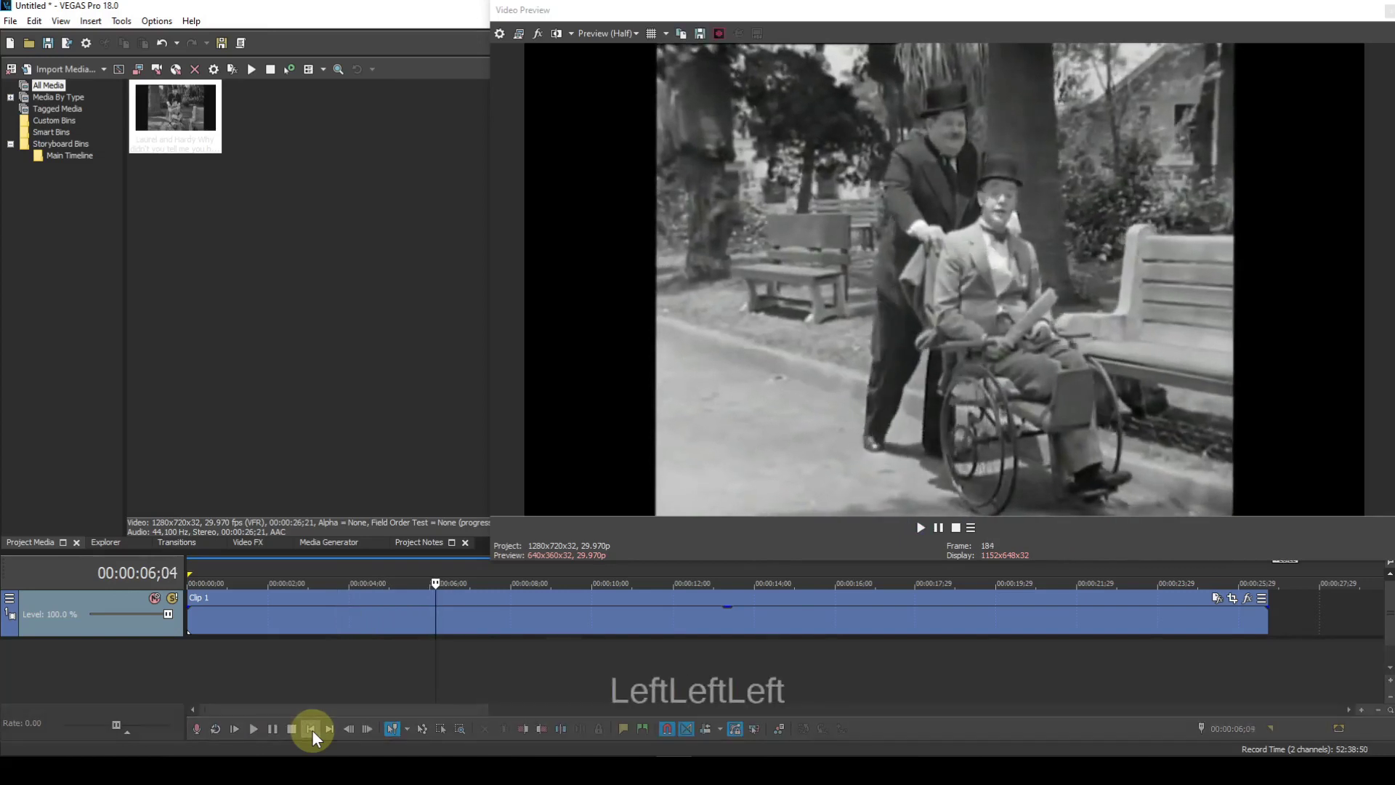
key("Left")
key("Left")
key("Left")
key("Left")
key("Left")
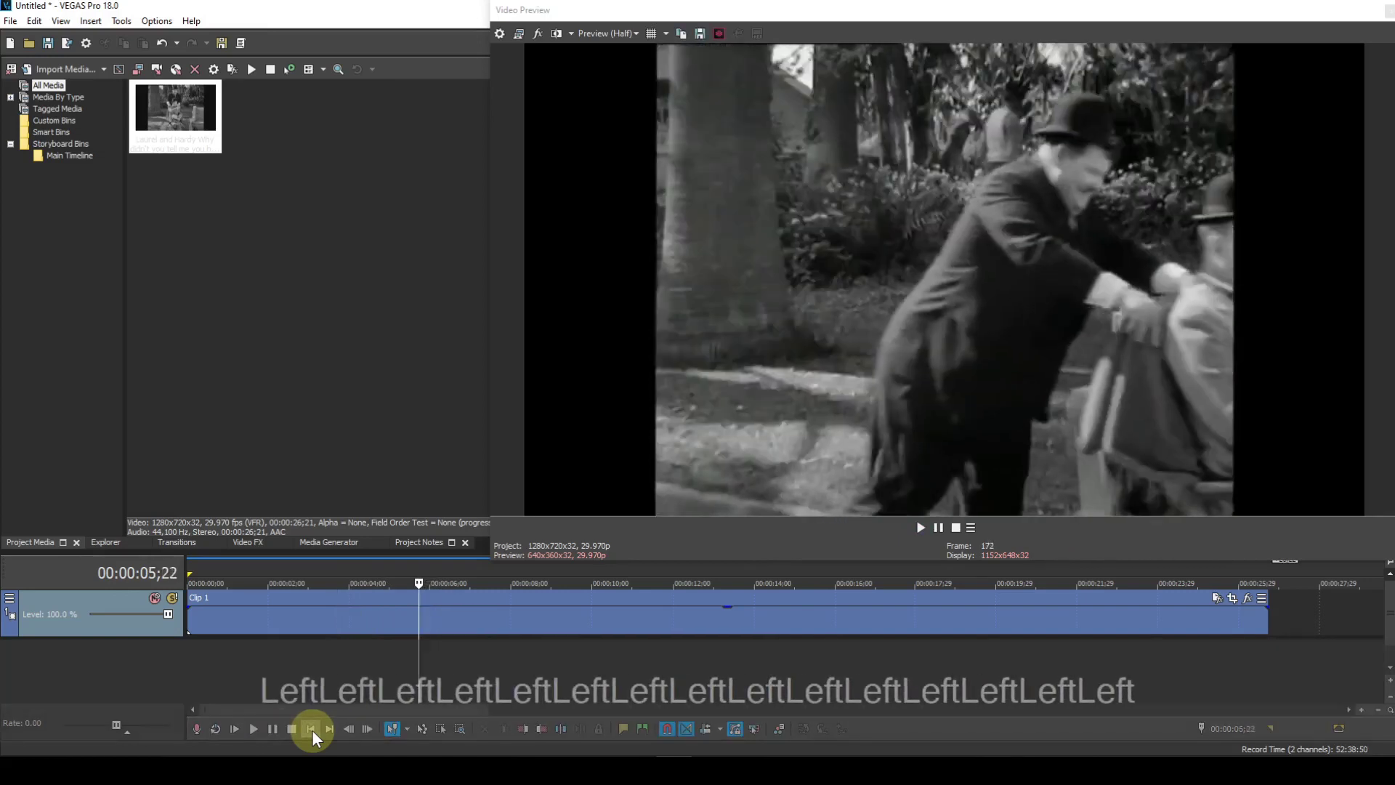
key("Right")
key("Right")
key("Right")
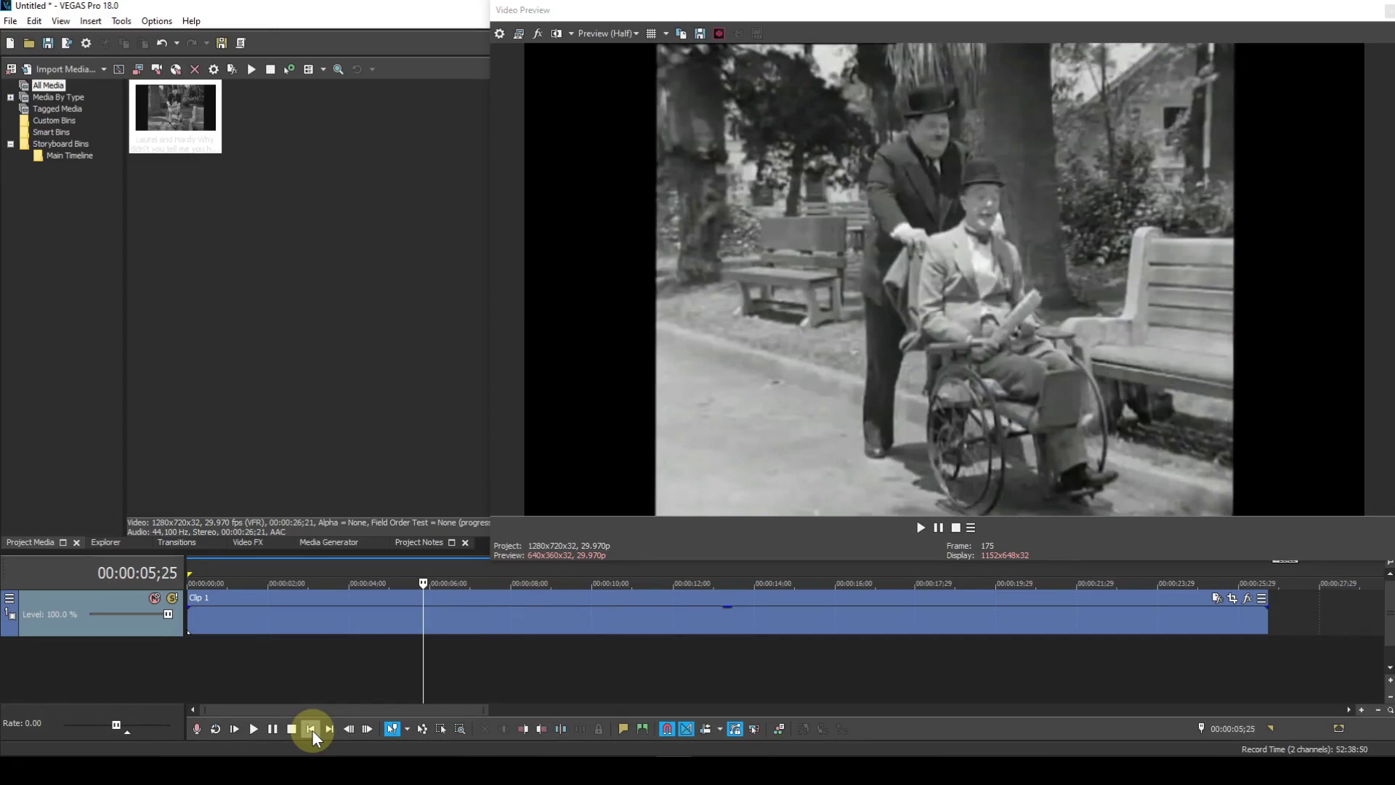
Play the remaining footage to about 25 seconds and return the playhead to the start of the clip
key("space")
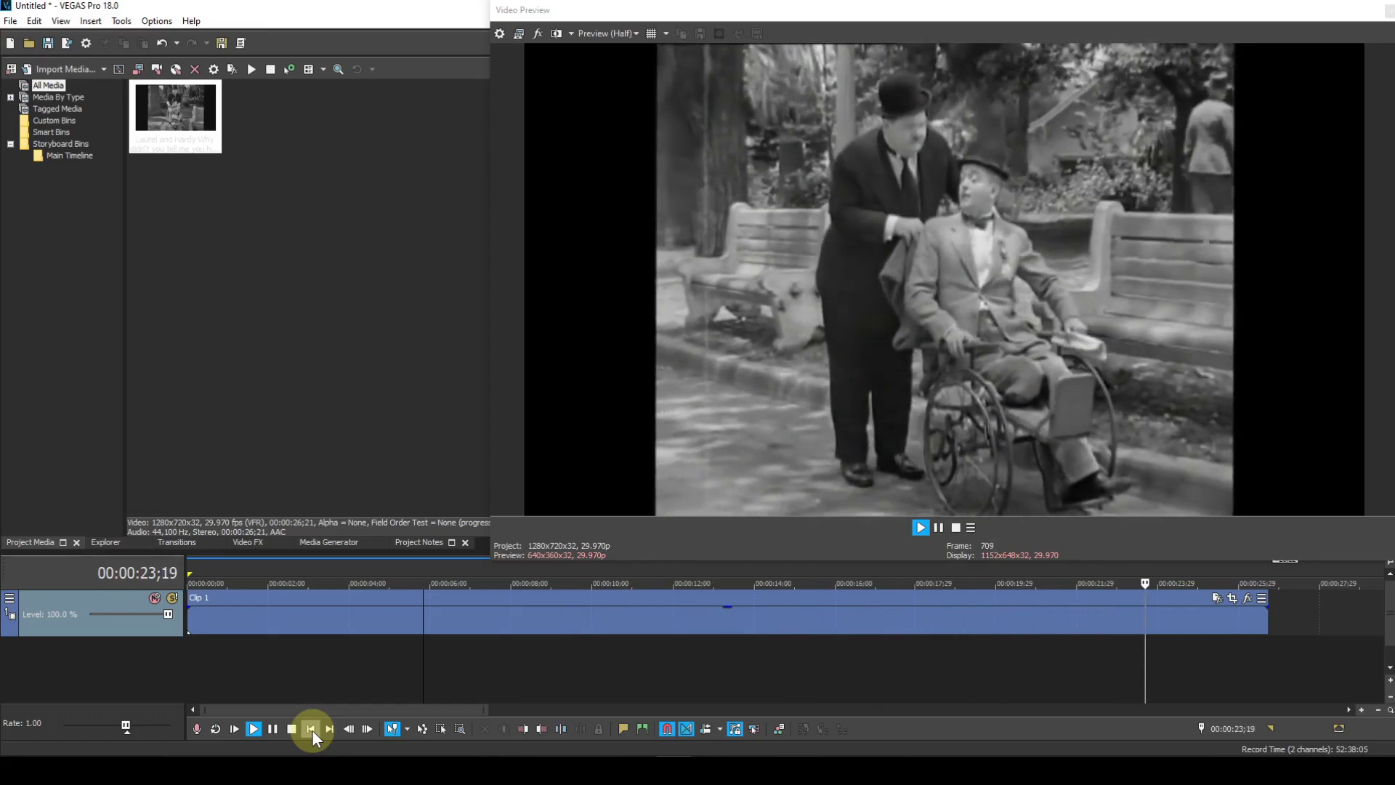
key("space")
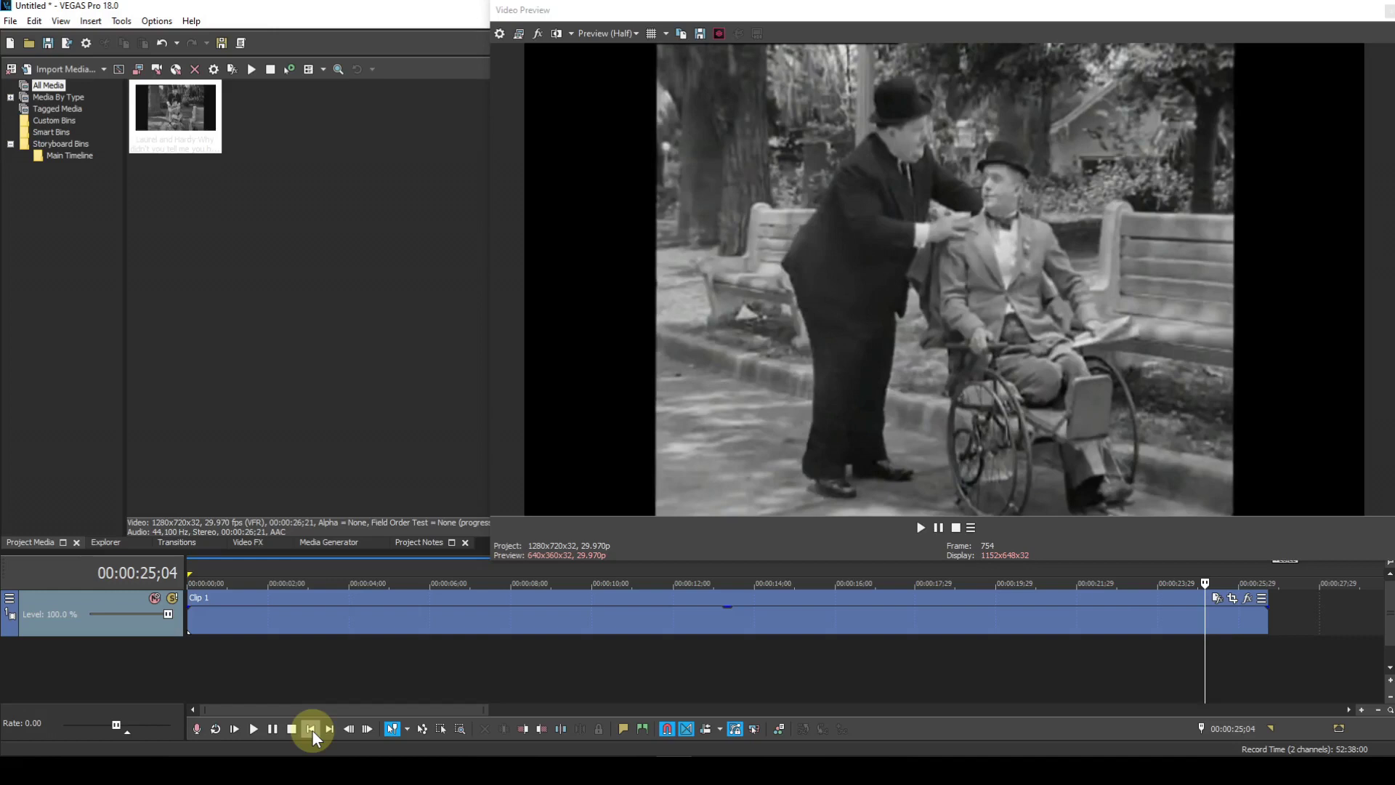
left_click(312, 731)
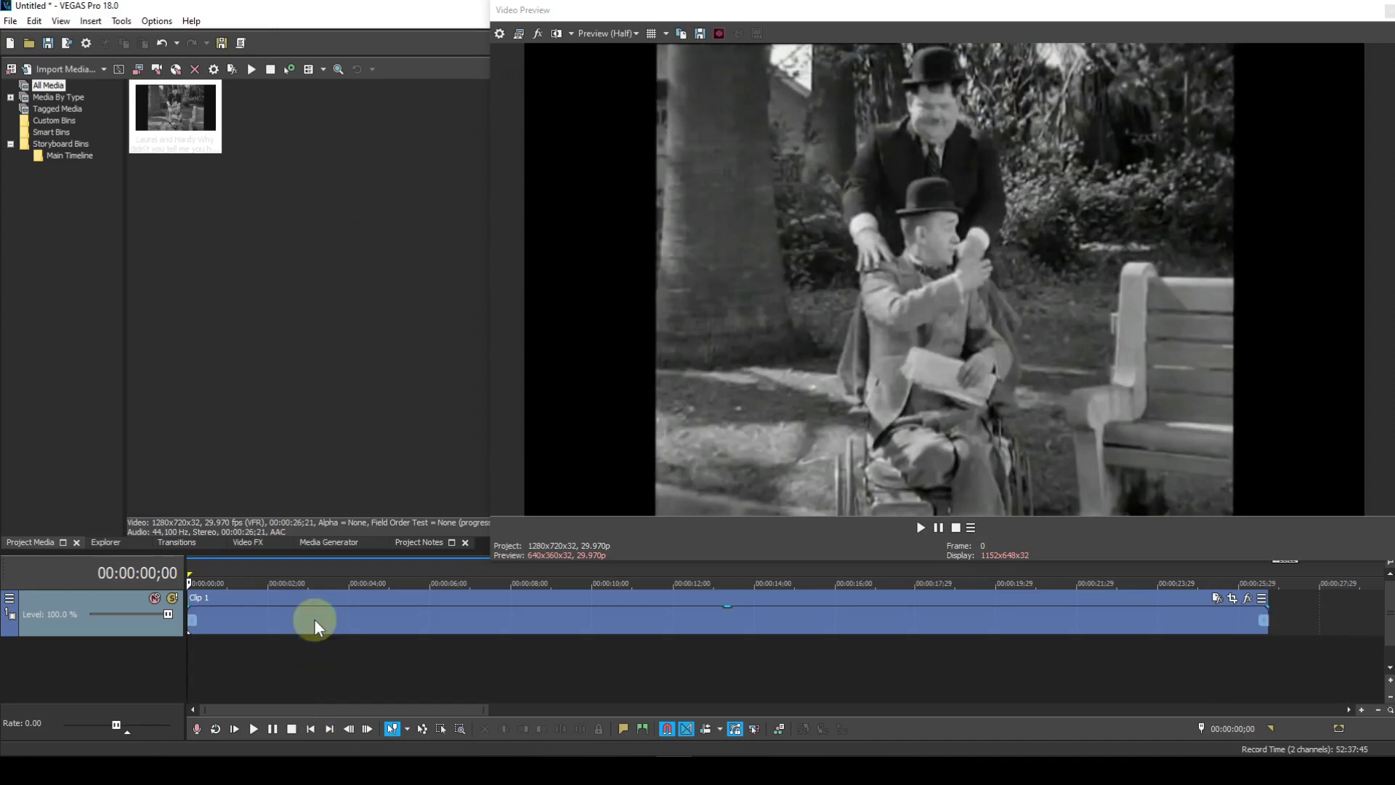
Open Motion Tracking for Clip 1 at its first frame and add a mask region
left_click(317, 599)
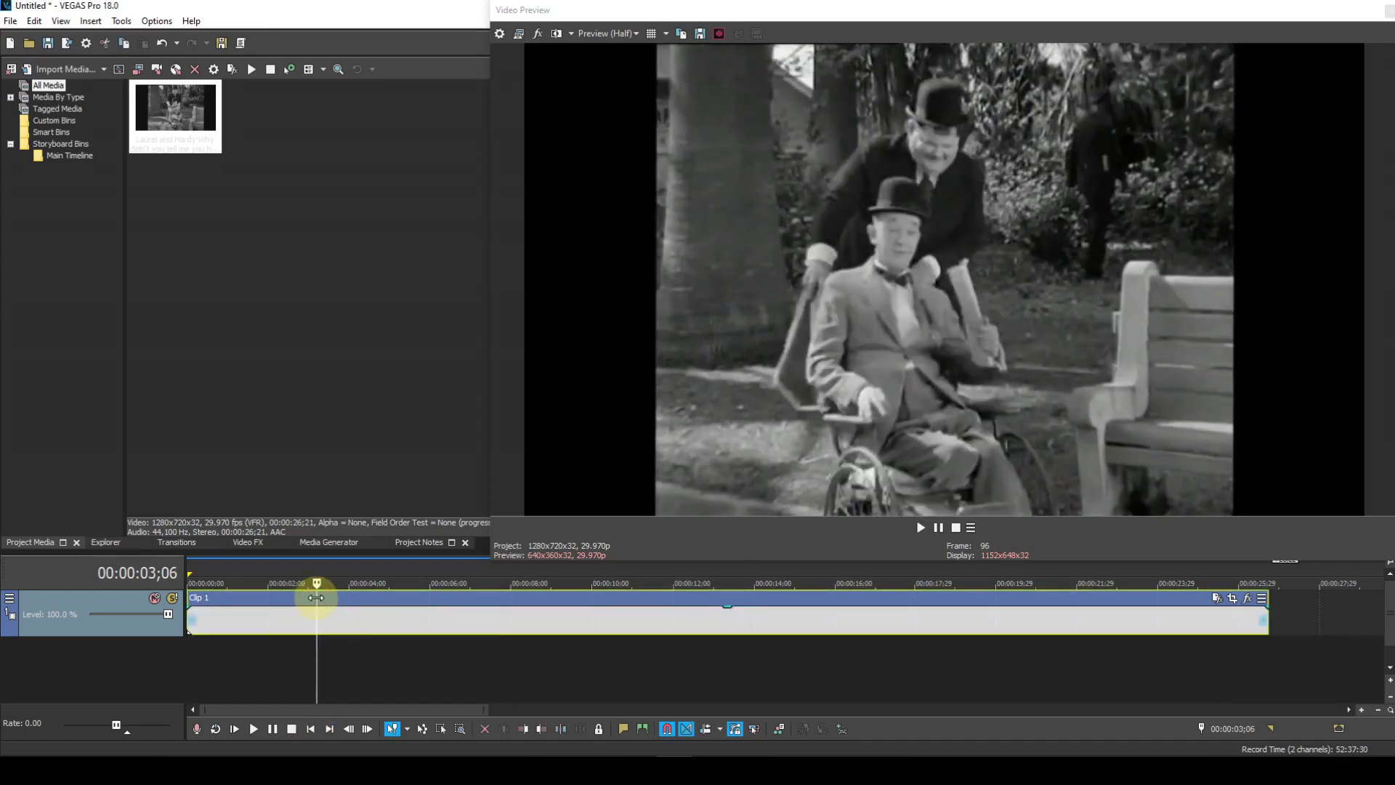
left_click(310, 729)
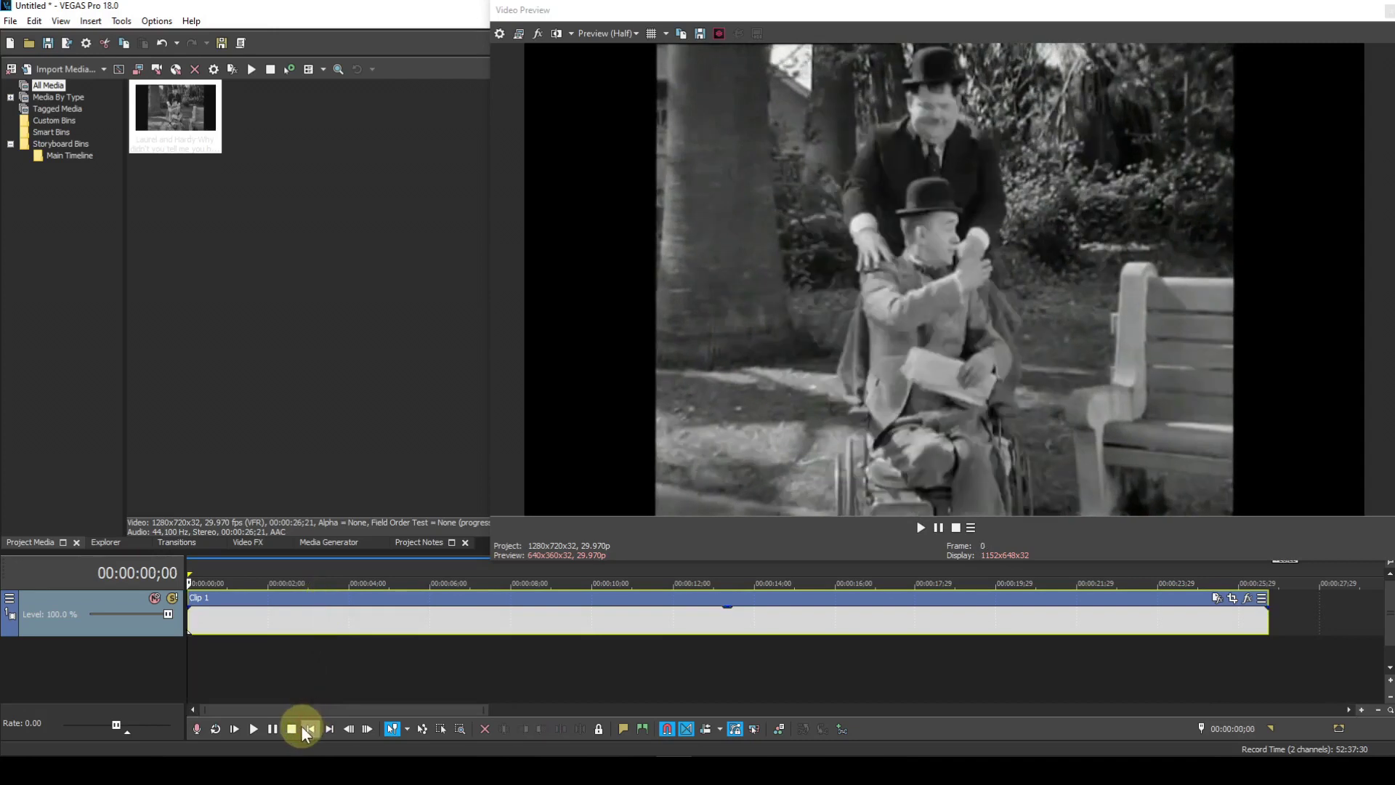
key("alt")
key("alt+m")
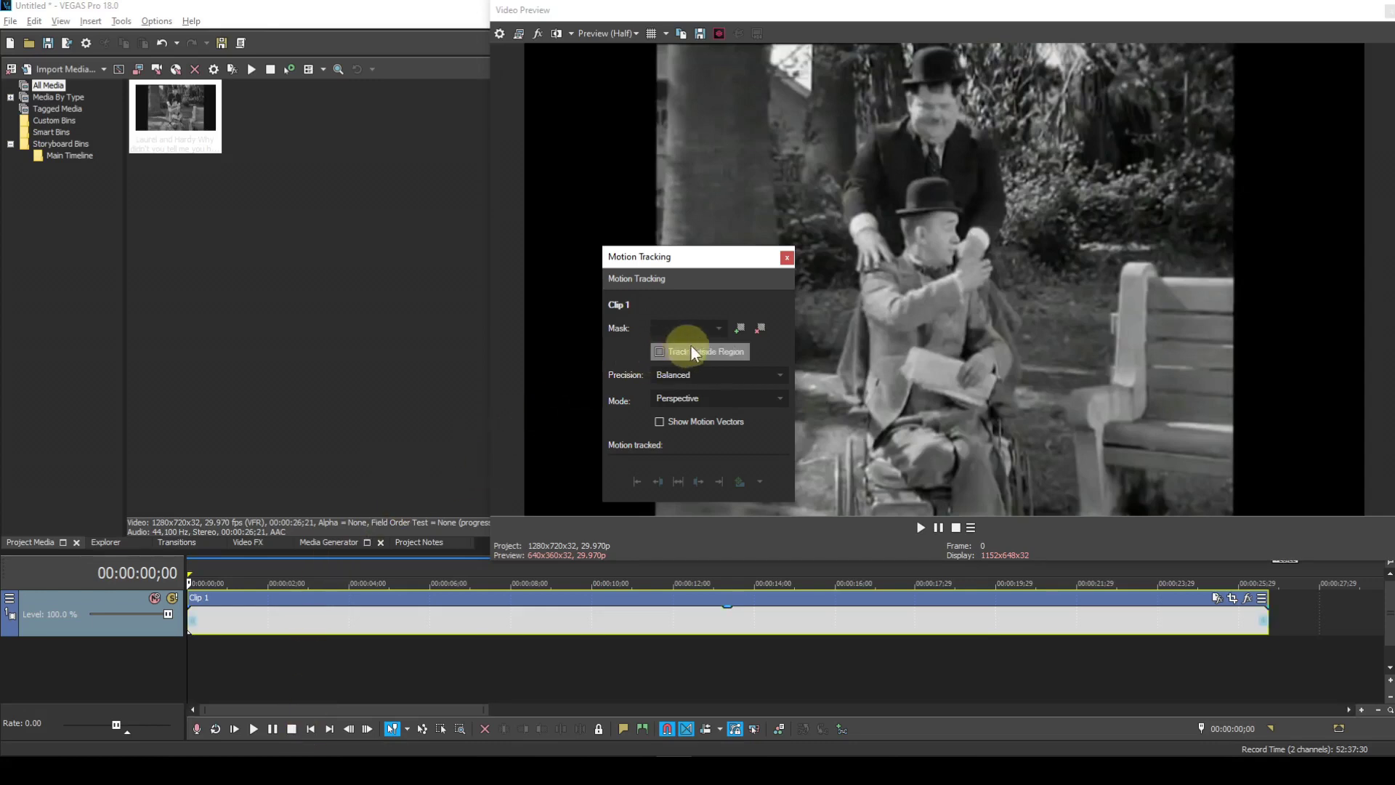
left_click(740, 327)
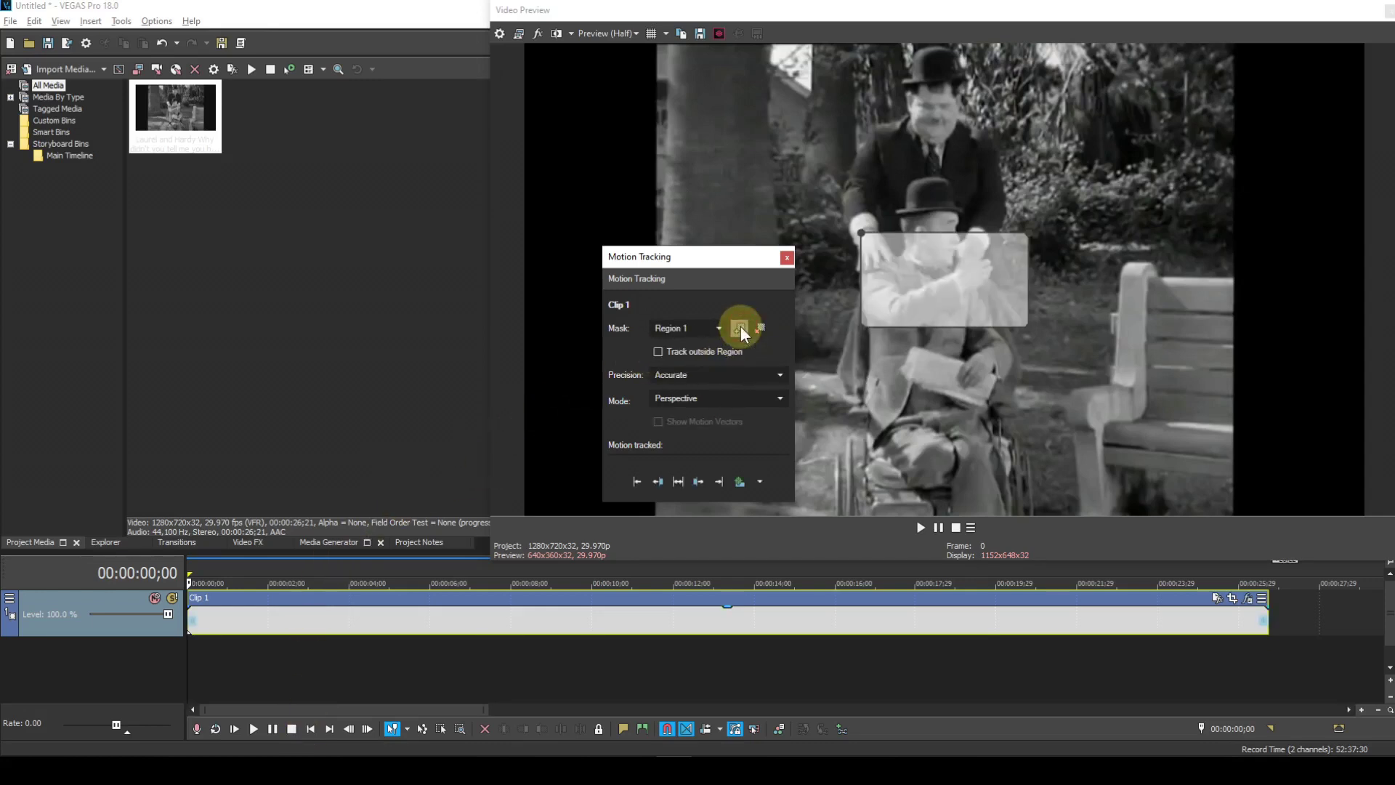
Move the mask region onto the standing man's face and pull in its corners to fit his lower face
left_click_drag(946, 274, 938, 107)
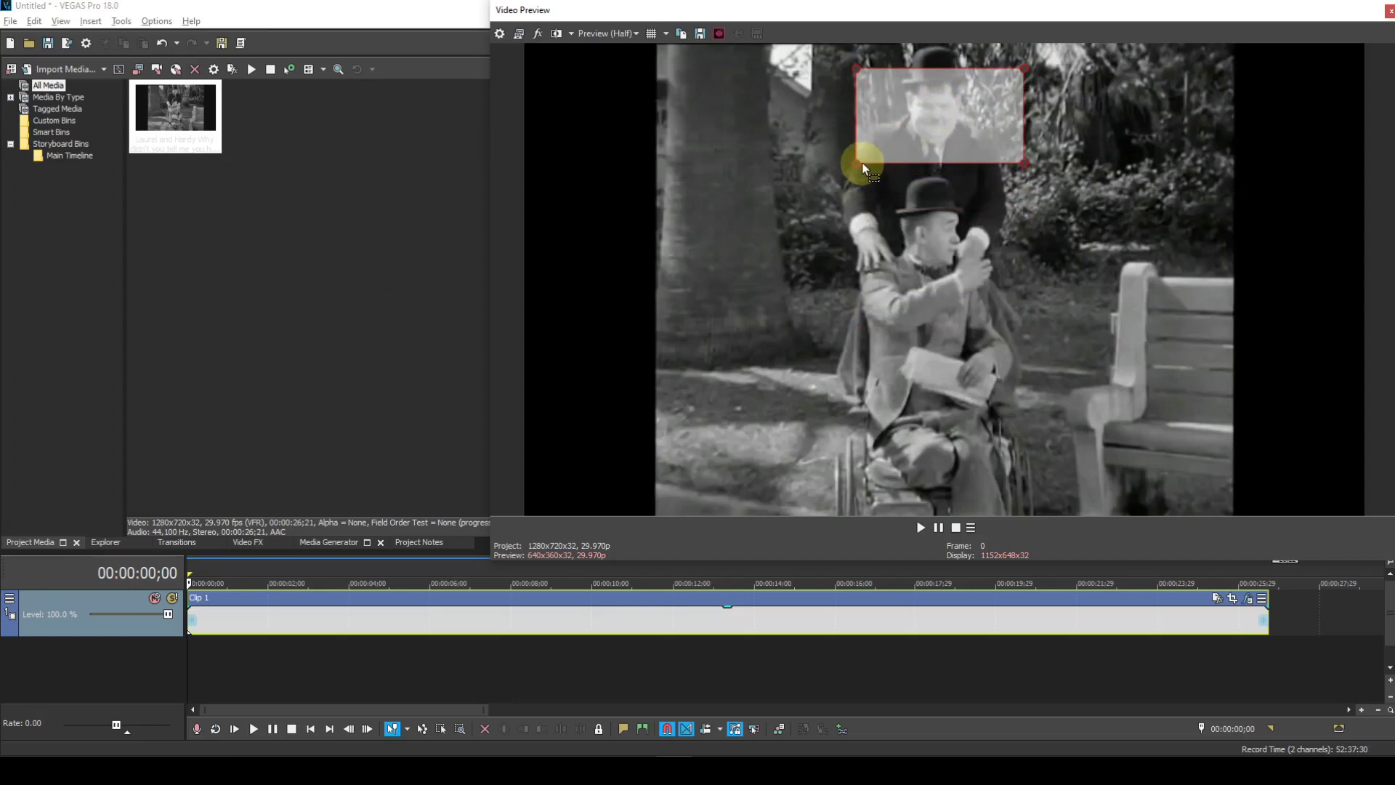
left_click_drag(860, 163, 911, 133)
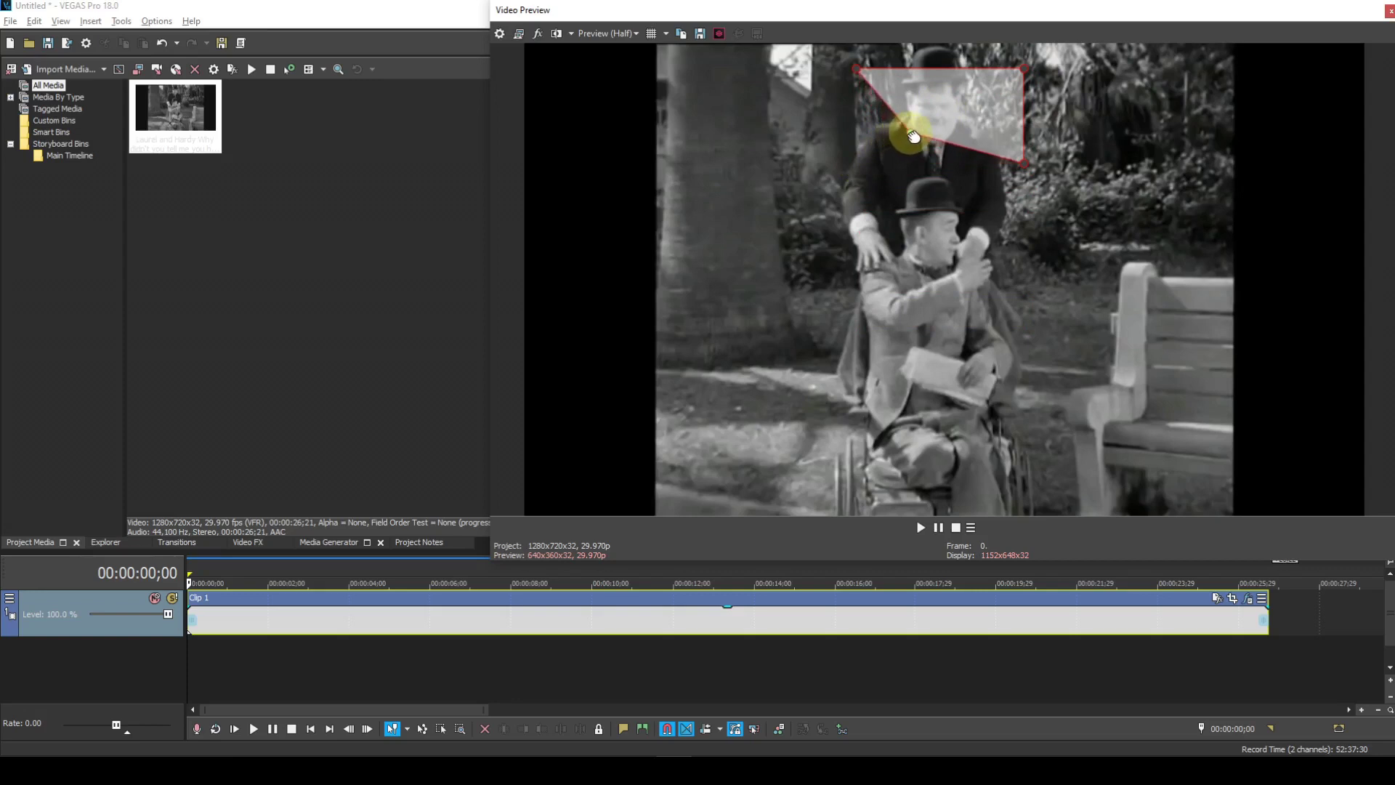
left_click_drag(857, 69, 914, 109)
left_click_drag(1028, 75, 959, 139)
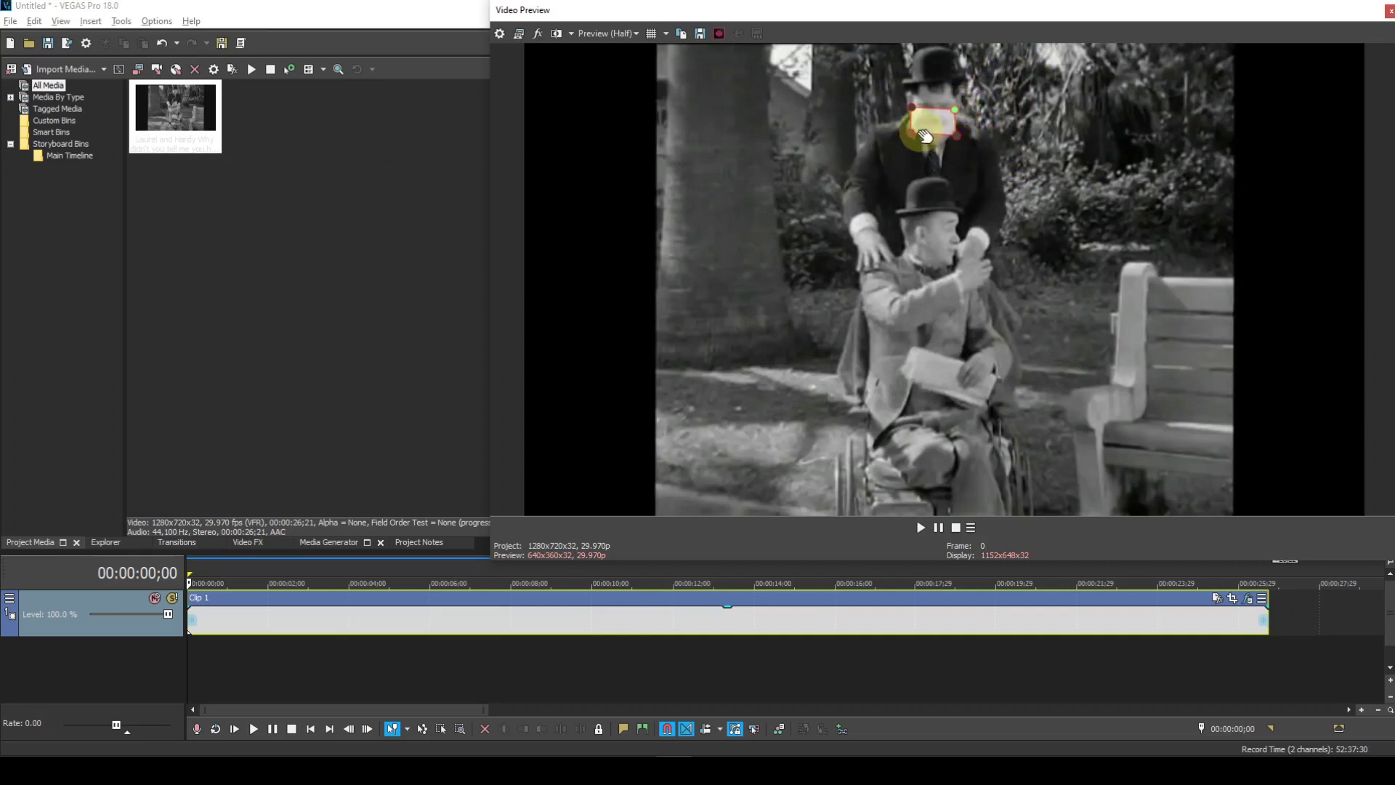
left_click(957, 134)
Set the tracking mode to Location and track the mask forward, stopping the analysis around the first cut
key("alt+m")
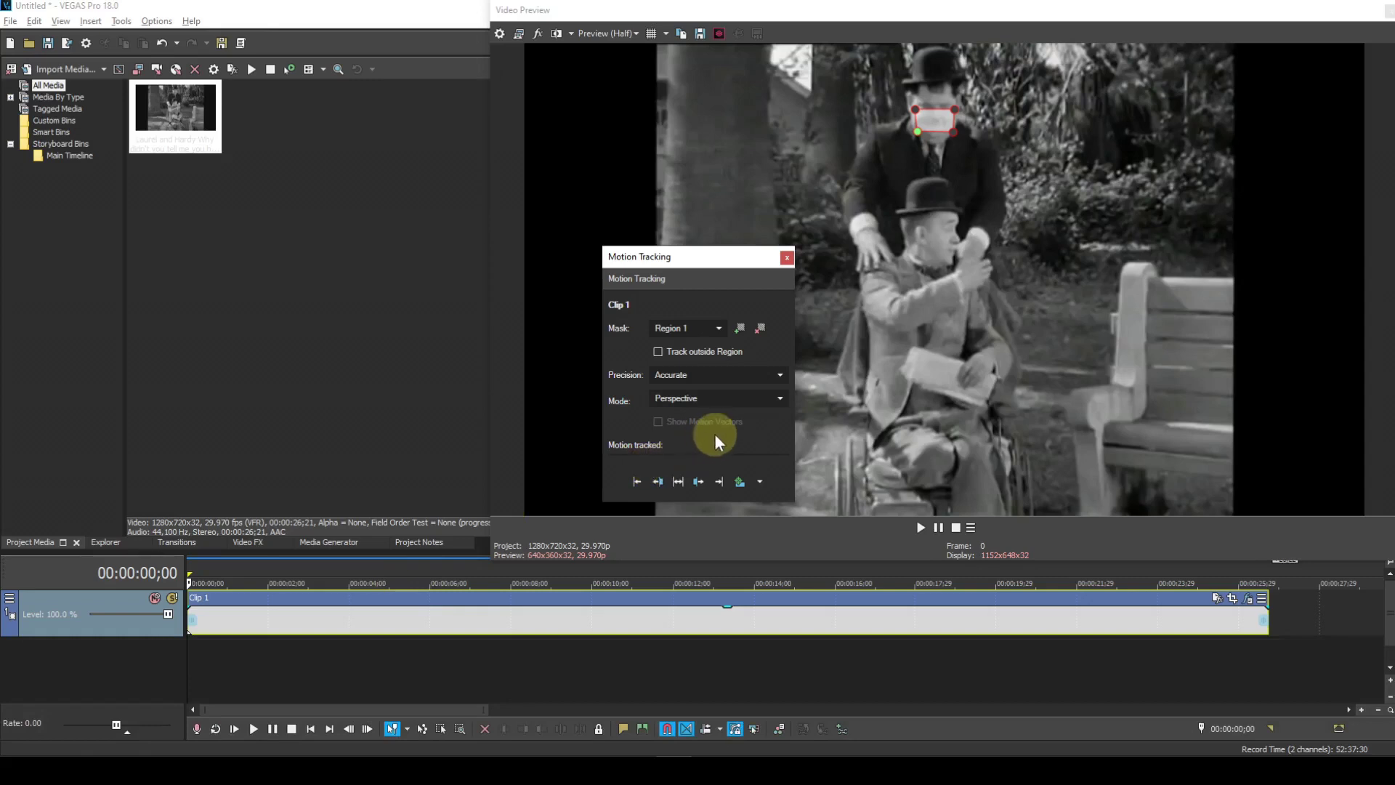
left_click(780, 398)
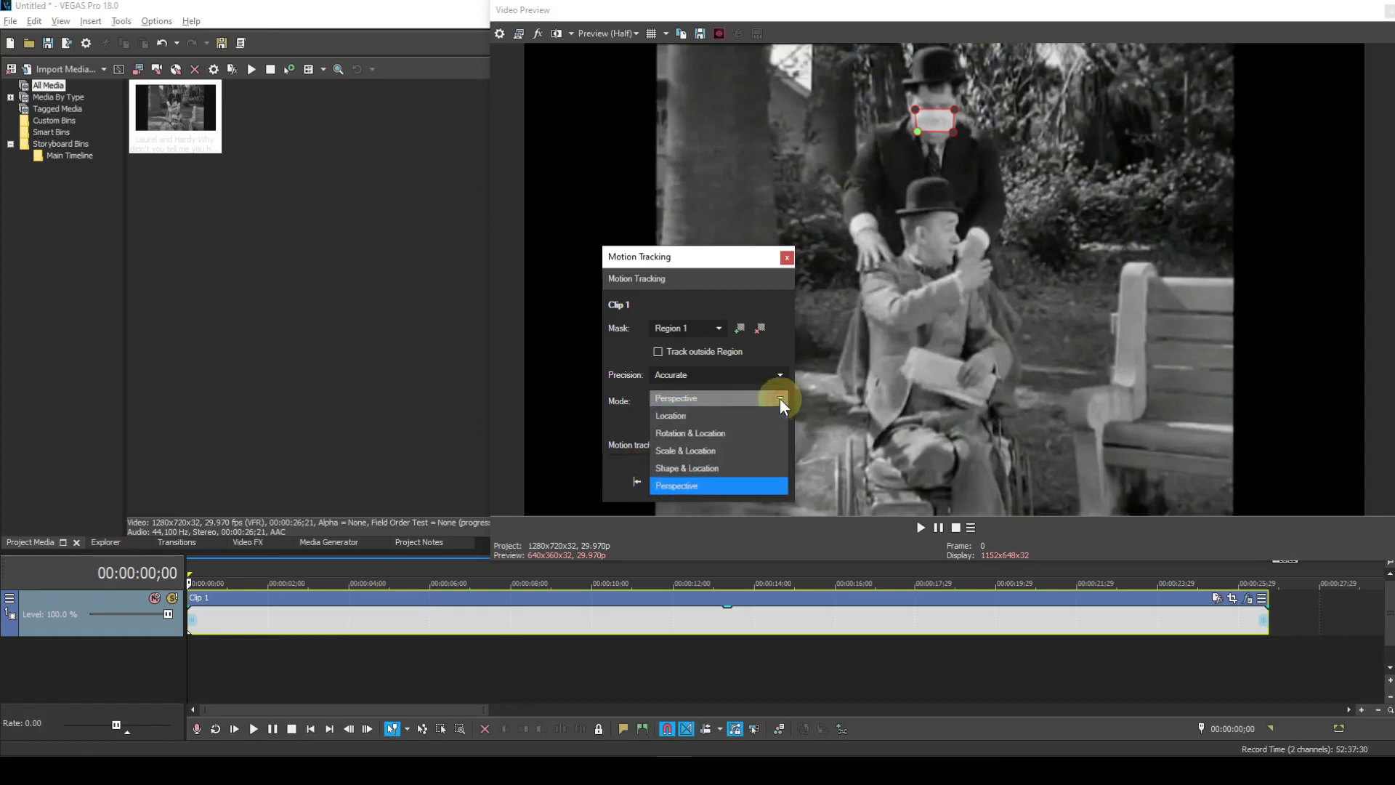
left_click(699, 416)
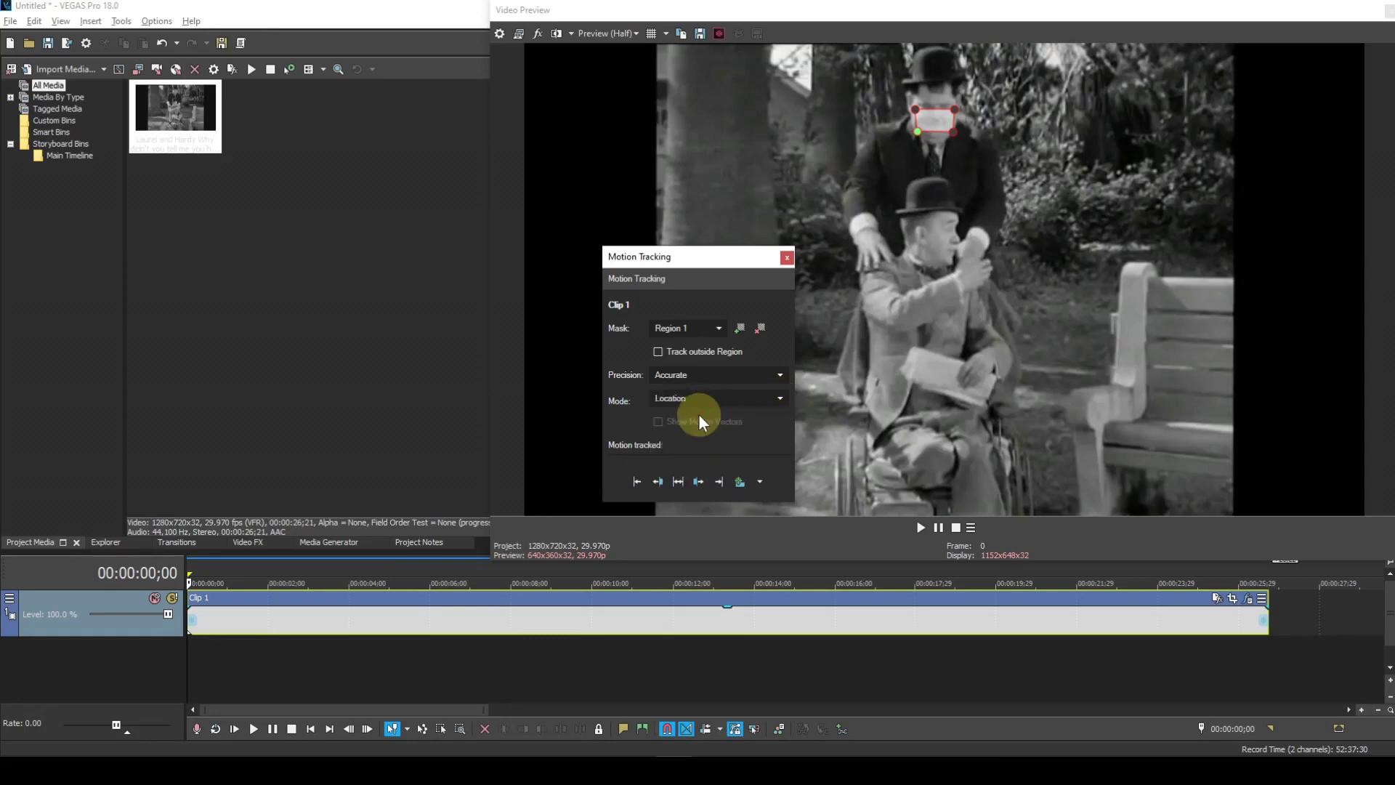
left_click(718, 481)
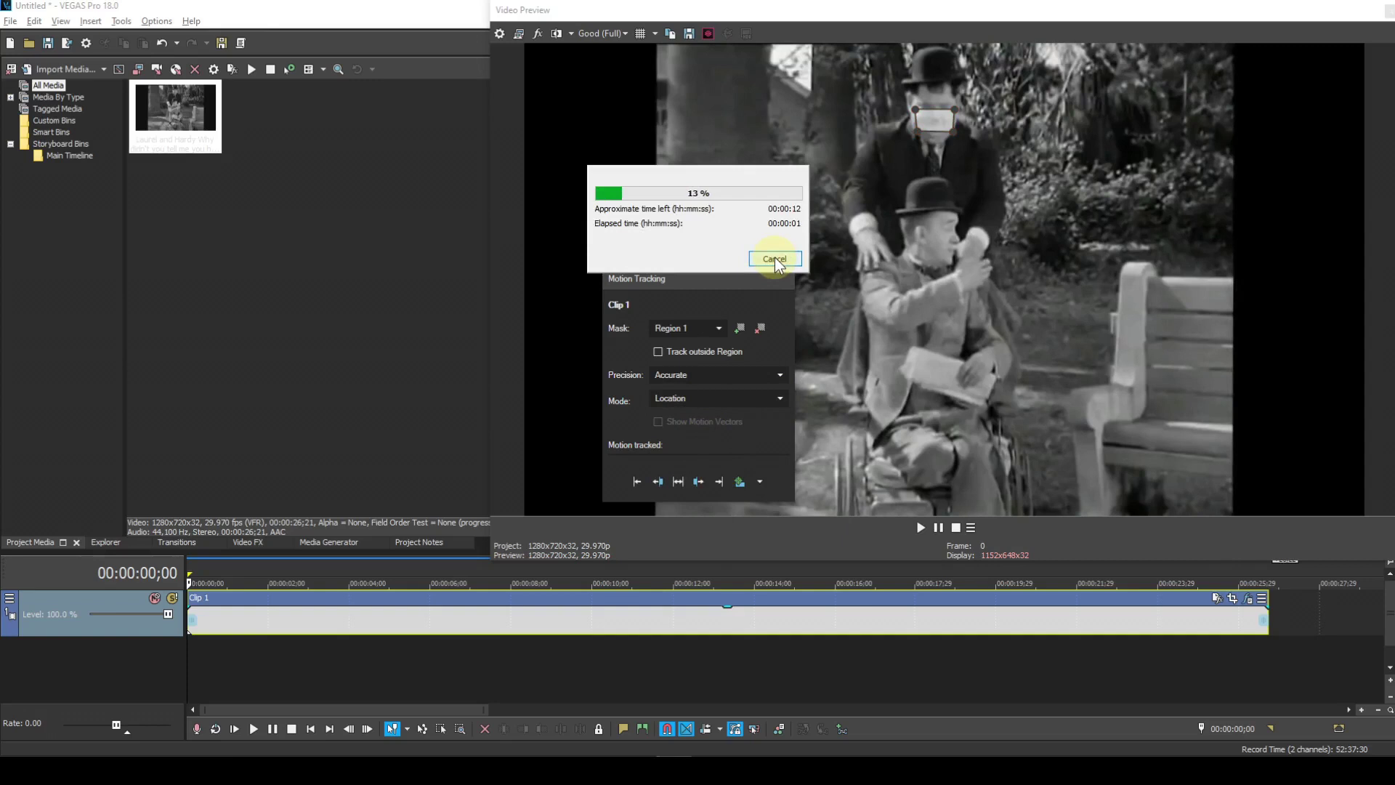
left_click(774, 258)
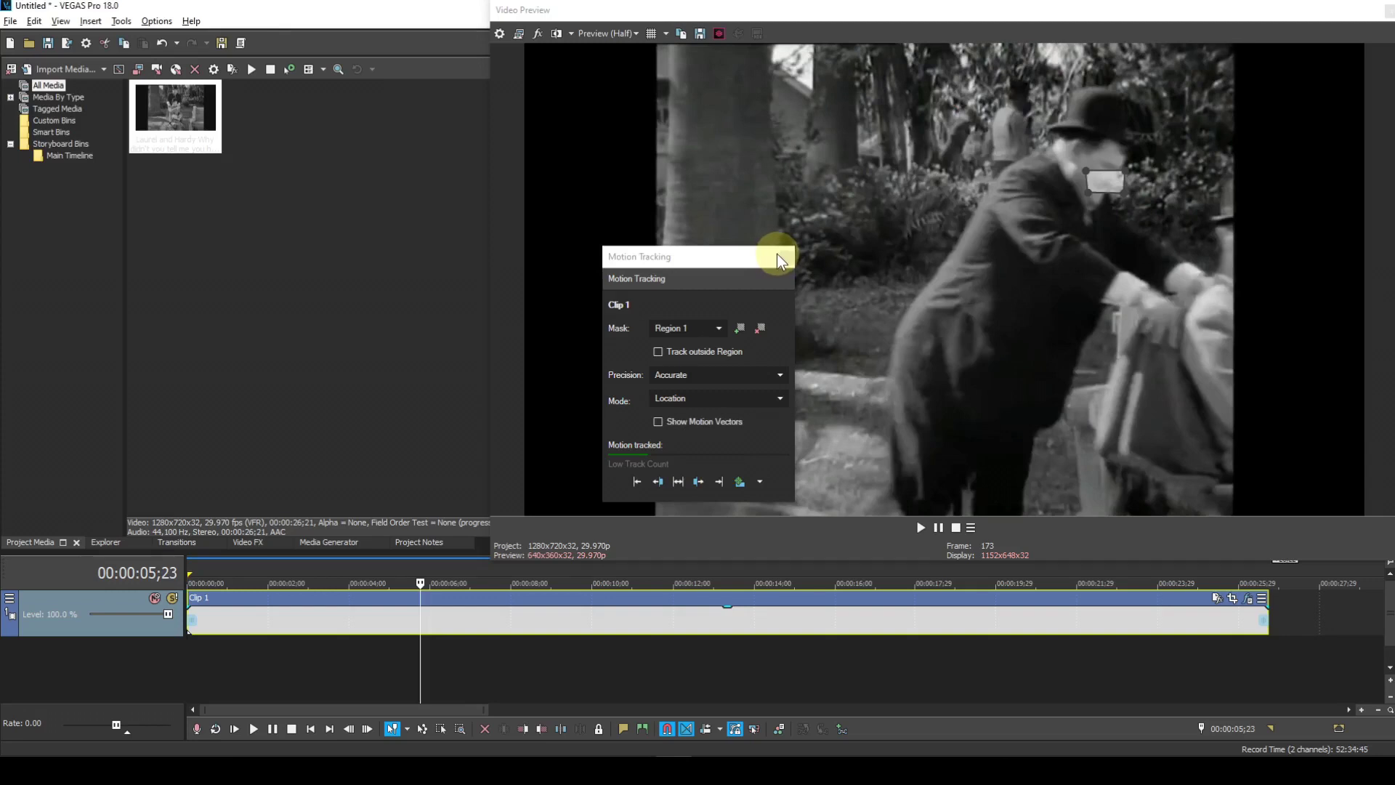
Step between frames 173 and 174 to compare the mask's position before and after the cut
key("Right")
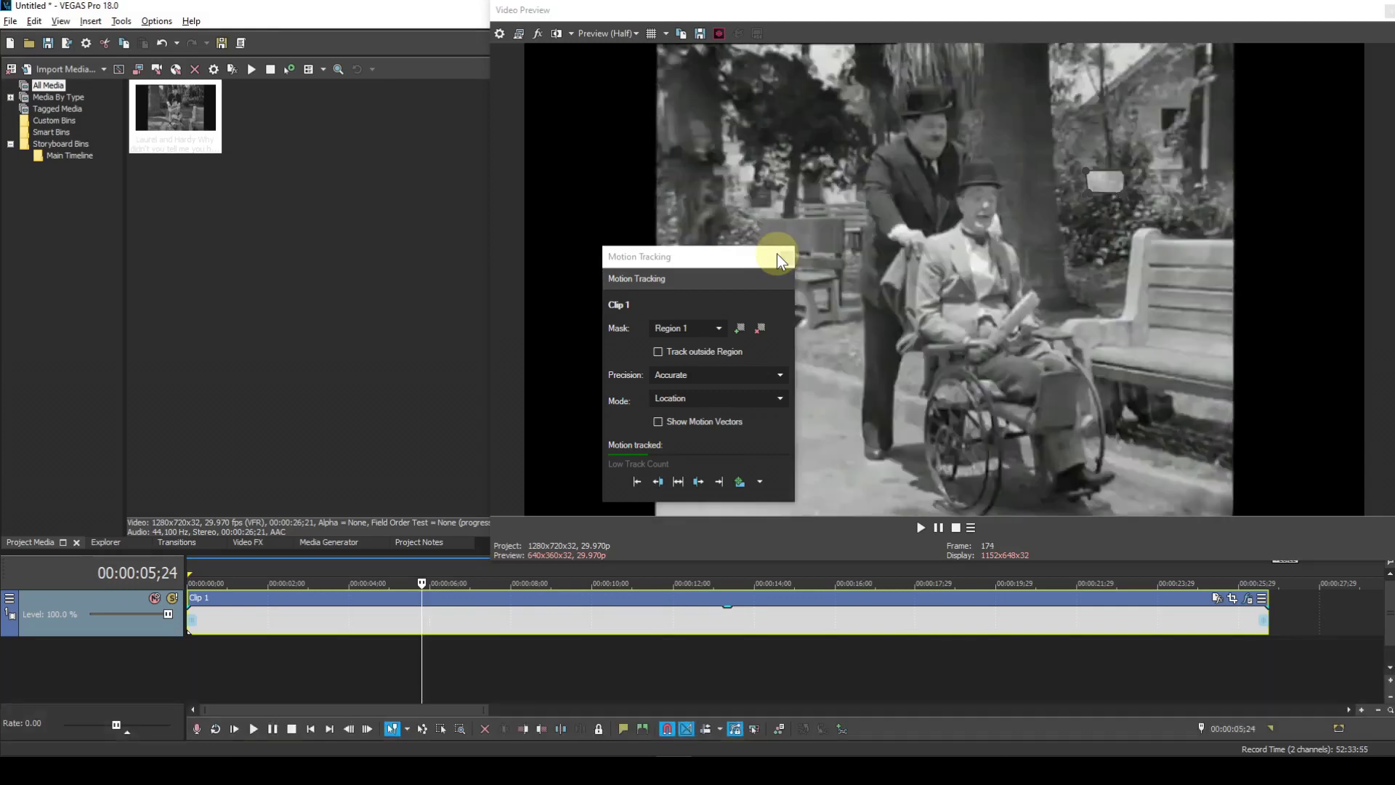
key("Left")
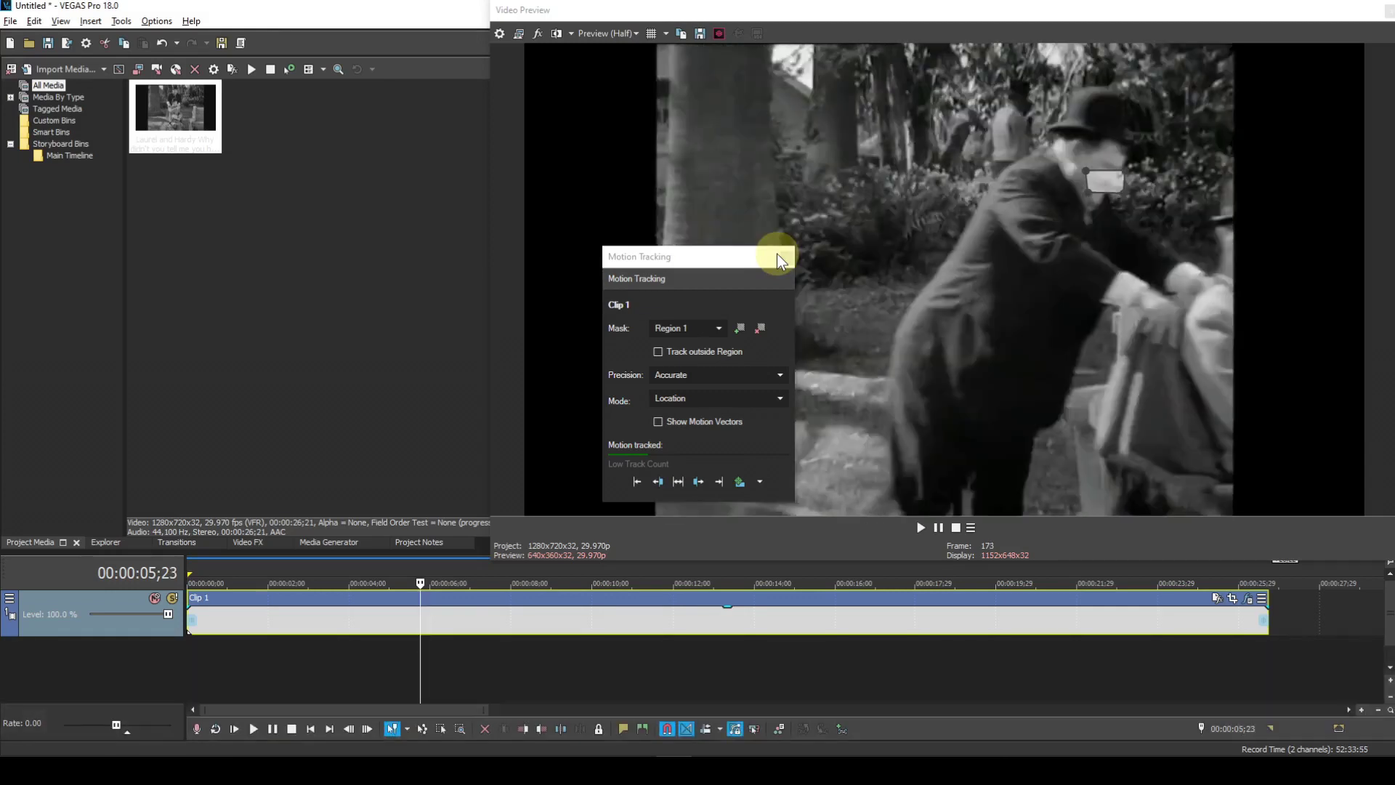
key("Right")
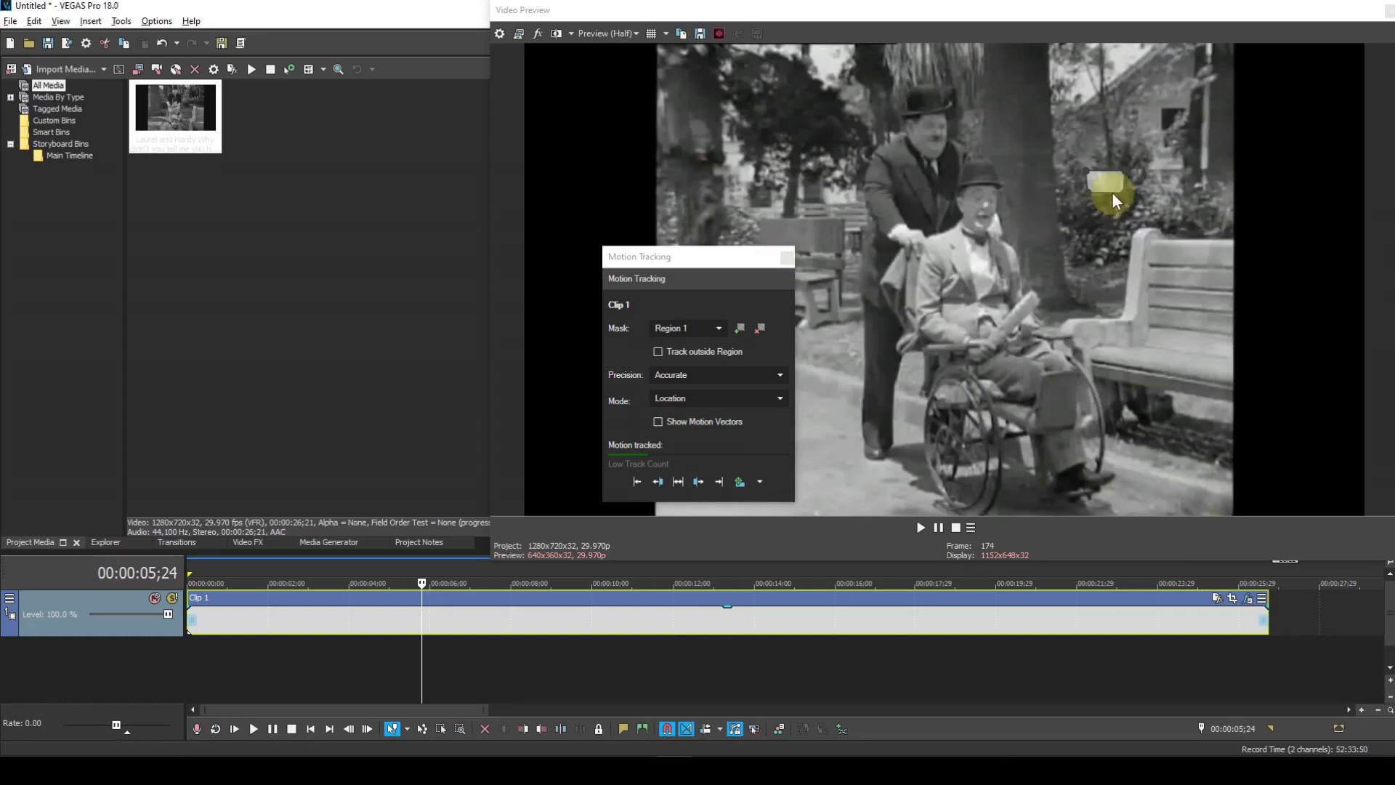
Refit the mask region to the standing man's face at frame 174 and track it forward to the end of the clip
left_click_drag(1107, 183, 920, 133)
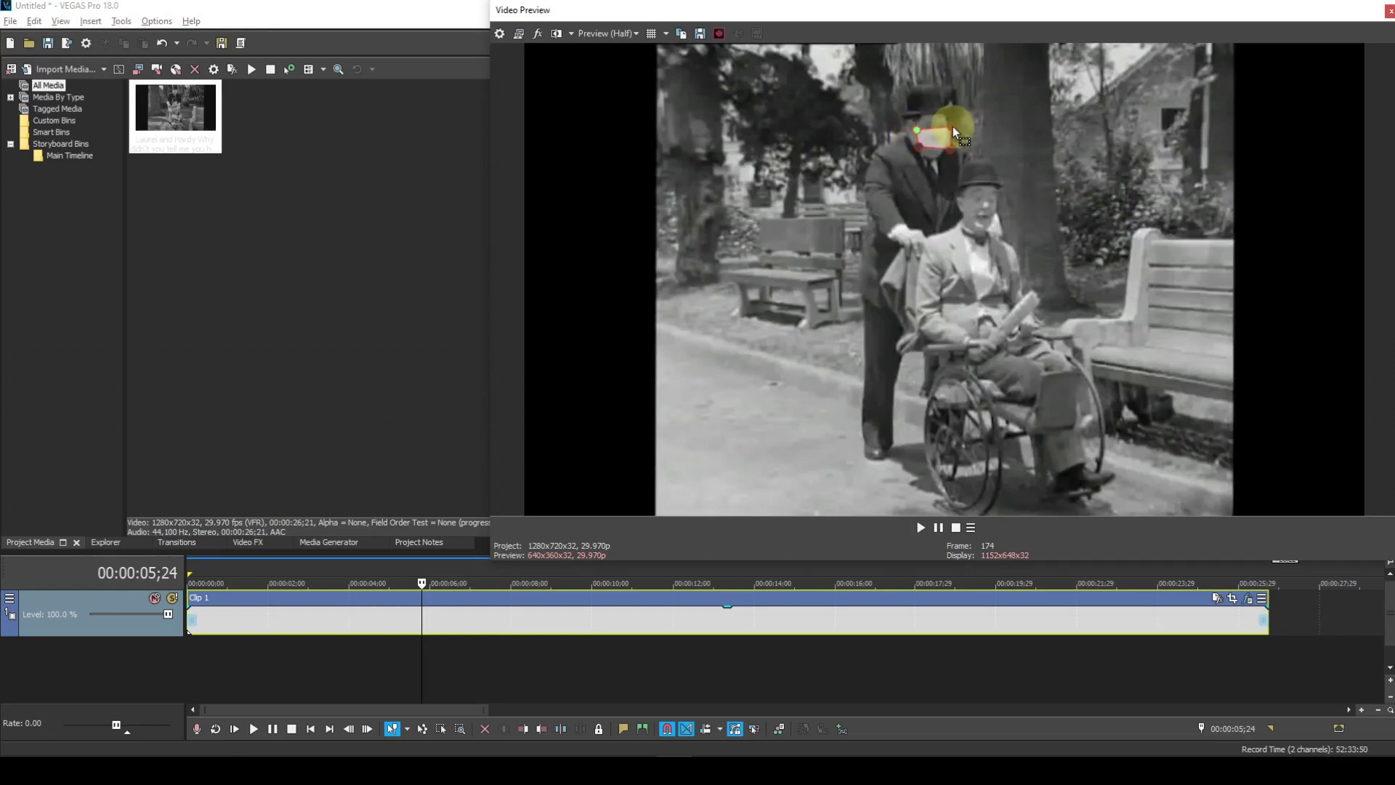
left_click_drag(952, 126, 949, 133)
left_click(944, 148)
key("alt+m")
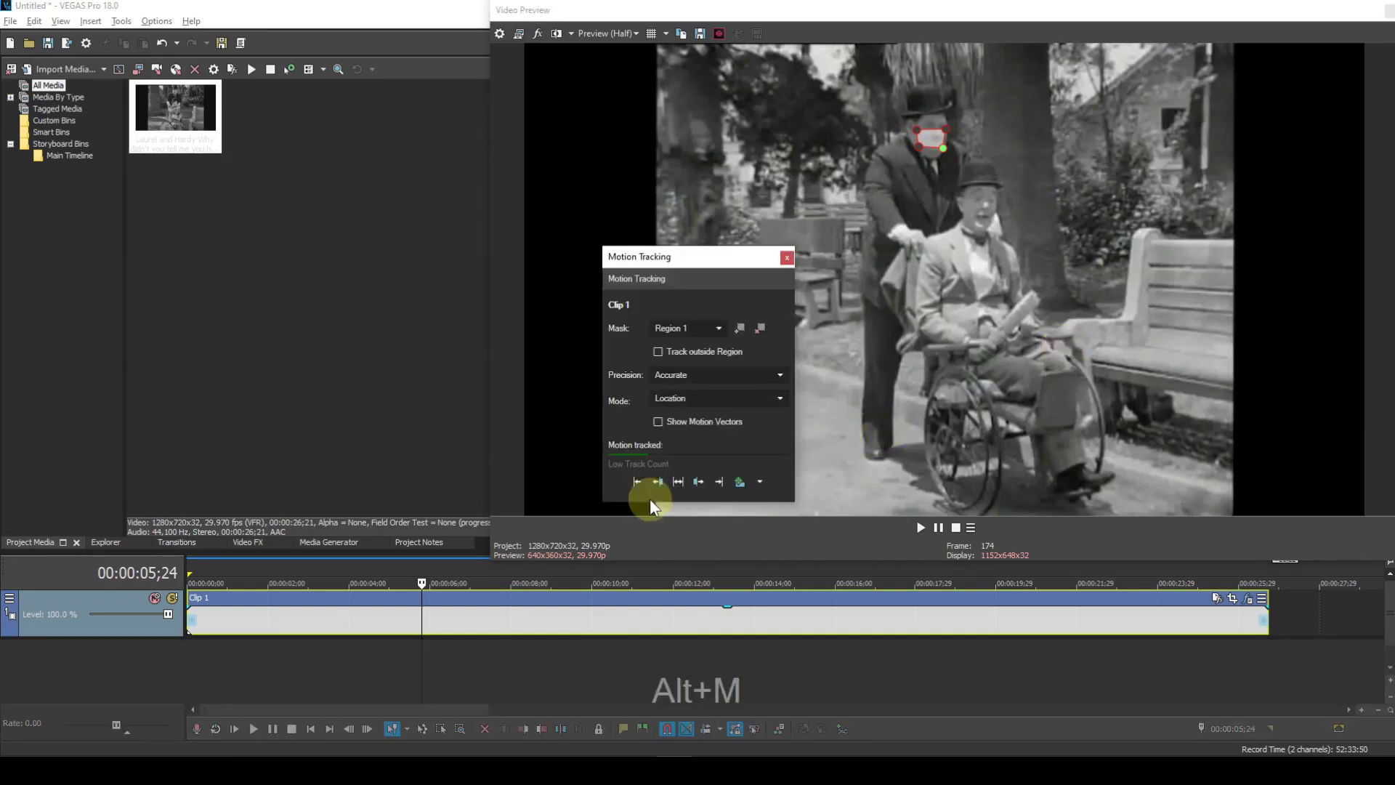
left_click(720, 481)
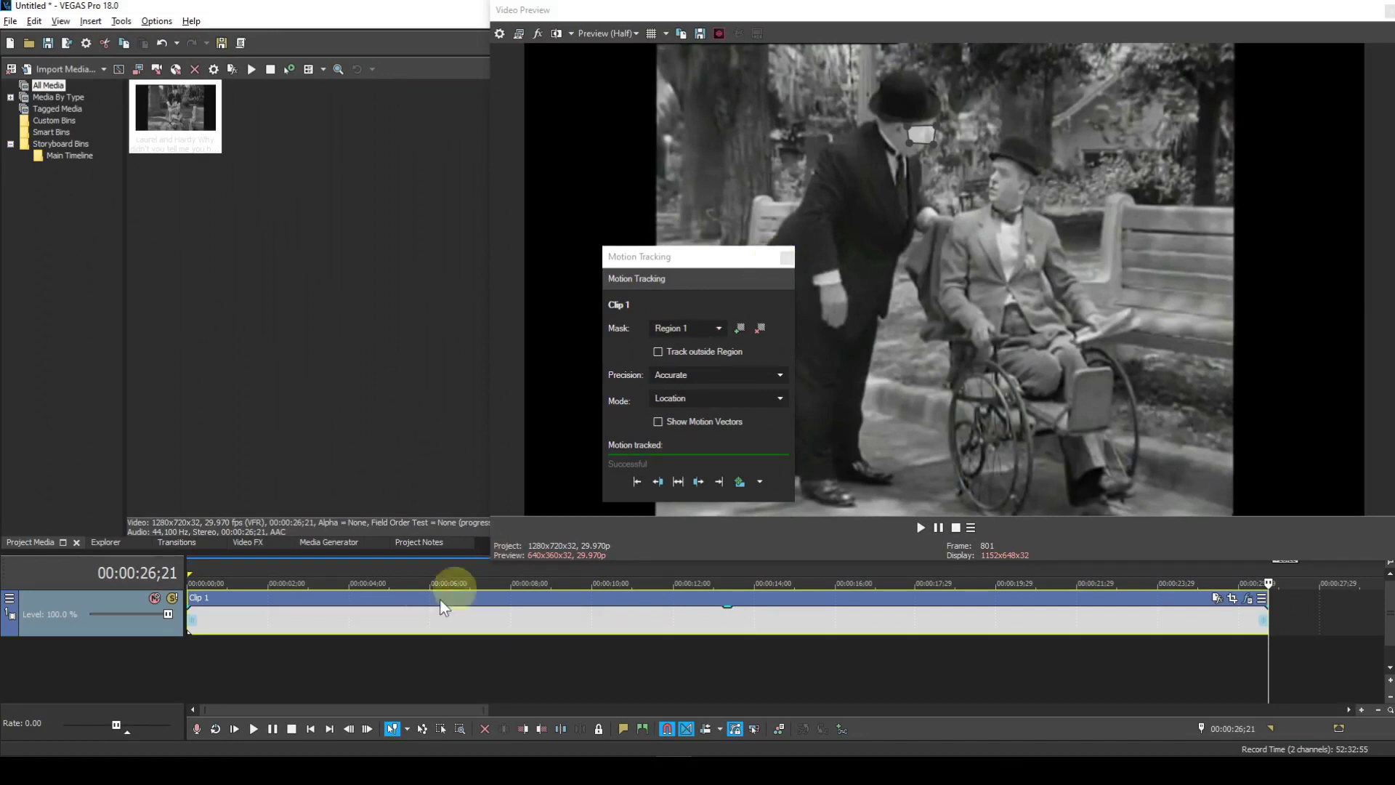
Play the clip from the start to check how the tracked mask follows the face, and return to the first frame
left_click(310, 732)
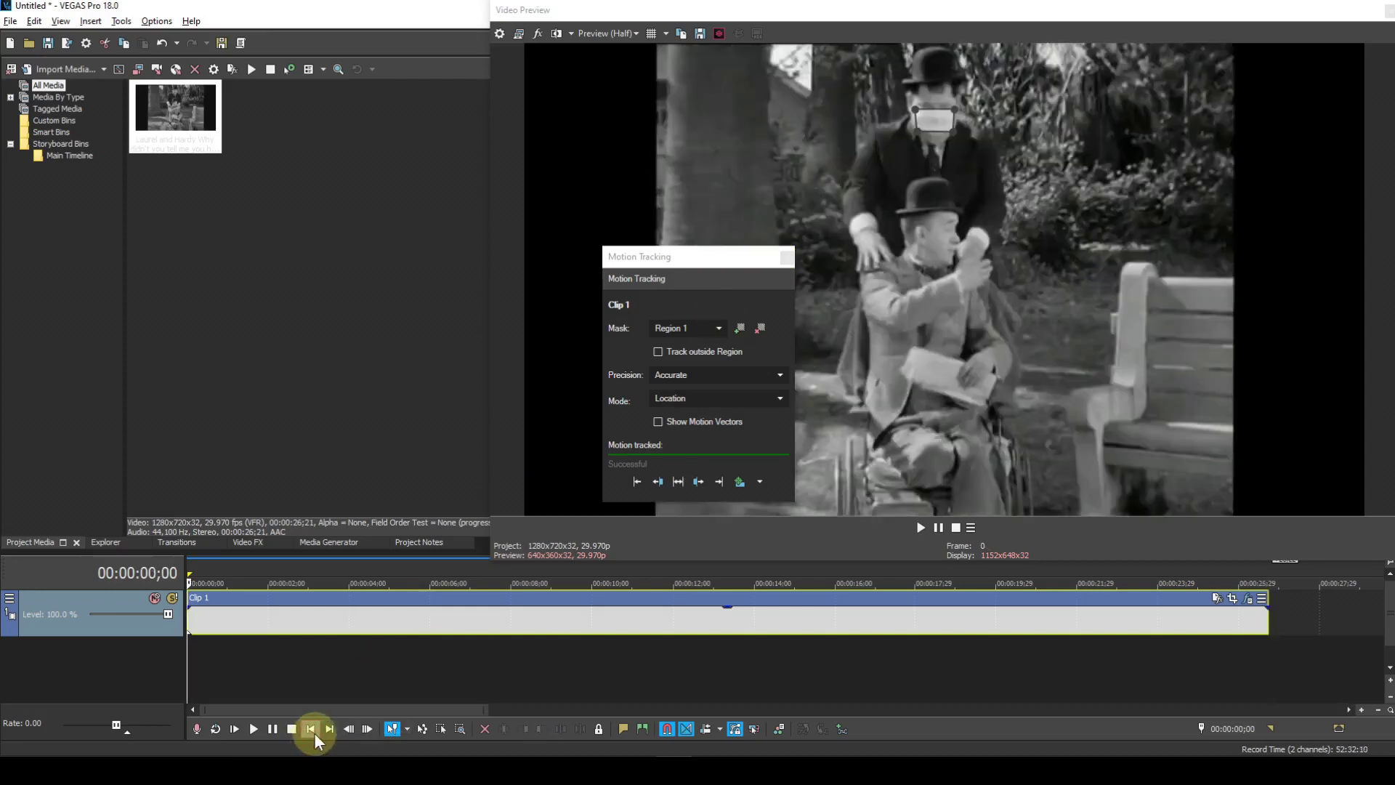
left_click(255, 727)
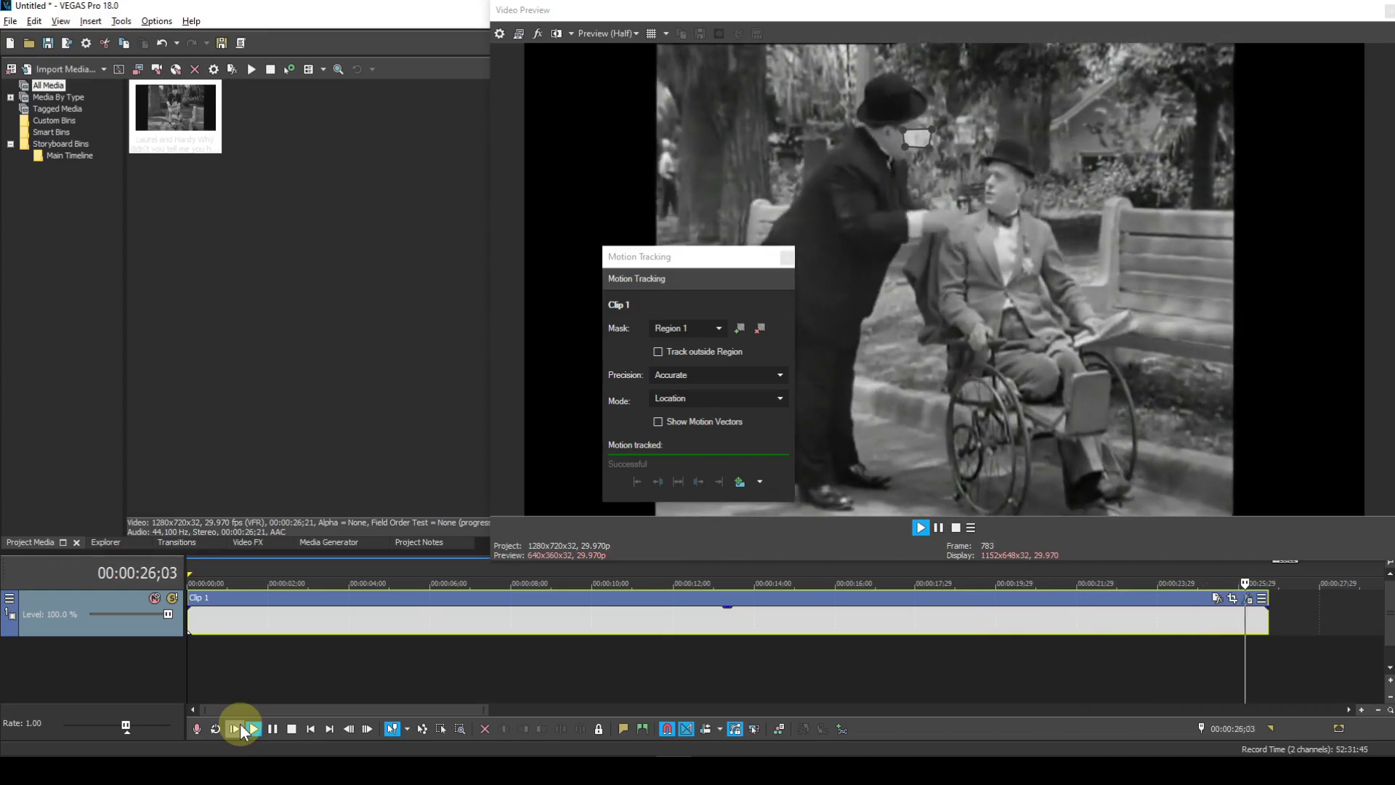
key("space")
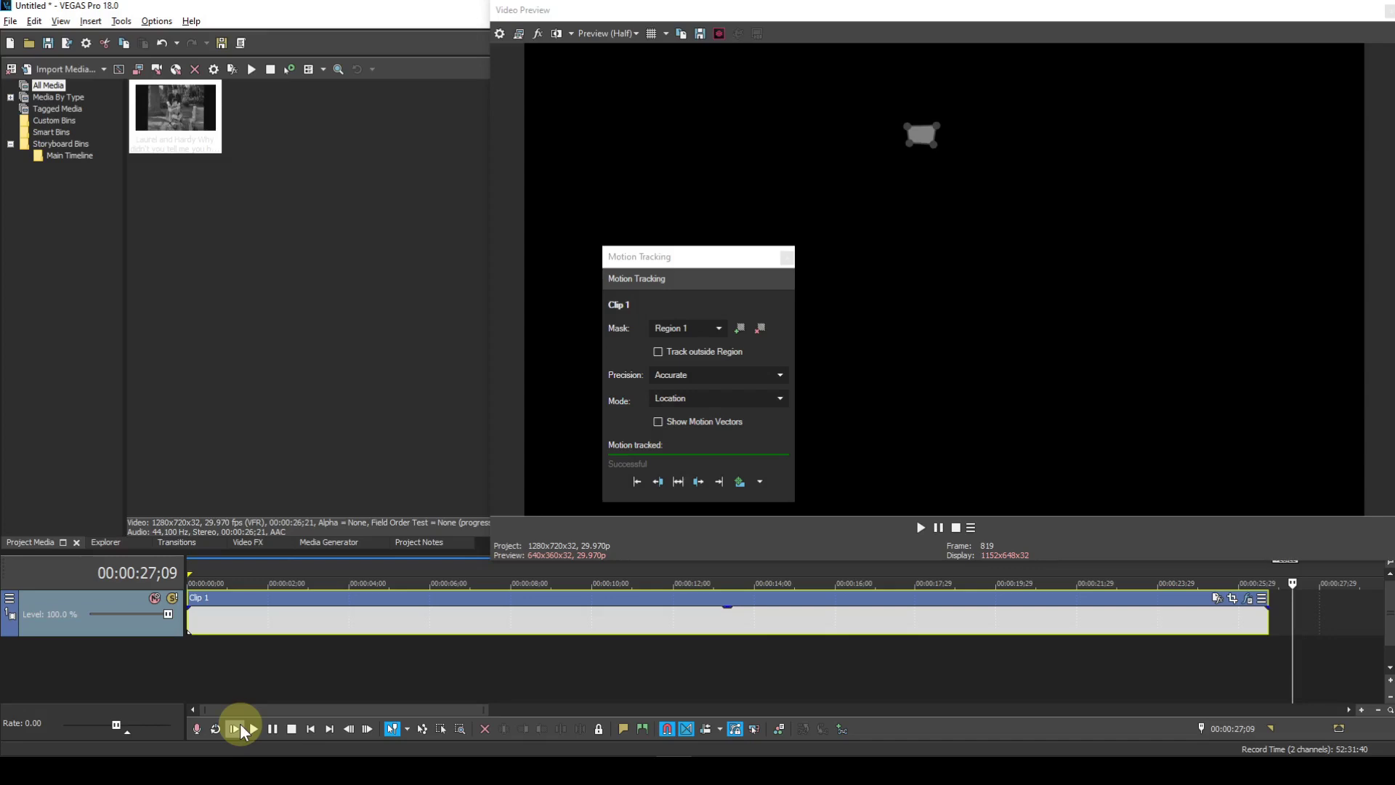
left_click(314, 729)
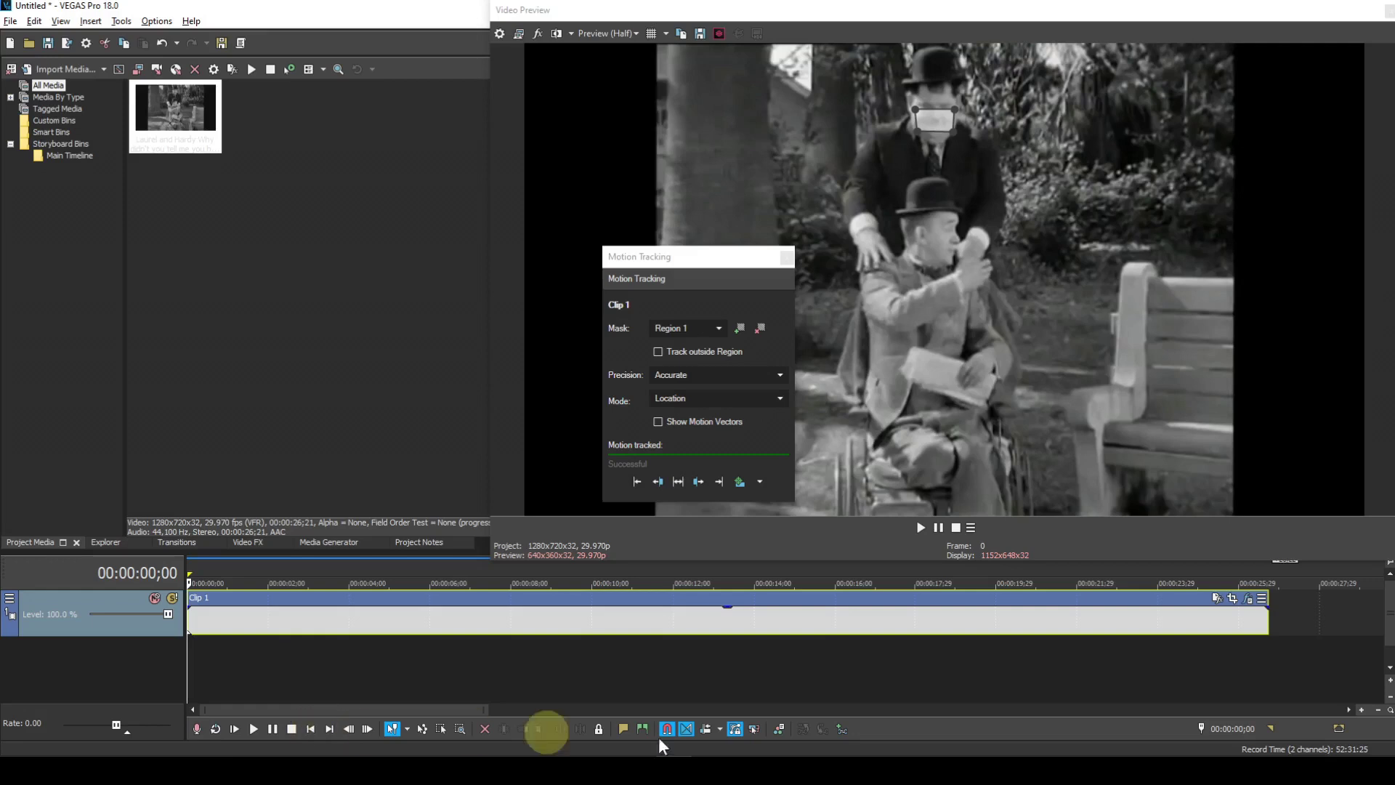
Add the VEGAS Bézier Masking effect to Clip 1's video event FX chain after the Motion Tracker
left_click(1257, 614)
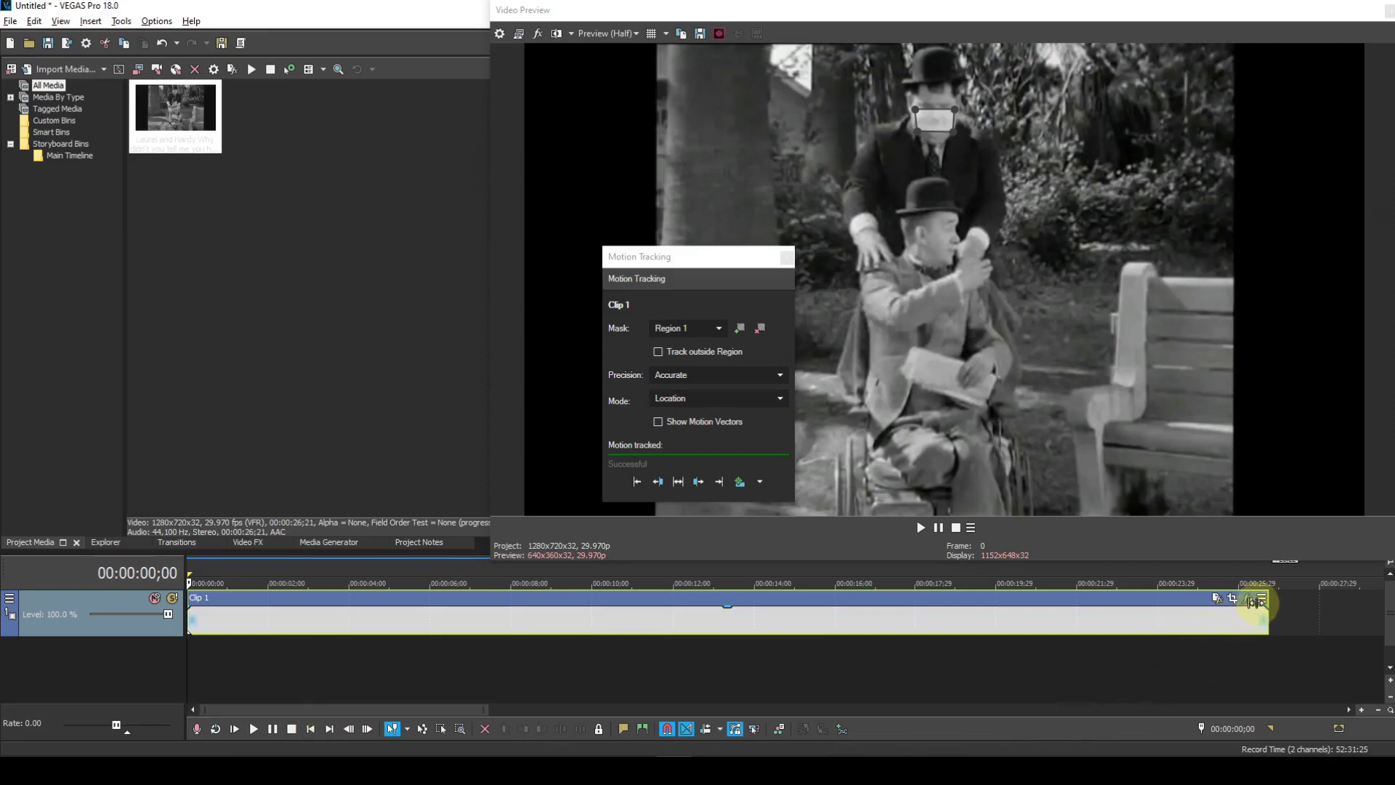
left_click(1250, 603)
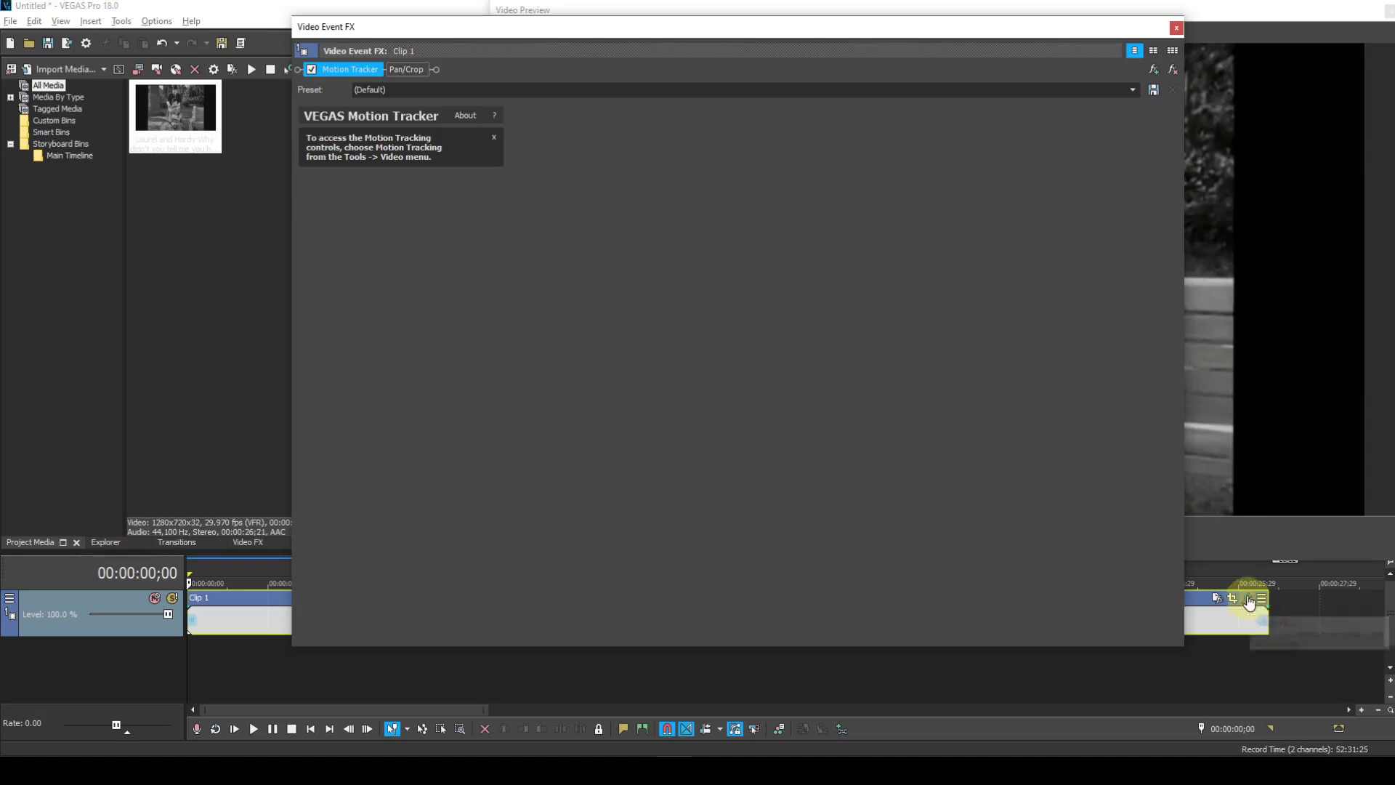
left_click(1156, 71)
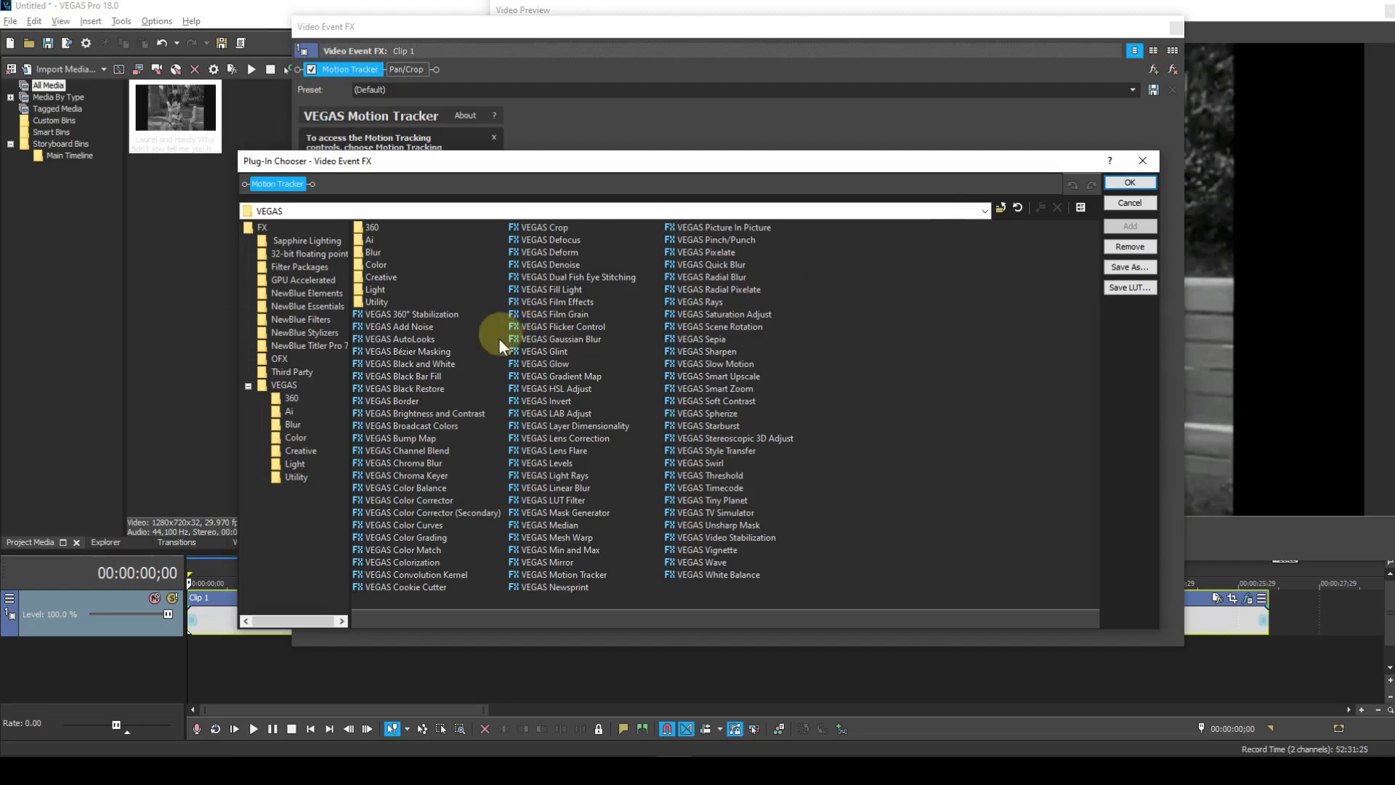
left_click(421, 352)
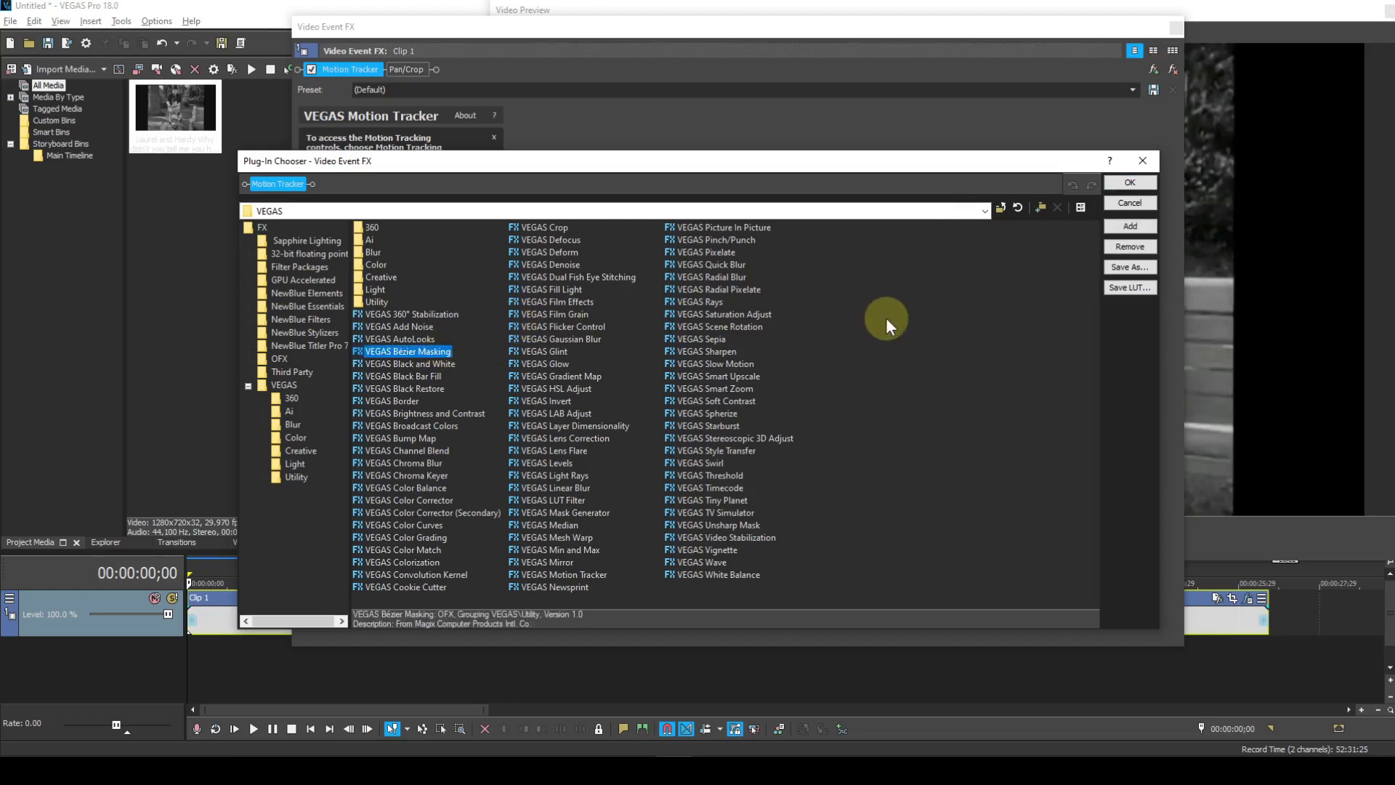
left_click(1129, 226)
left_click(1136, 183)
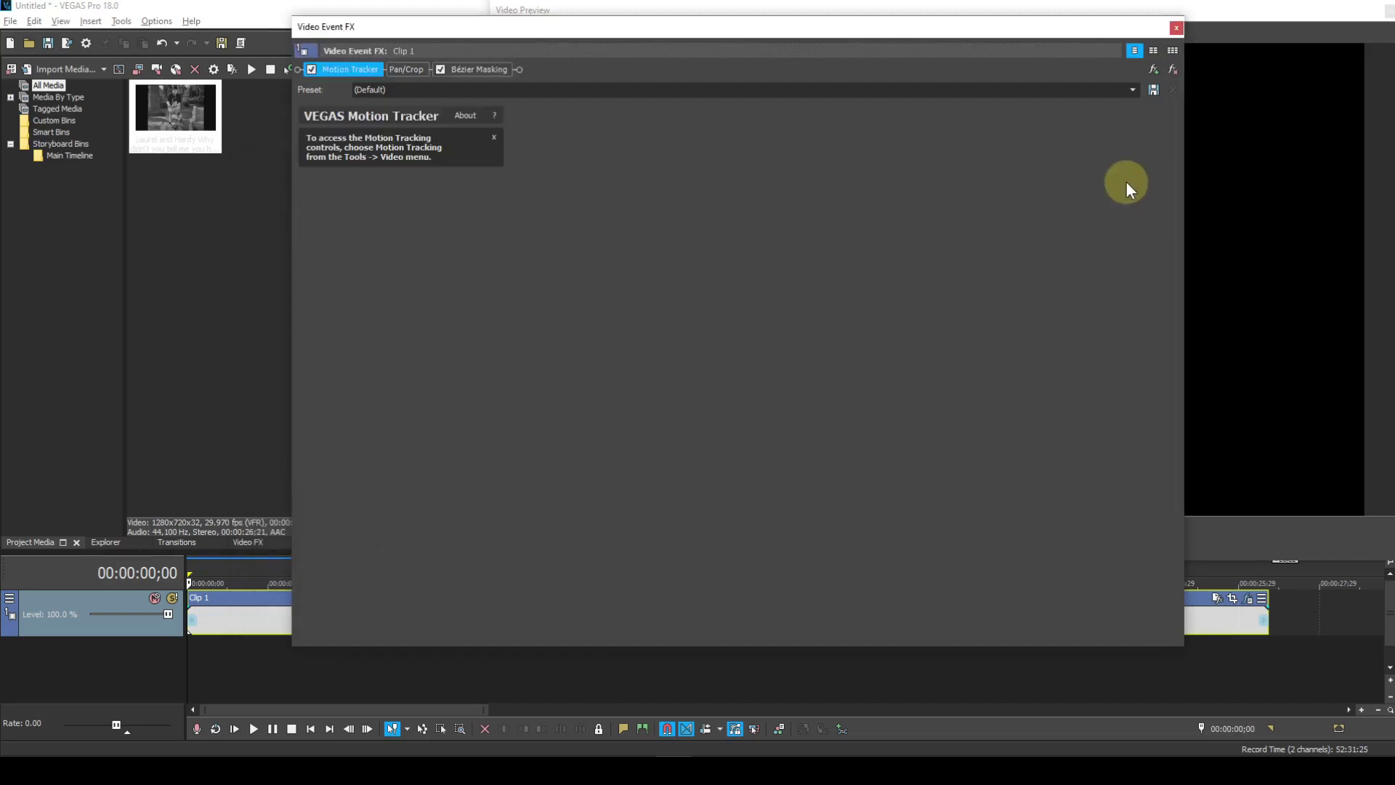
Clear the floating windows away from the preview and set the Bézier Masking effect's Mask 1 type to Oval
left_click_drag(964, 33, 717, 27)
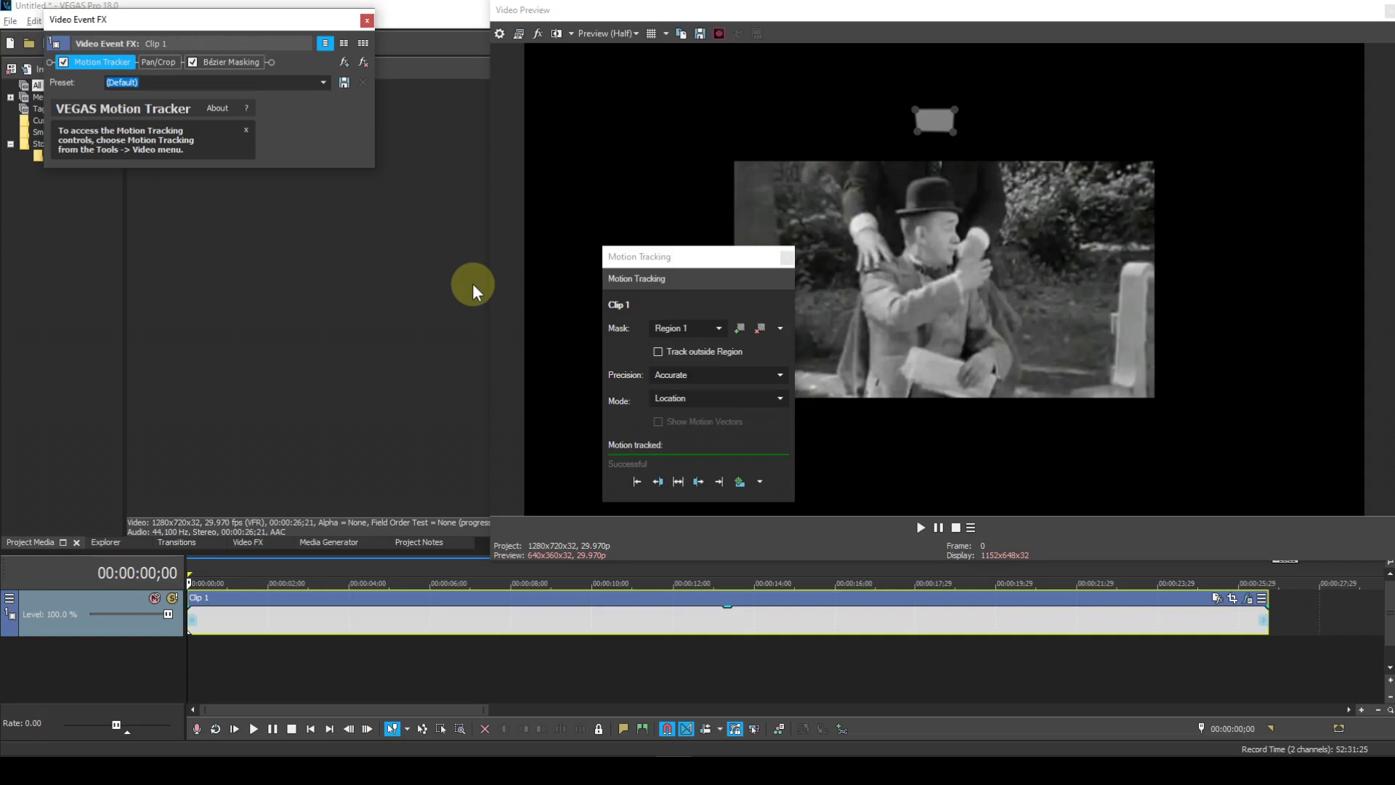
left_click(242, 61)
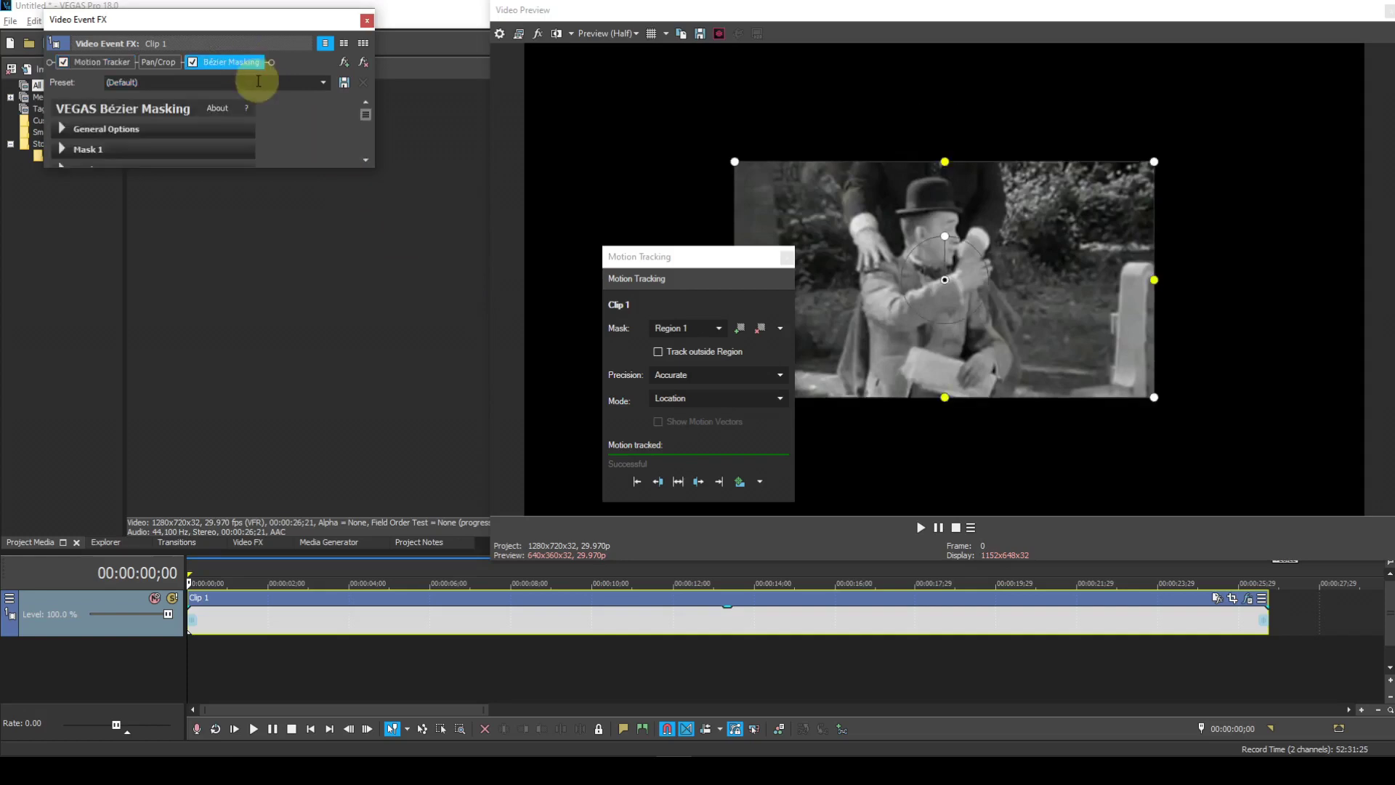
left_click_drag(645, 260, 351, 251)
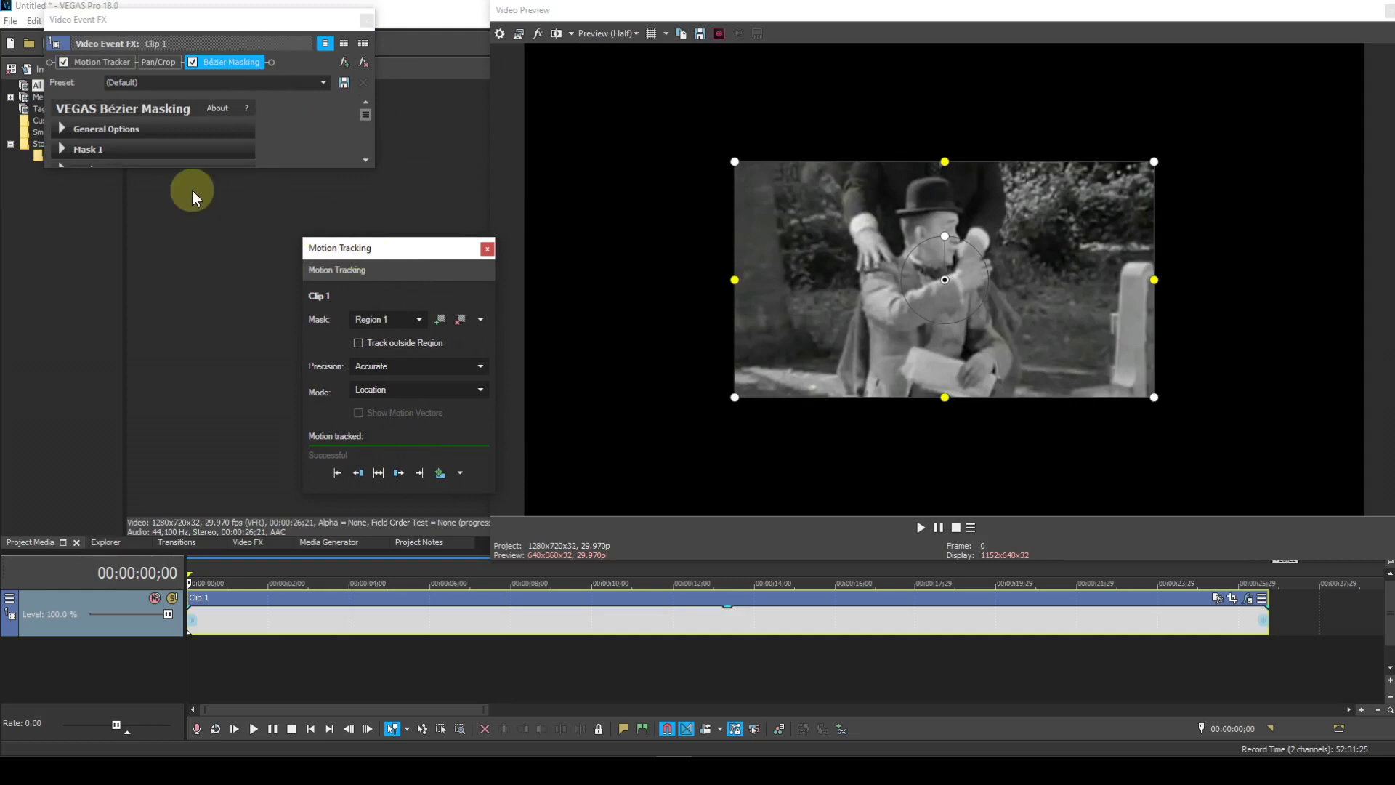
left_click(60, 148)
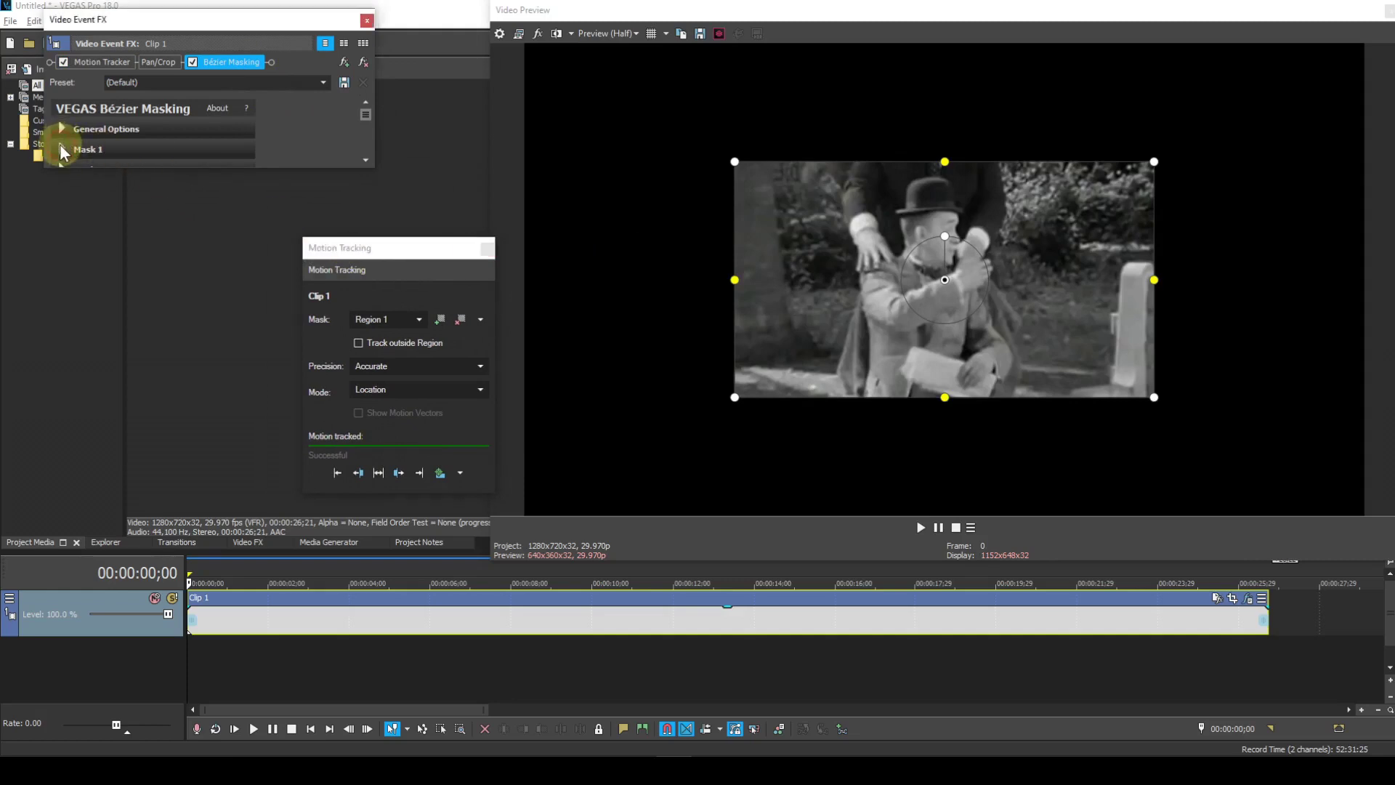
left_click(186, 20)
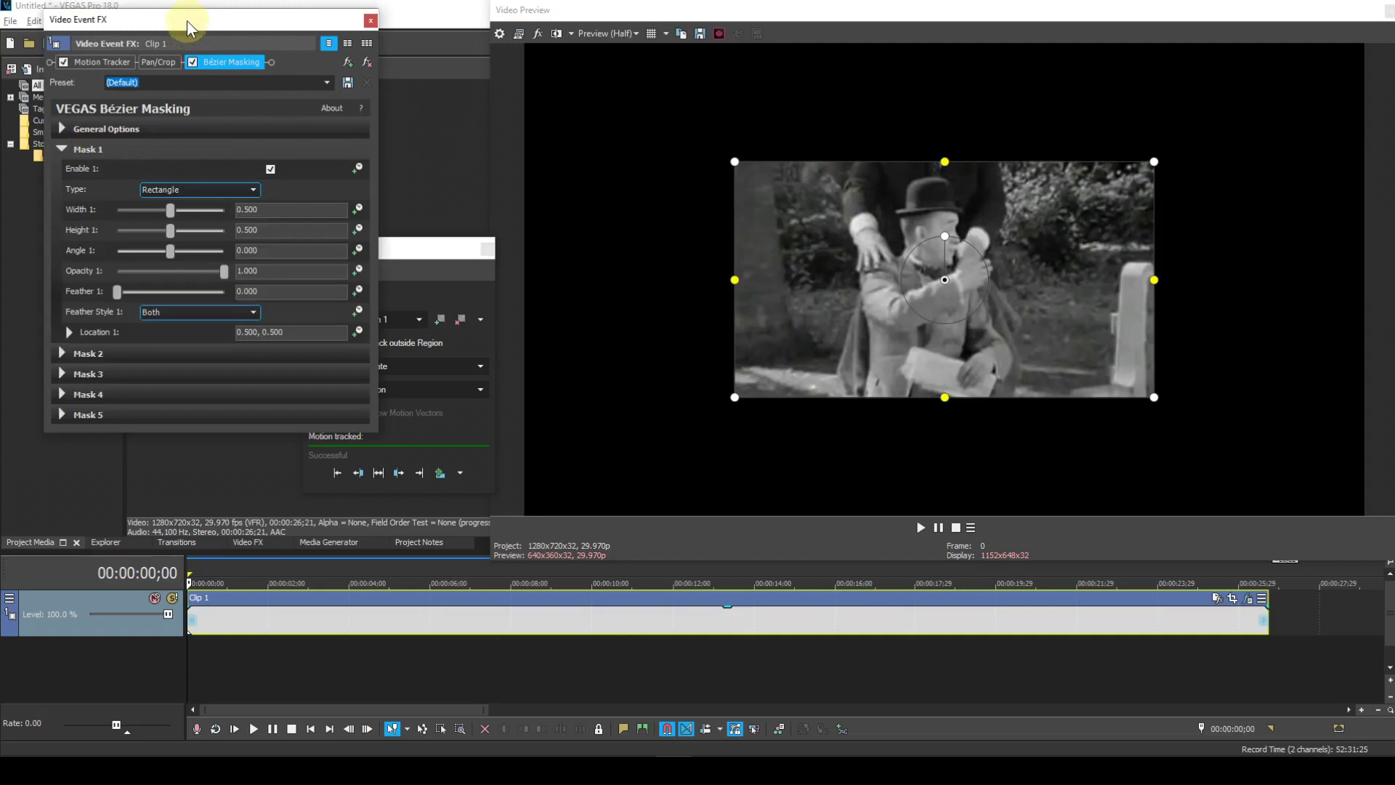
left_click(256, 192)
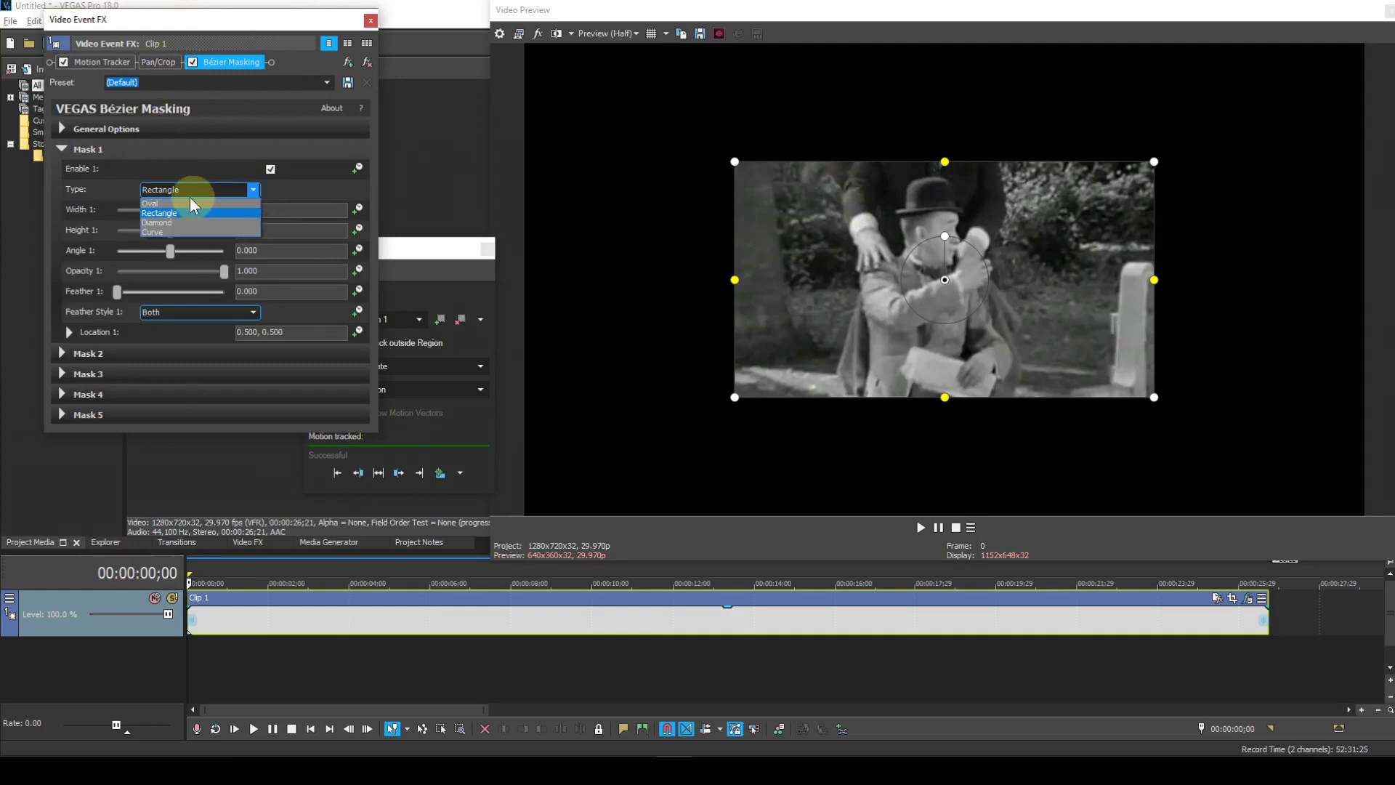
left_click(161, 203)
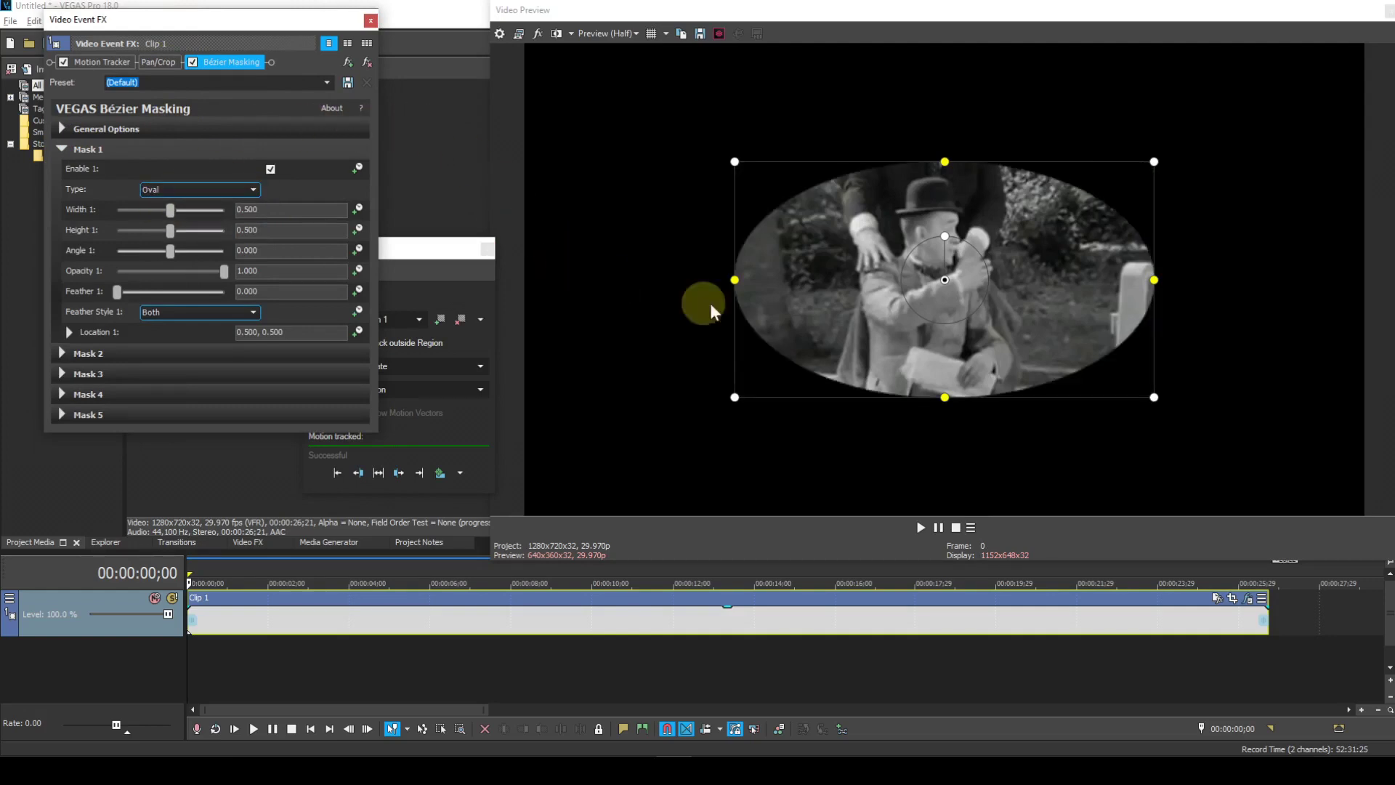
Shrink the oval to about 0.145 wide and 0.228 high and centre it on the standing man's head at about 0.489, 0.875
left_click(736, 280)
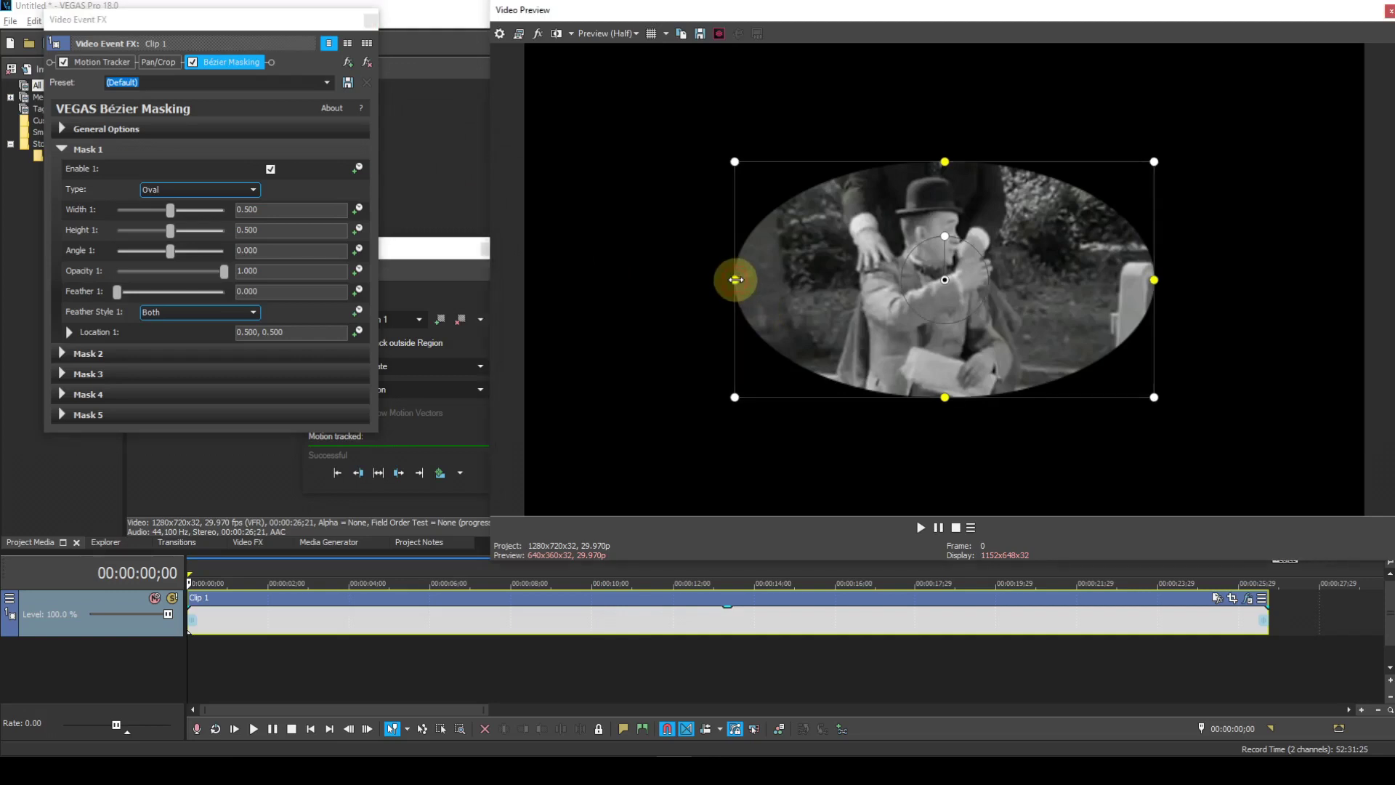
left_click_drag(736, 280, 846, 280)
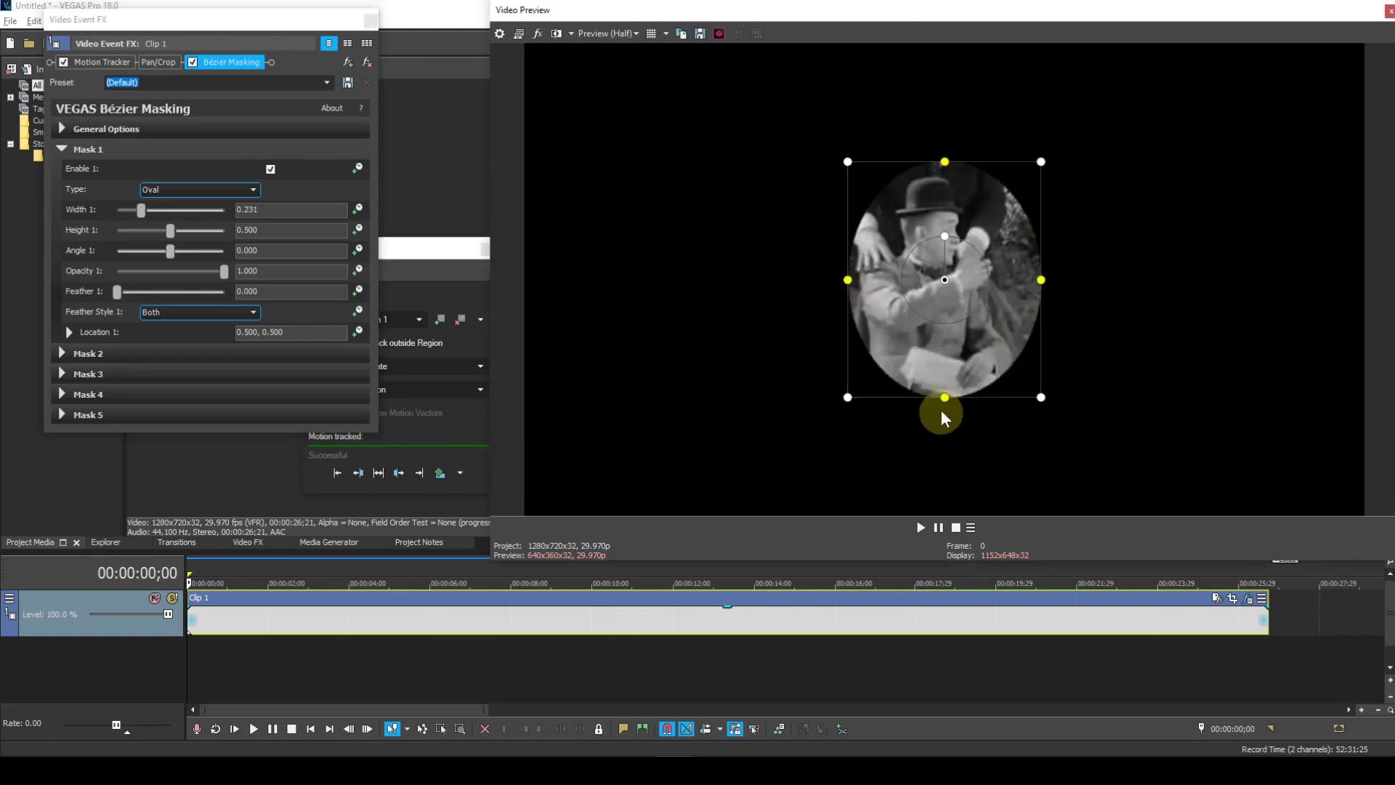
left_click_drag(945, 396, 944, 357)
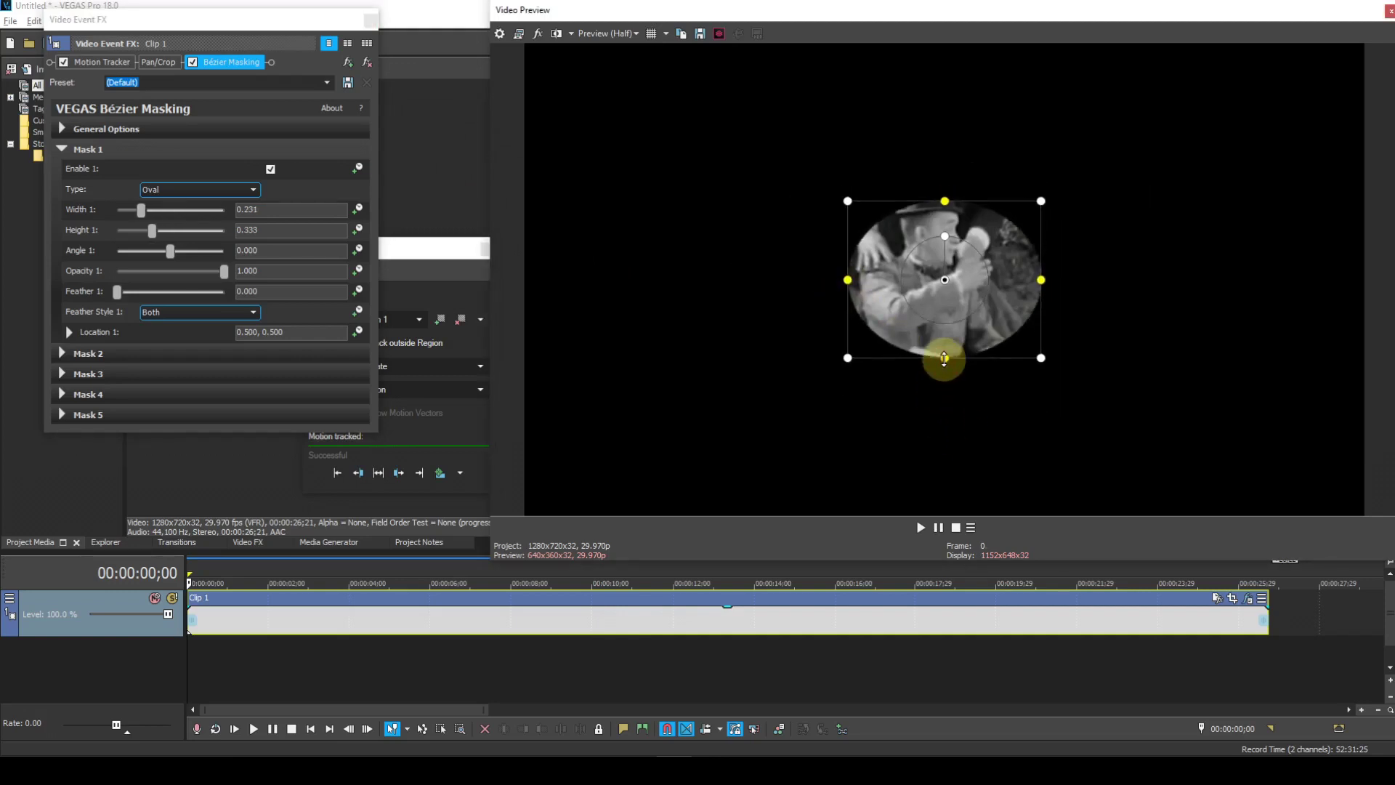
left_click_drag(873, 296, 868, 135)
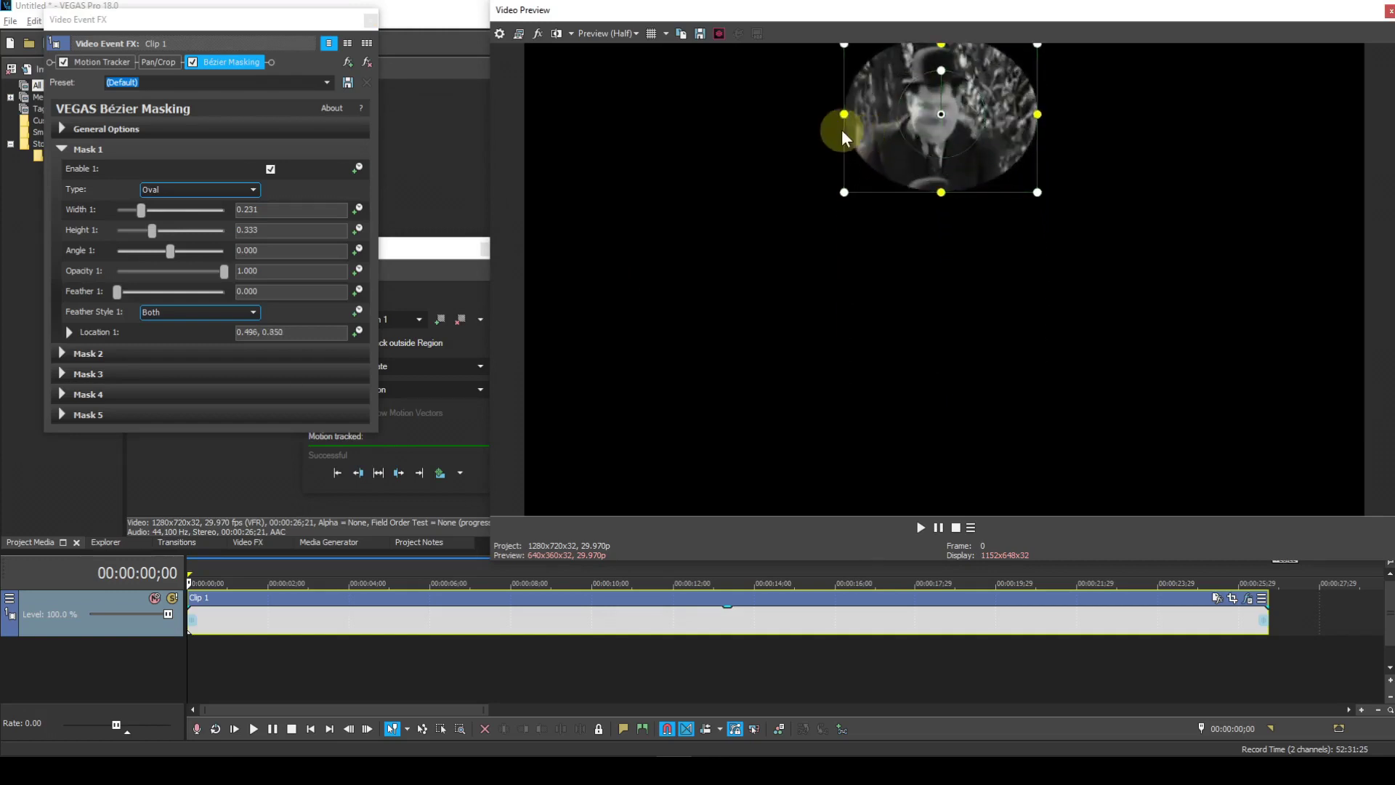
left_click_drag(839, 194, 864, 163)
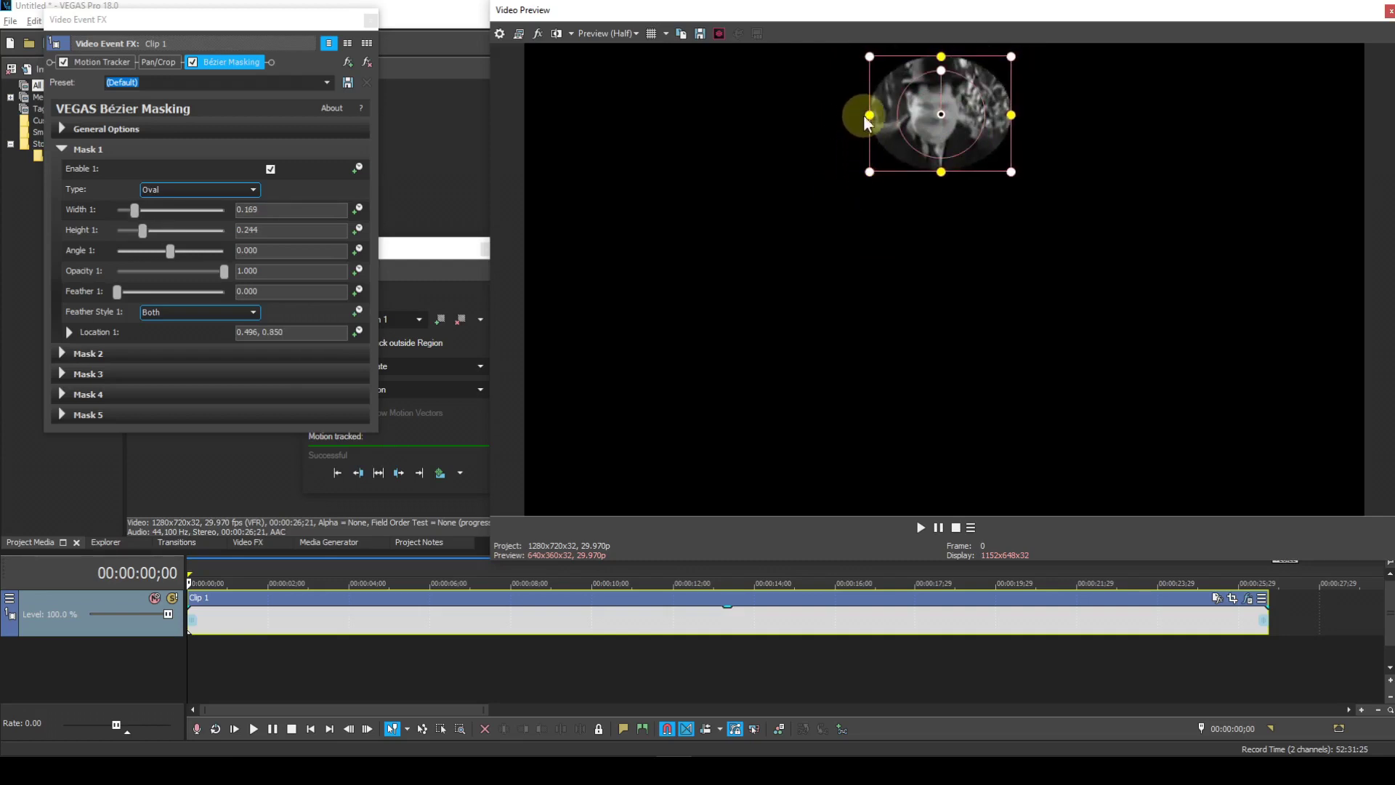
left_click_drag(869, 115, 890, 150)
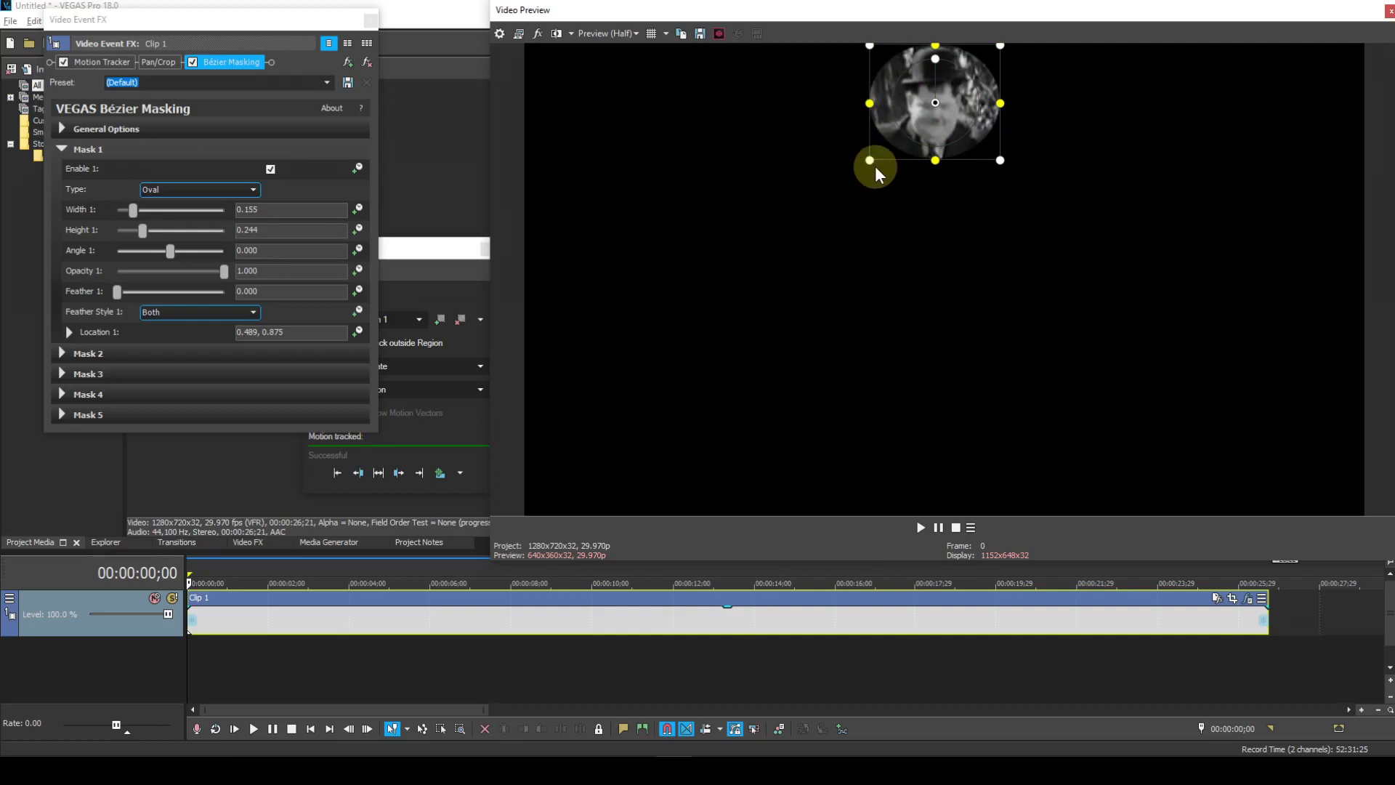
mouse_move(867, 160)
left_mouse_down()
mouse_move(880, 149)
mouse_move(873, 158)
left_mouse_up()
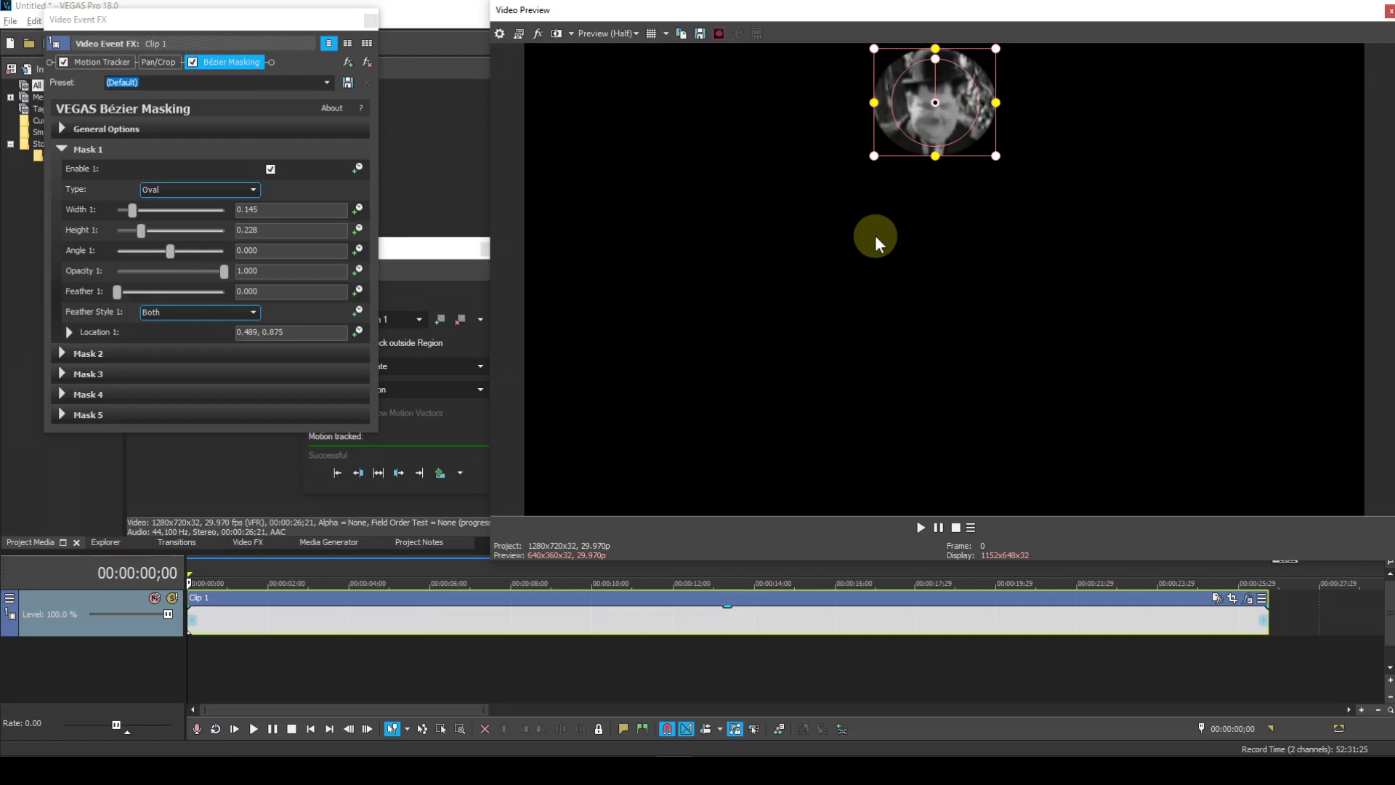
Transfer Region 1's motion tracking data to the VEGAS Bézier Masking effect on Clip 1
left_click(434, 252)
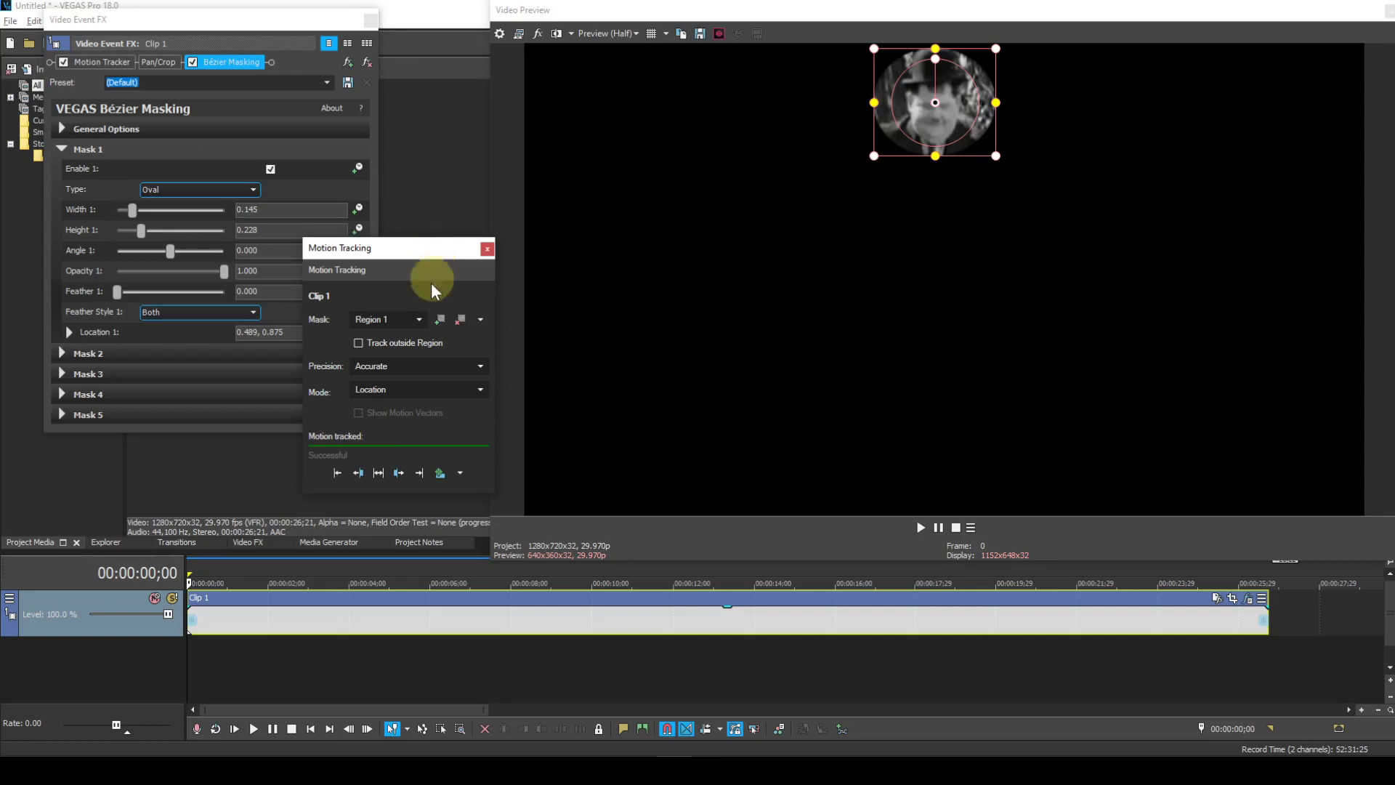
left_click(461, 474)
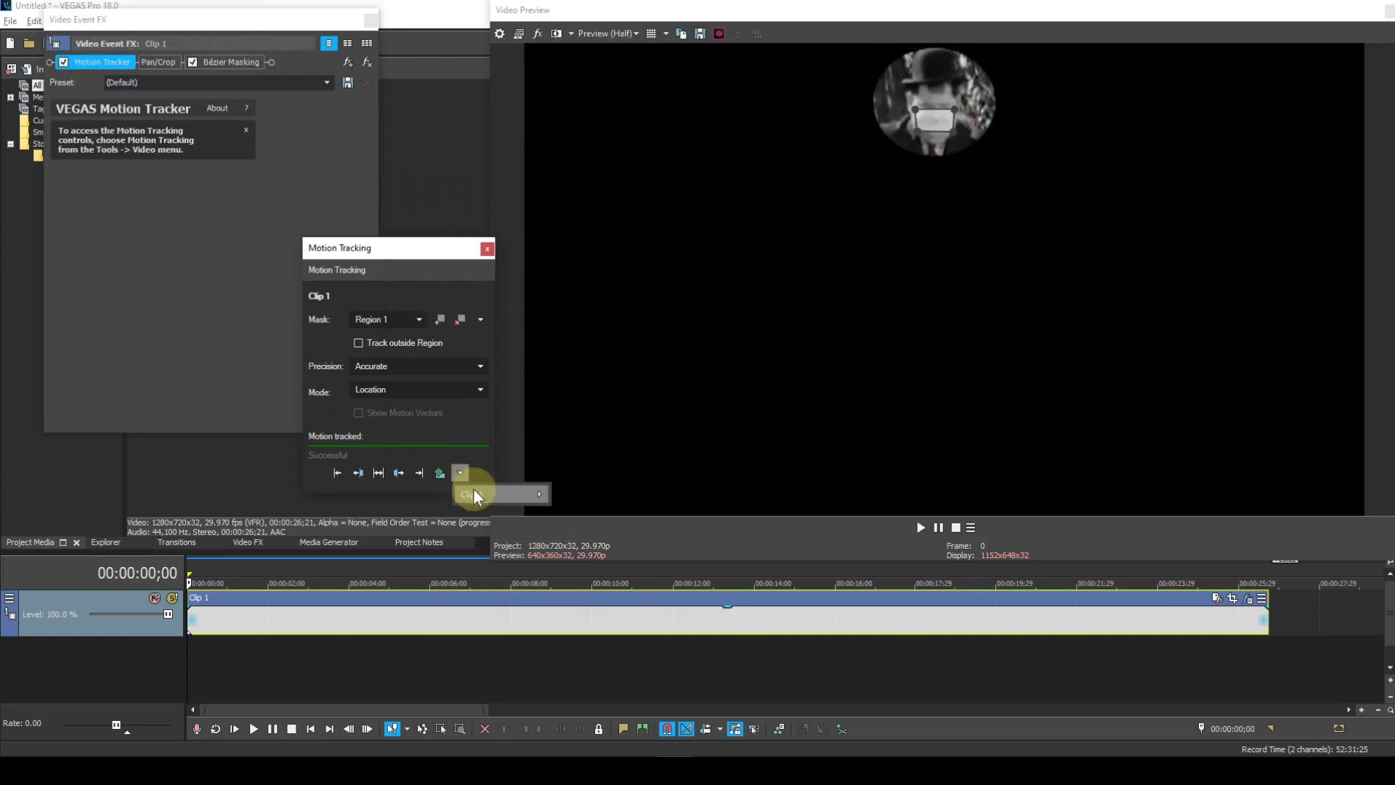
mouse_move(473, 490)
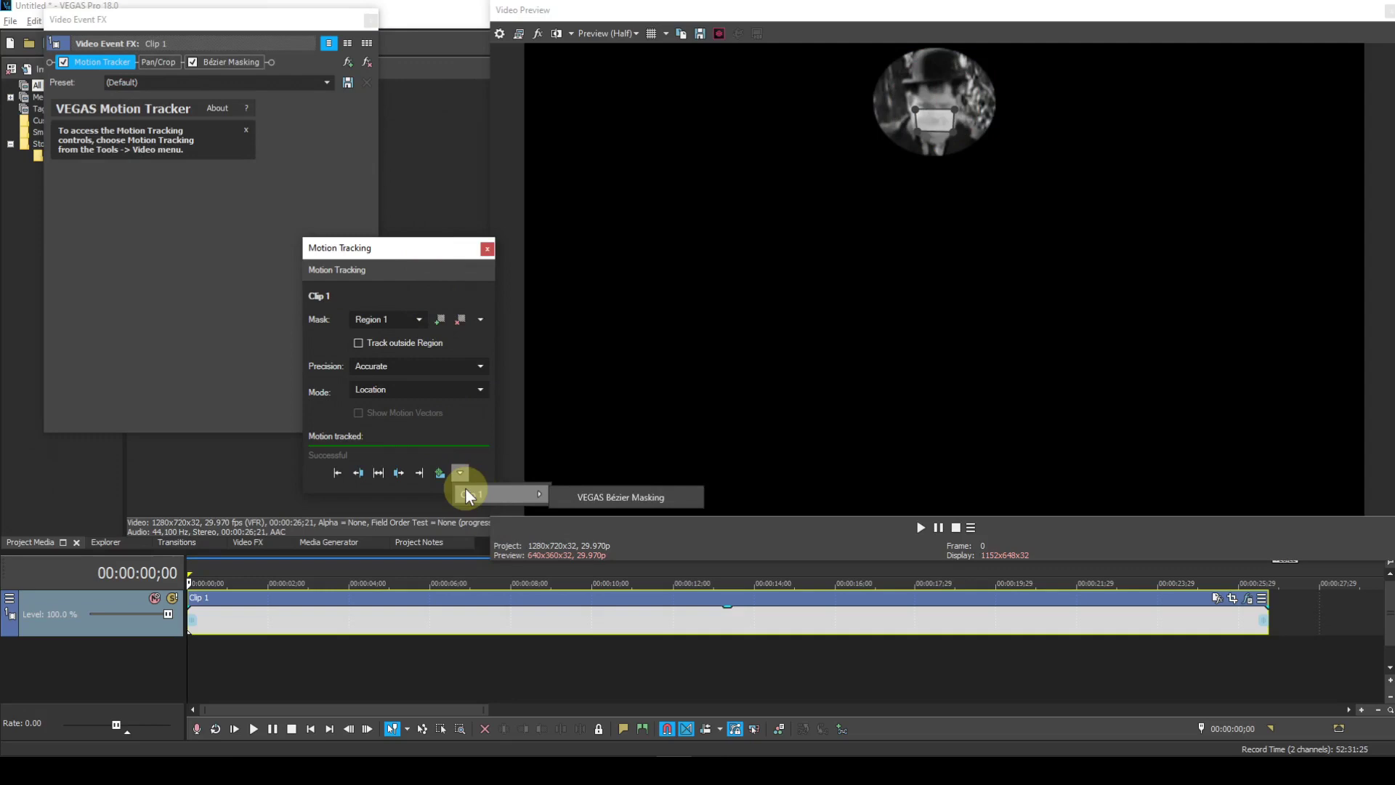
left_click(574, 497)
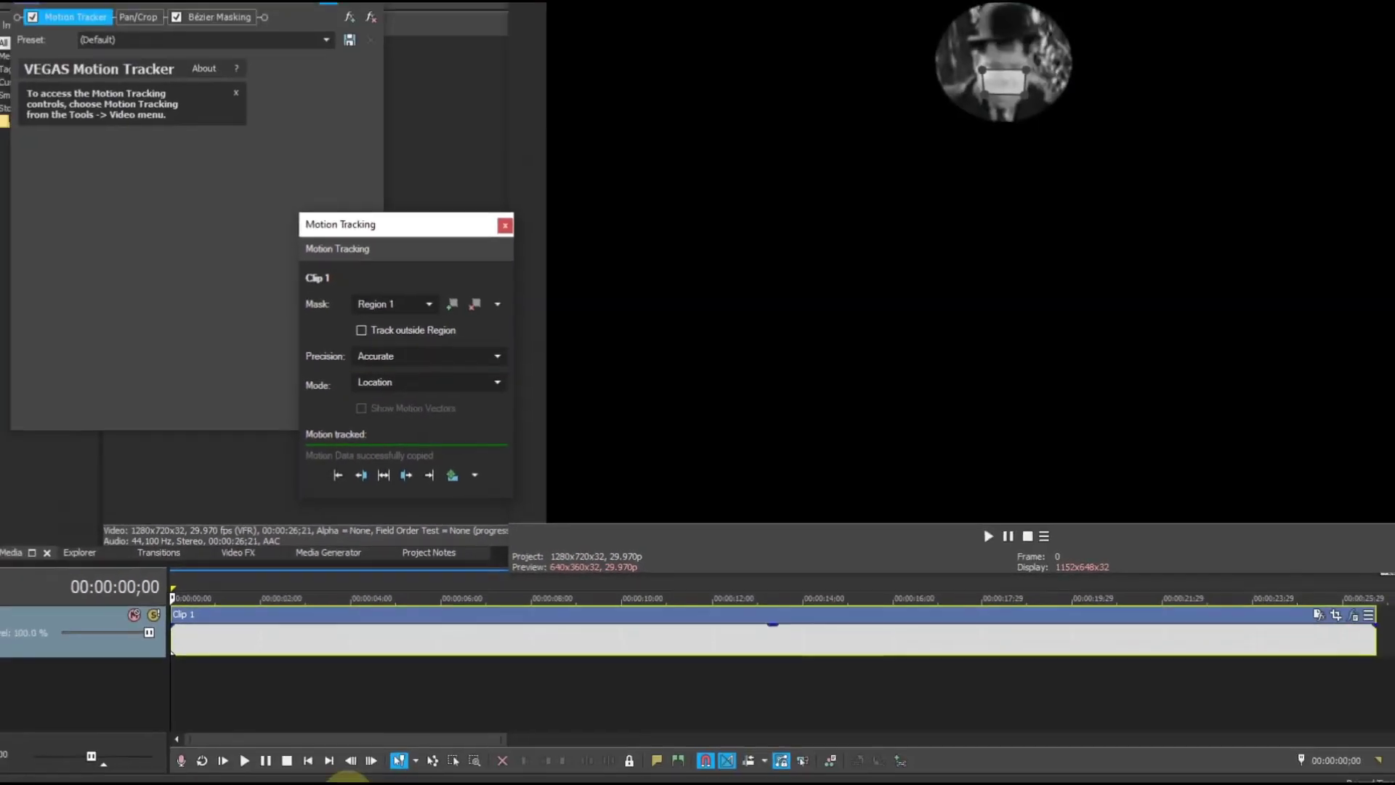
Play the clip from the start twice to check how the oval Bézier mask follows the man's head across shot changes
left_click(244, 761)
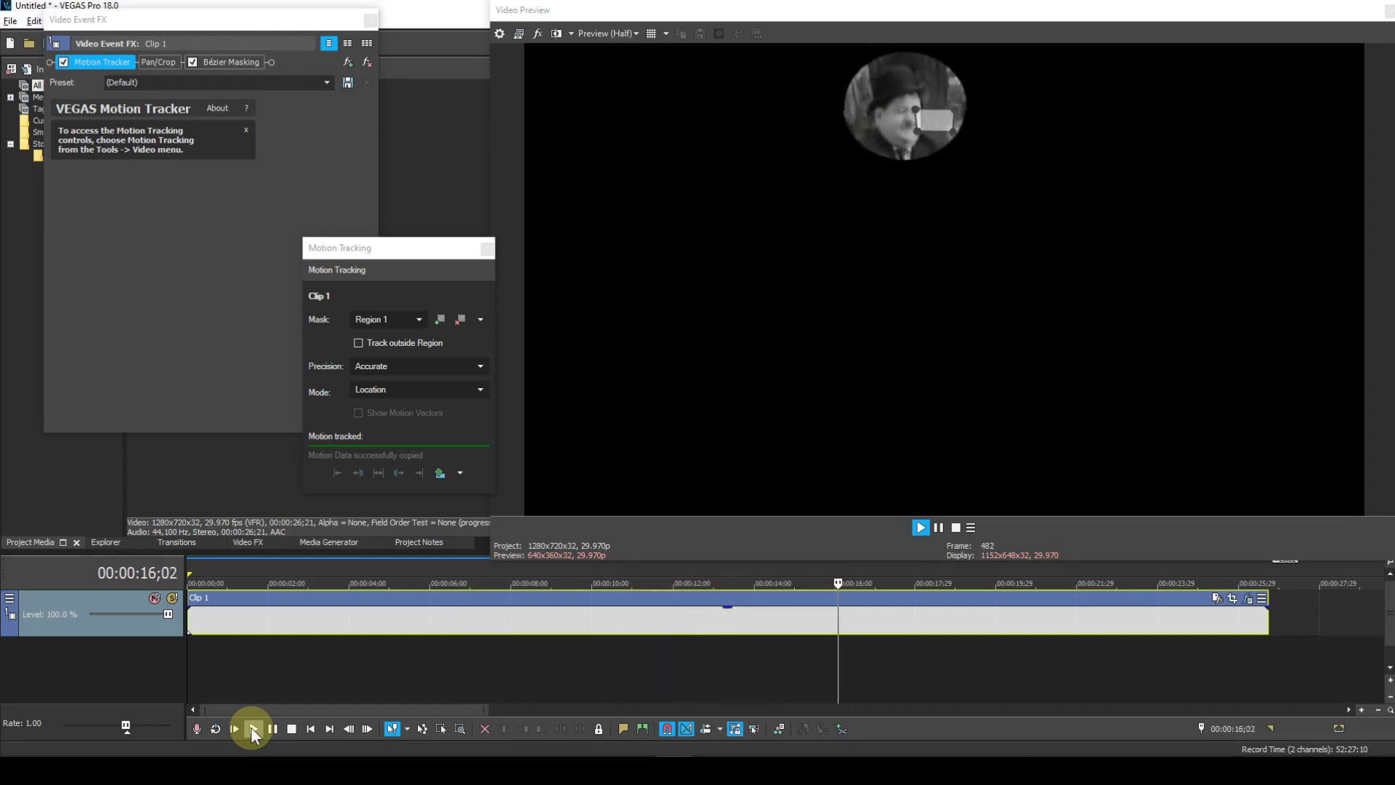
key("space")
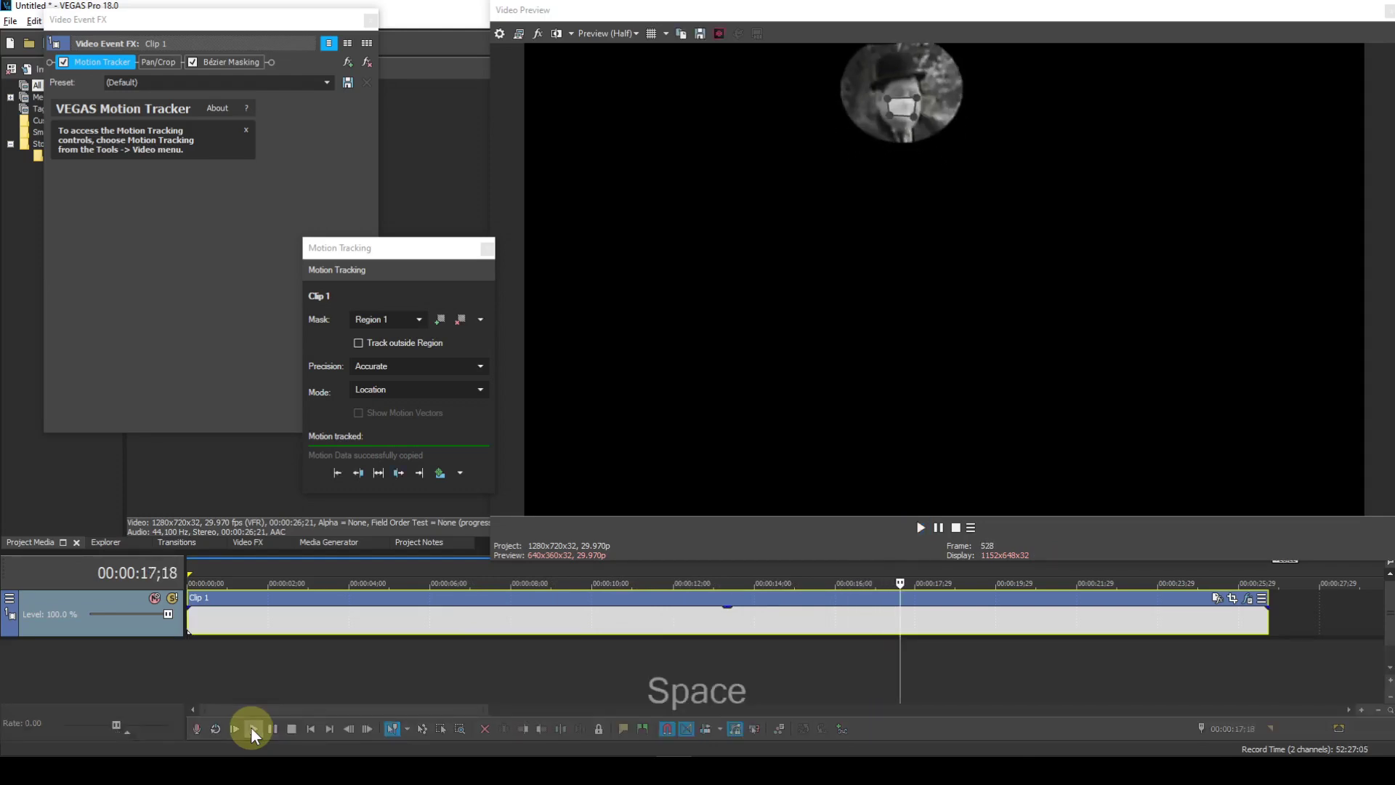
left_click(308, 730)
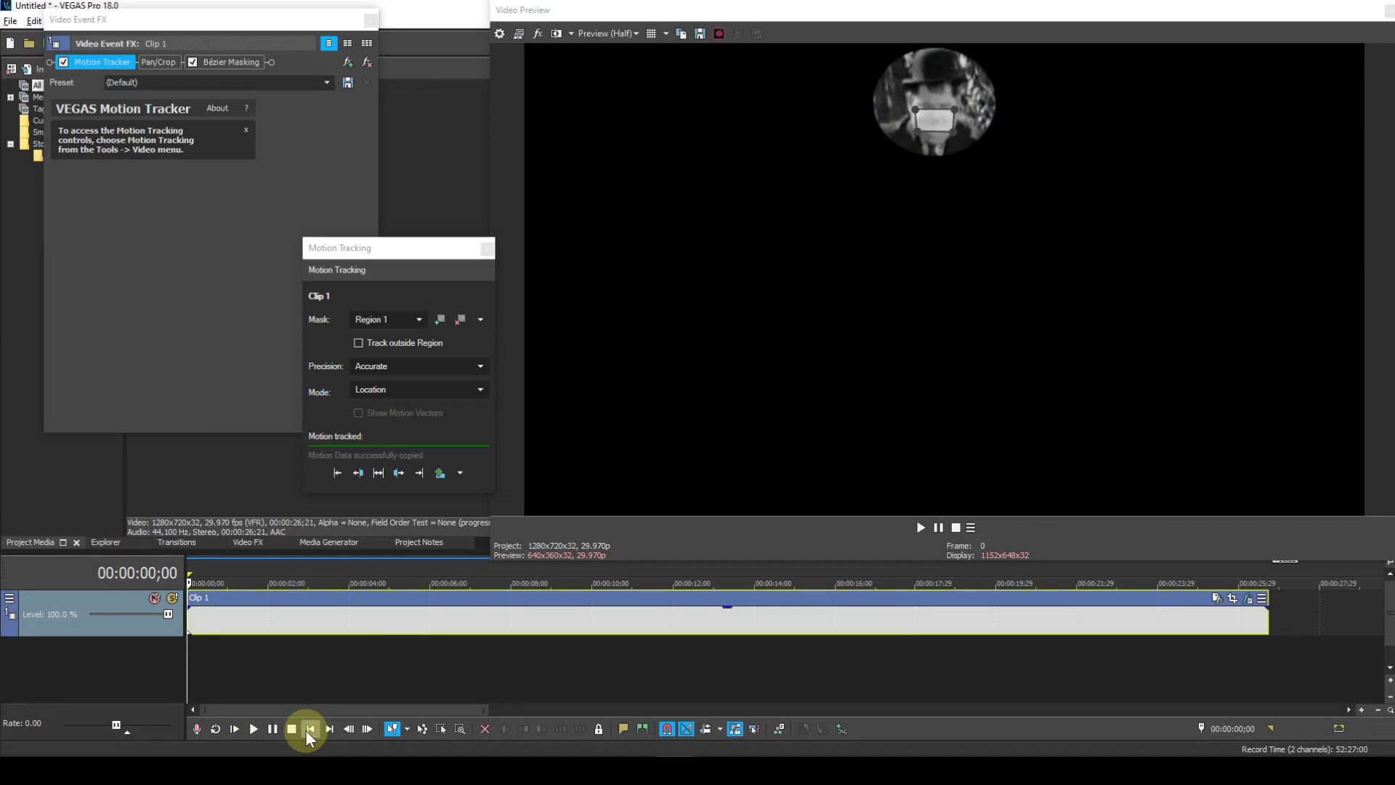
key("space")
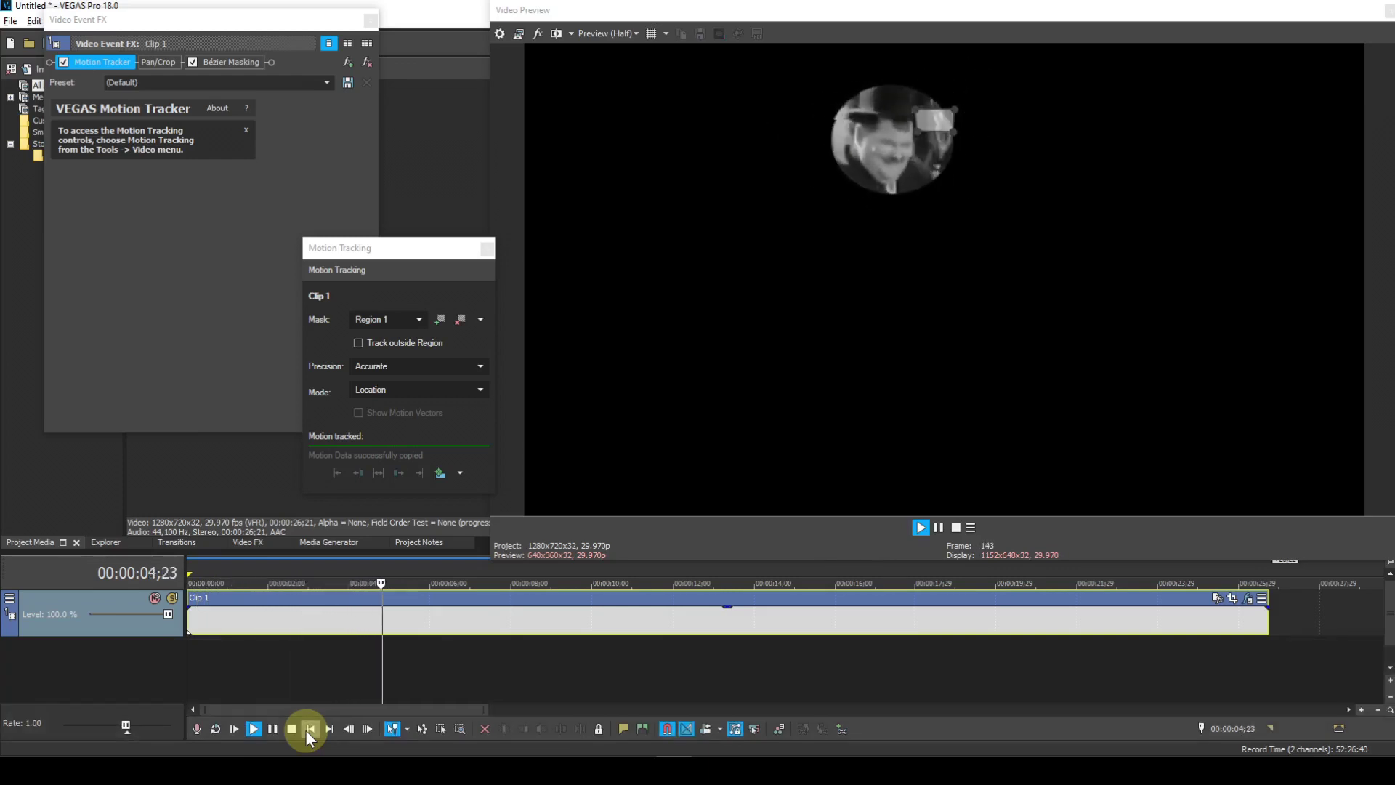
key("space")
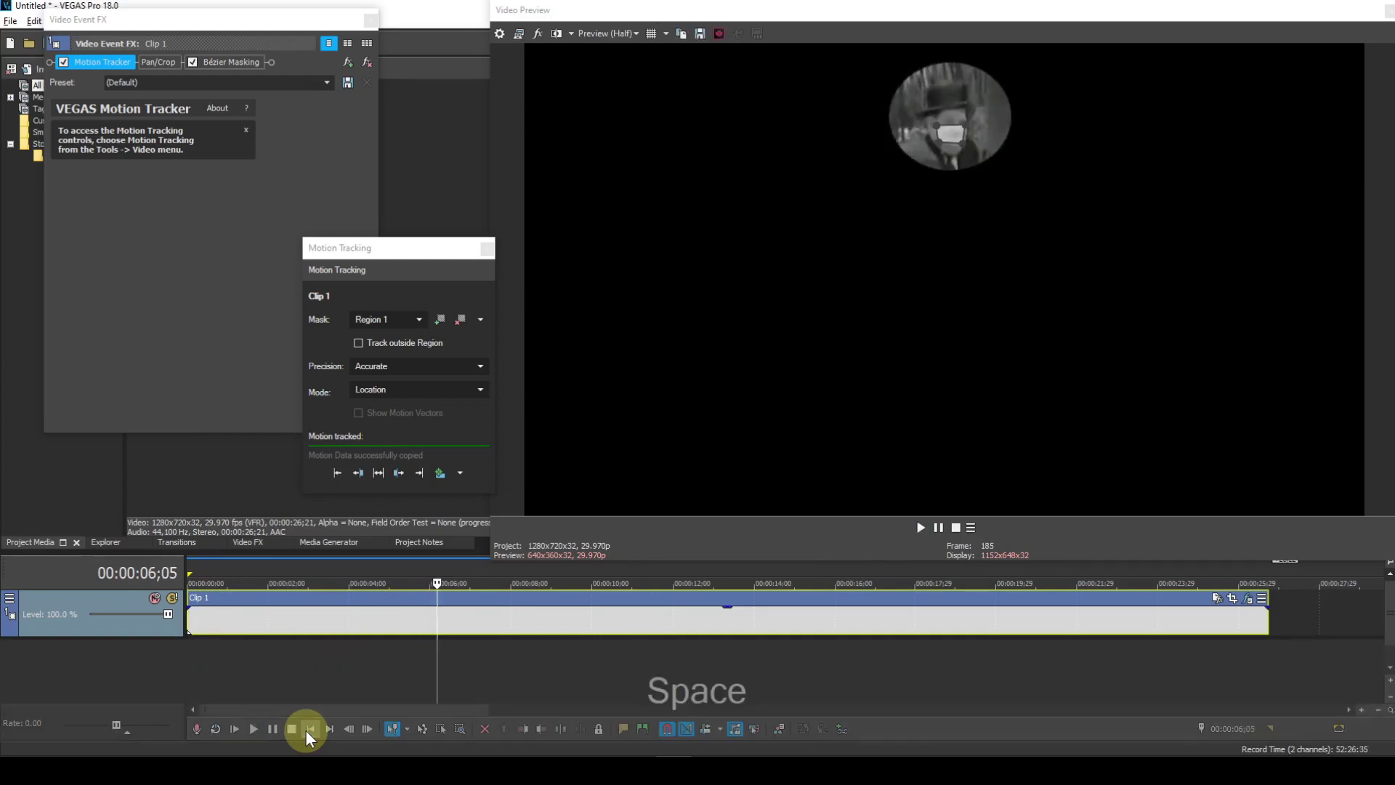
Step back frame by frame from 00:00:06;05 to 00:00:05;24 to examine how the oval mask follows the head around the shot change
key("Left")
key("Left")
key("Left")
key("Left")
key("Left")
key("Left")
key("Left")
key("Left")
key("Left")
key("Left")
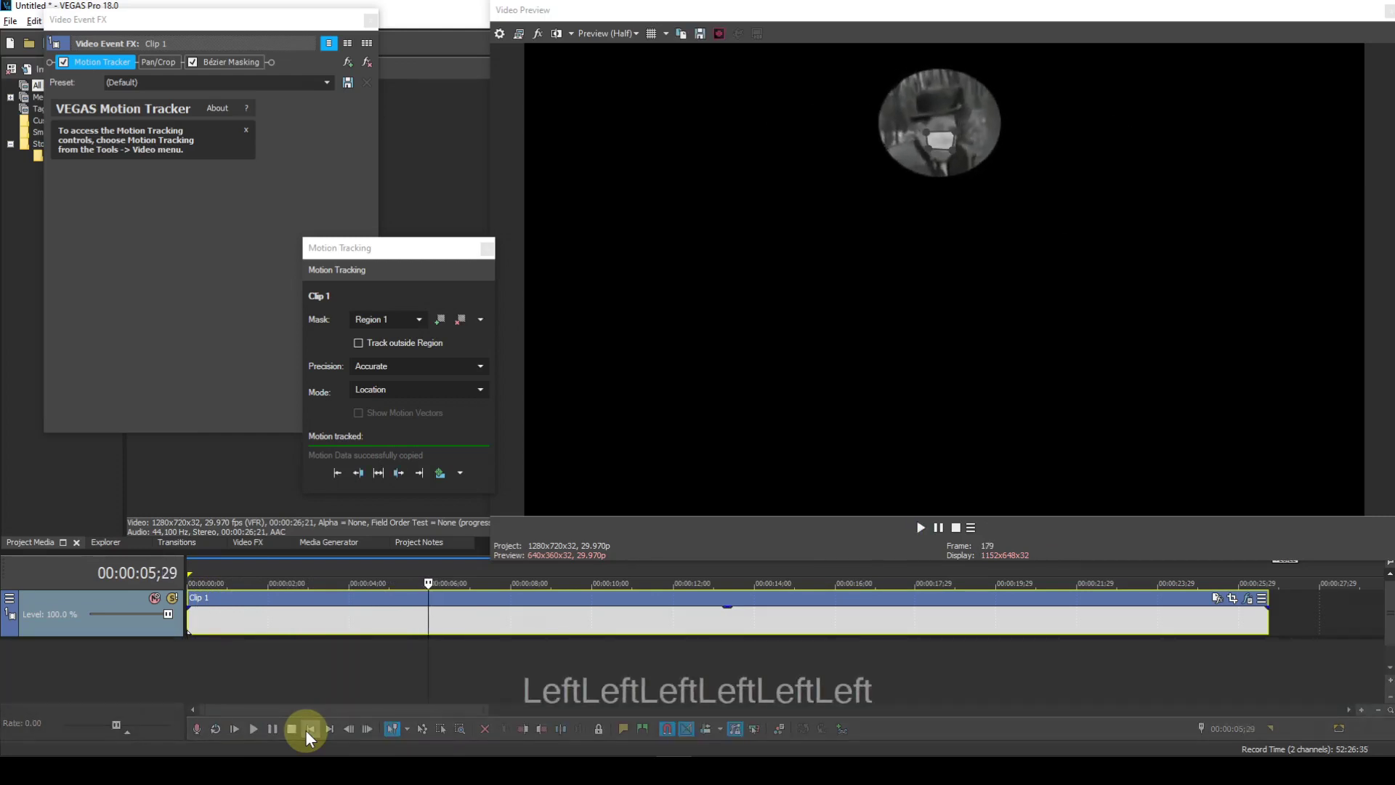
key("Left")
key("Left")
key("Left")
key("Right")
key("Right")
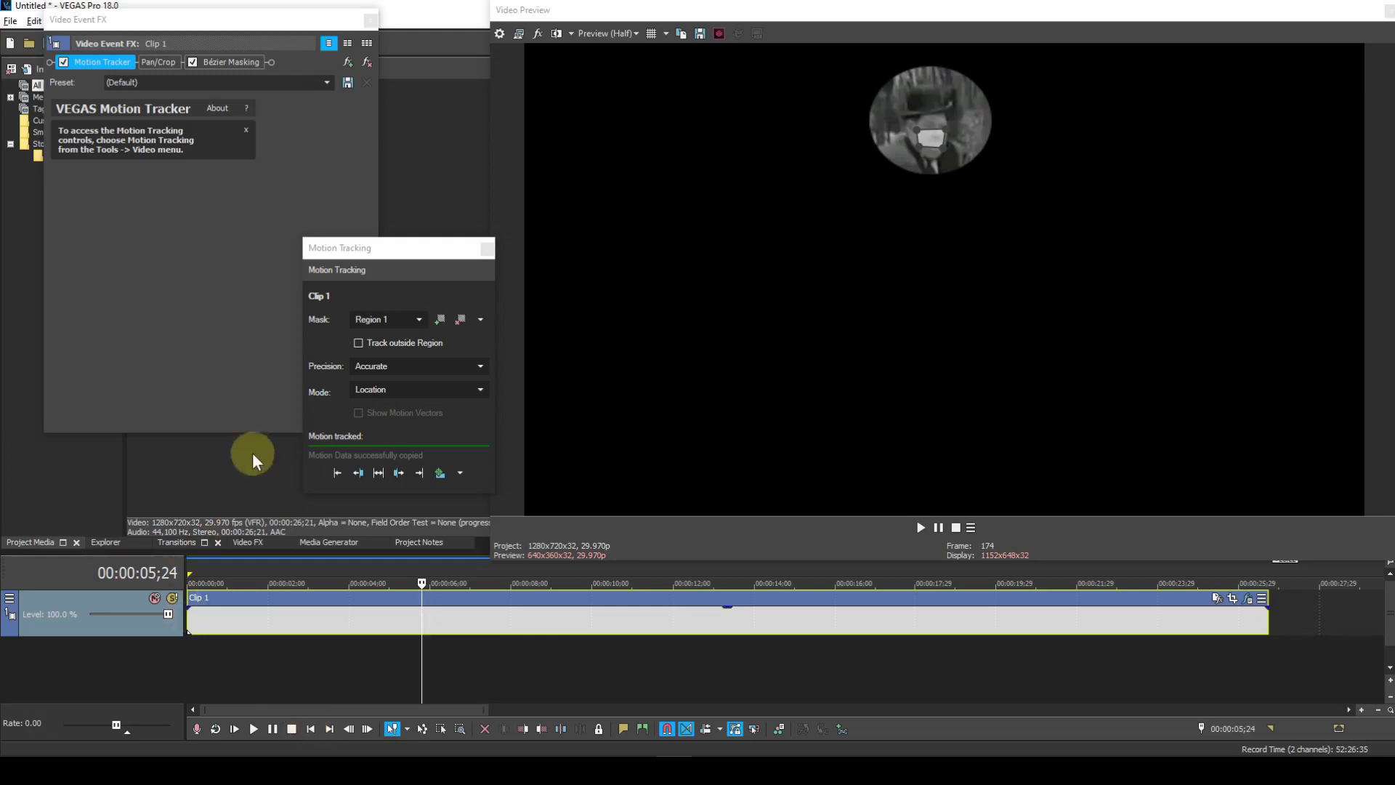
Shrink the oval Bézier mask to about 0.112 wide and 0.176 high, and play the clip to check its fit
left_click(243, 62)
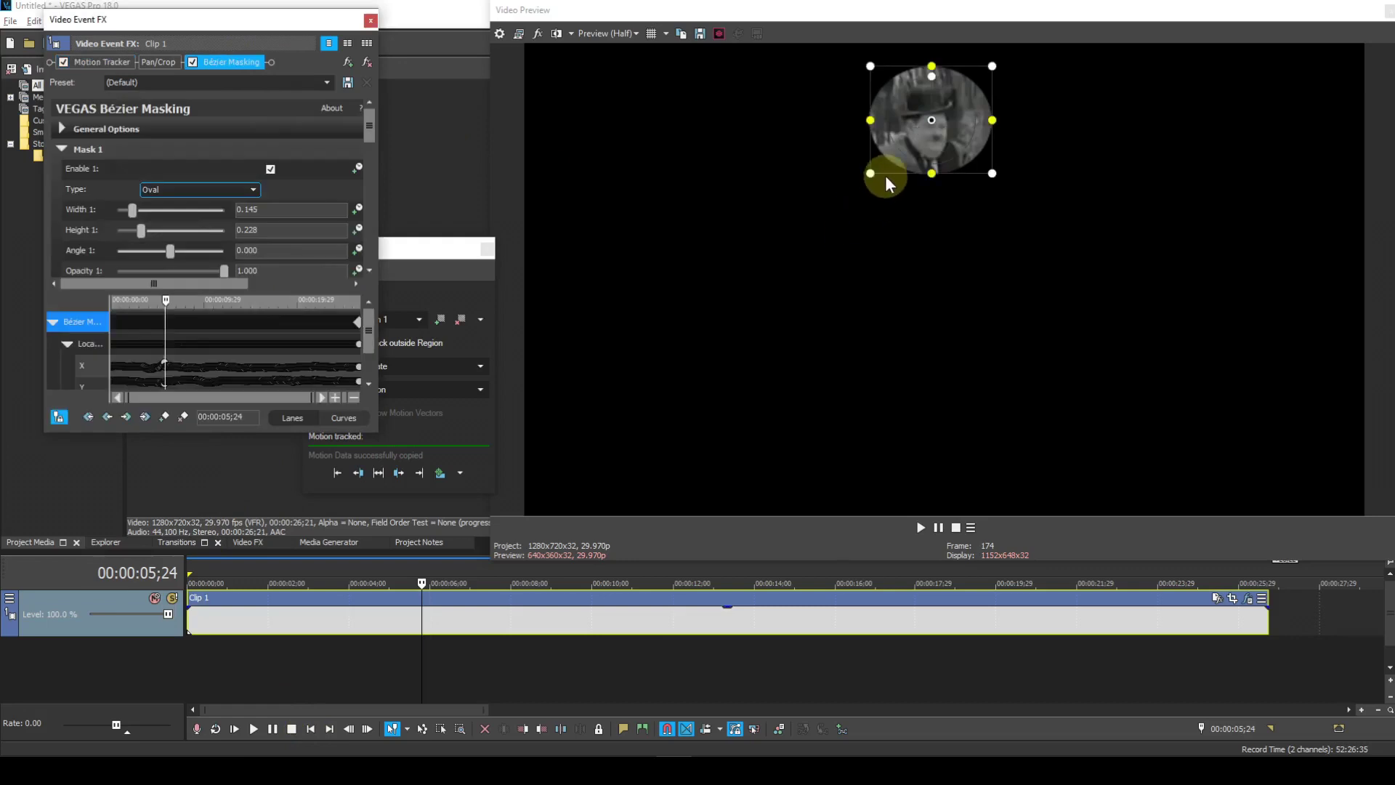
left_click_drag(872, 173, 884, 162)
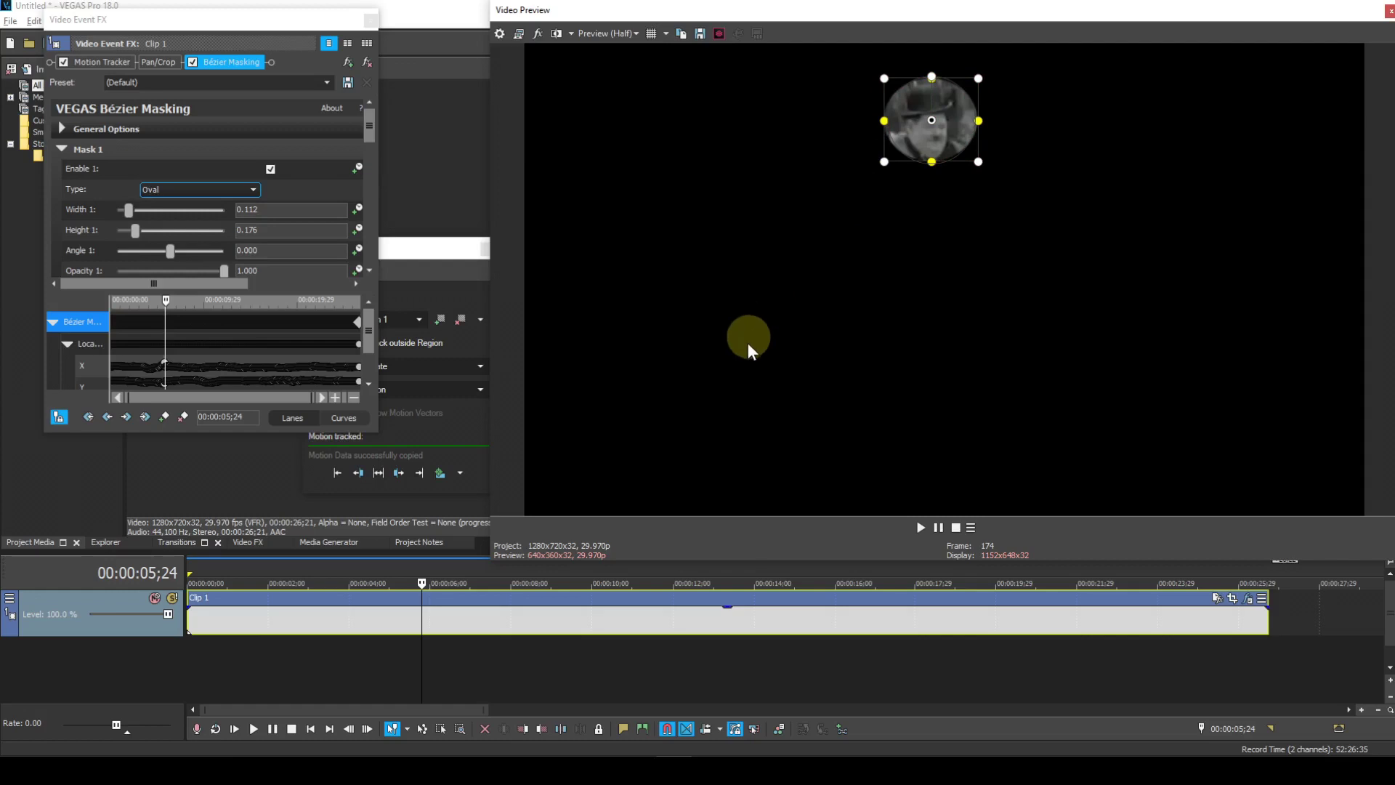
left_click(252, 728)
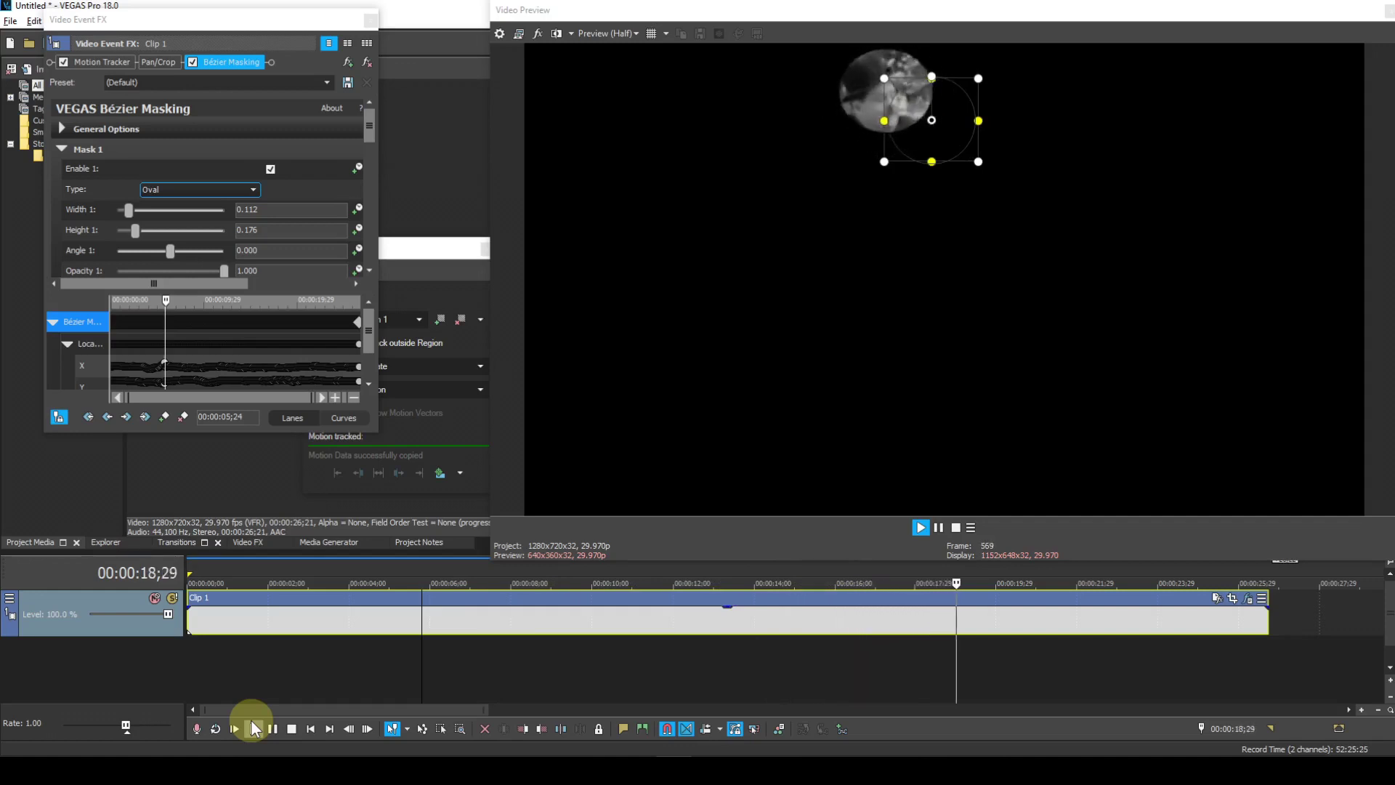
key("space")
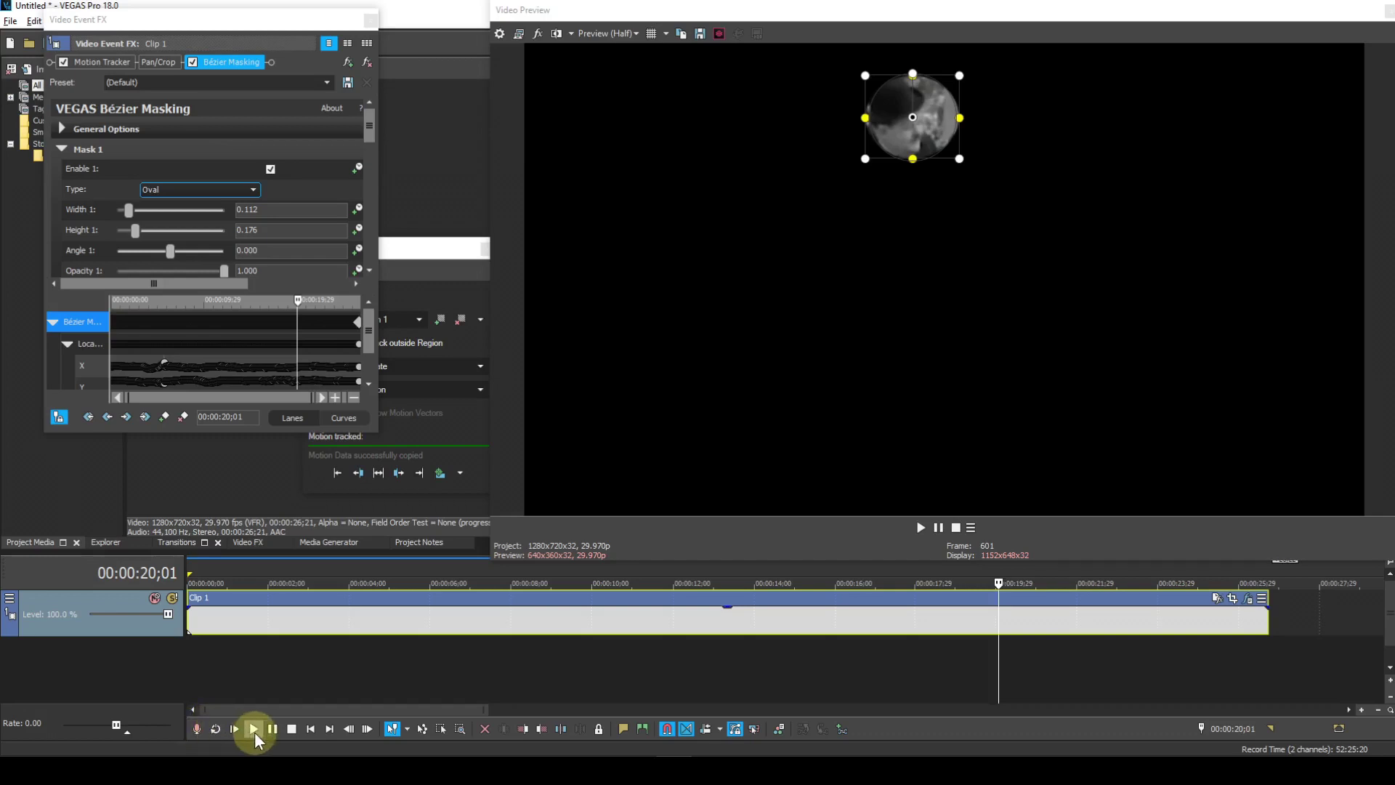
Replay the clip from the start, closing the Video Event FX and Motion Tracking windows, and return to the first frame
left_click(311, 730)
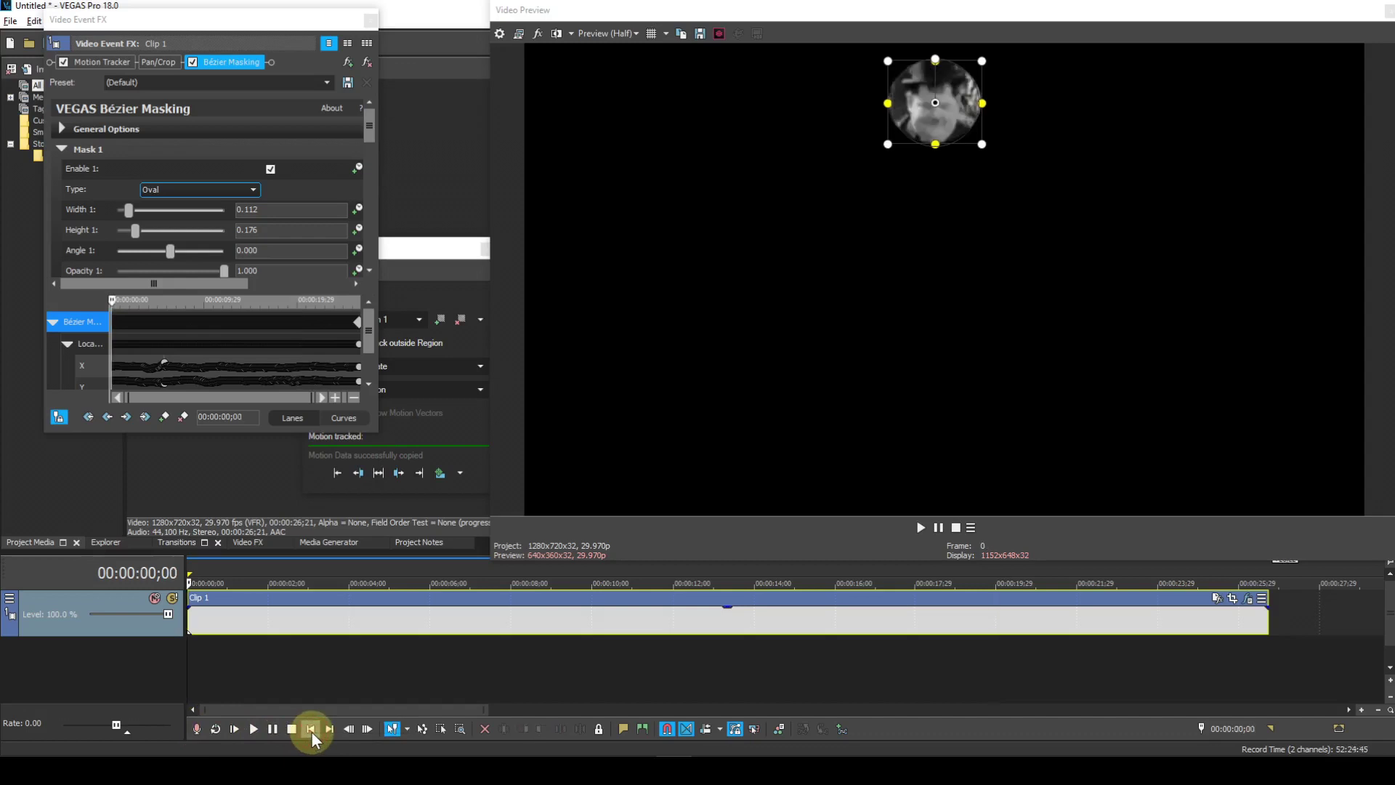
key("space")
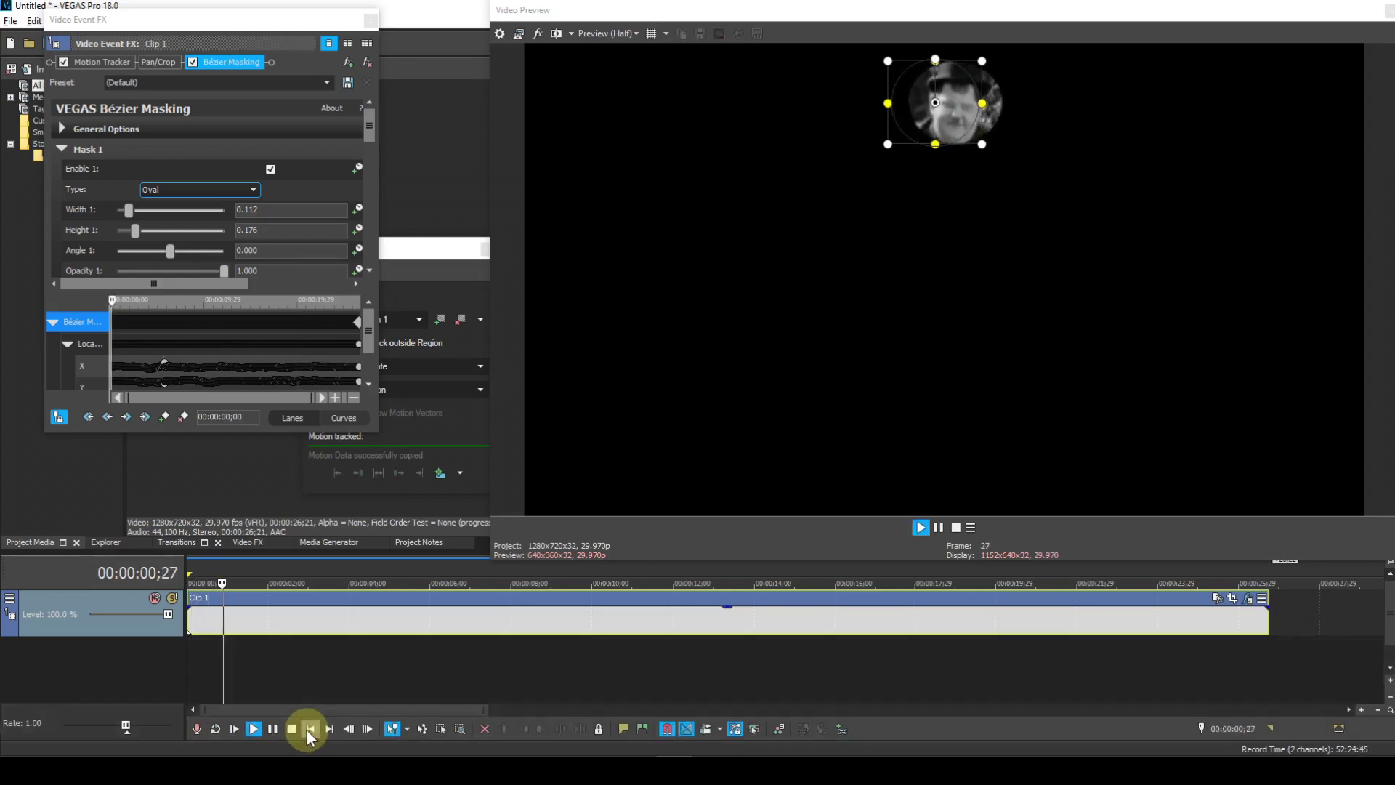
left_click(369, 19)
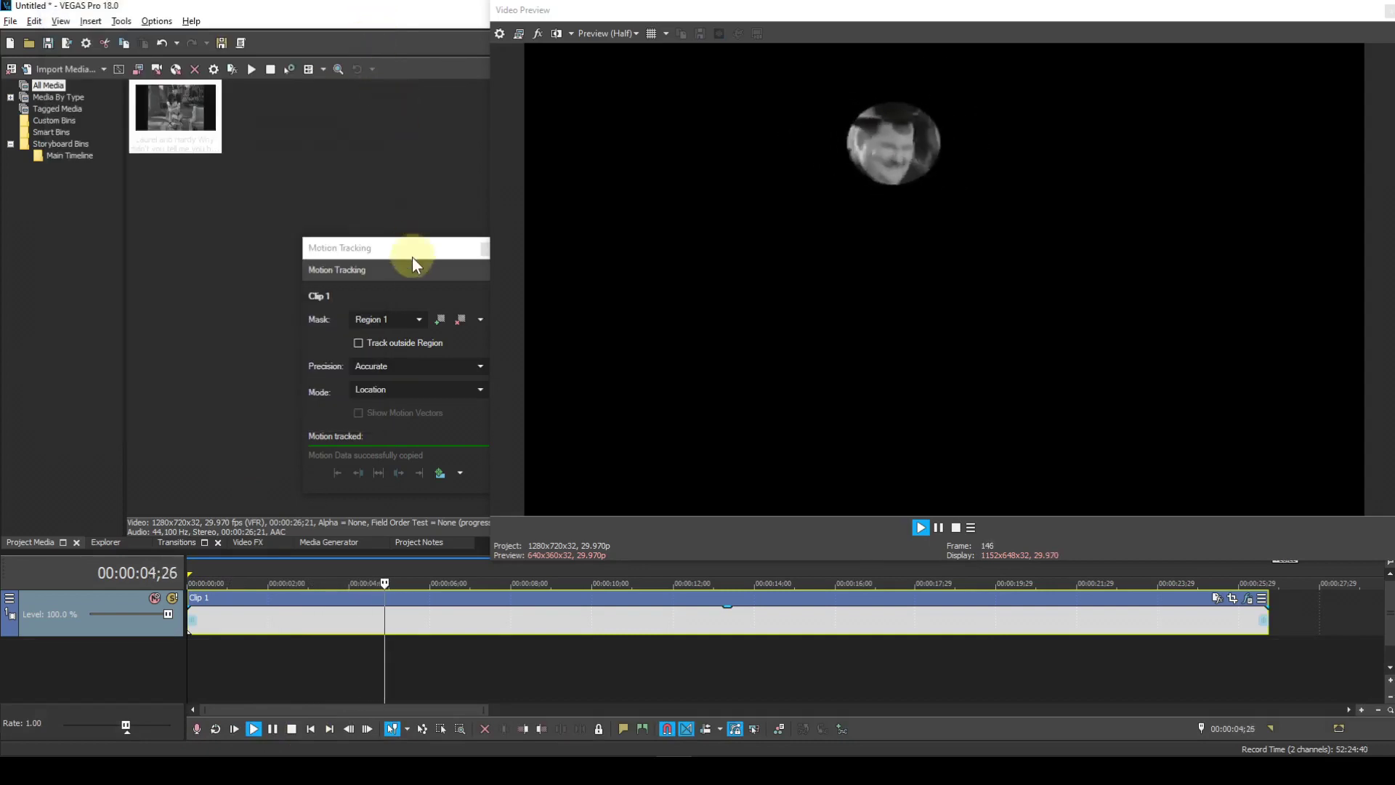
left_click_drag(416, 251, 369, 233)
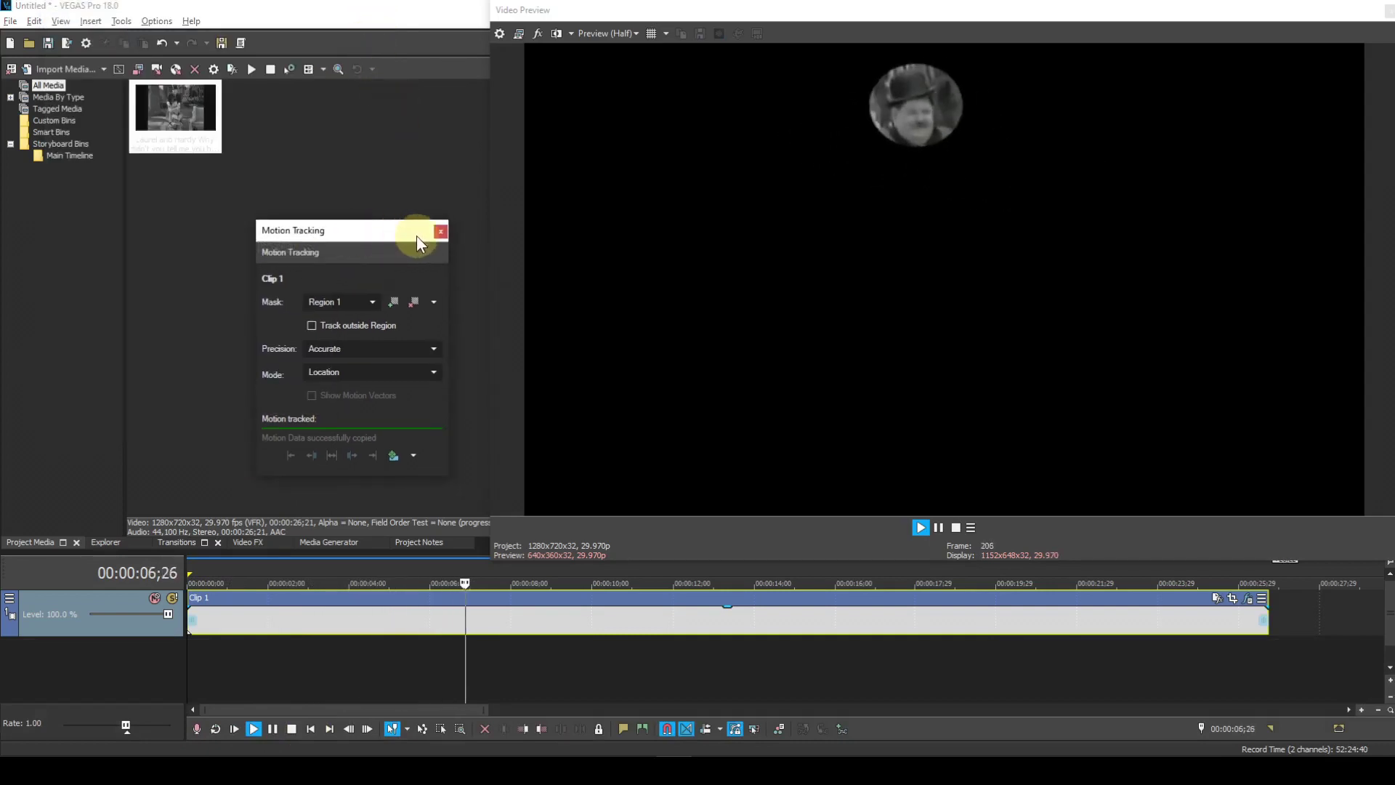
left_click(440, 231)
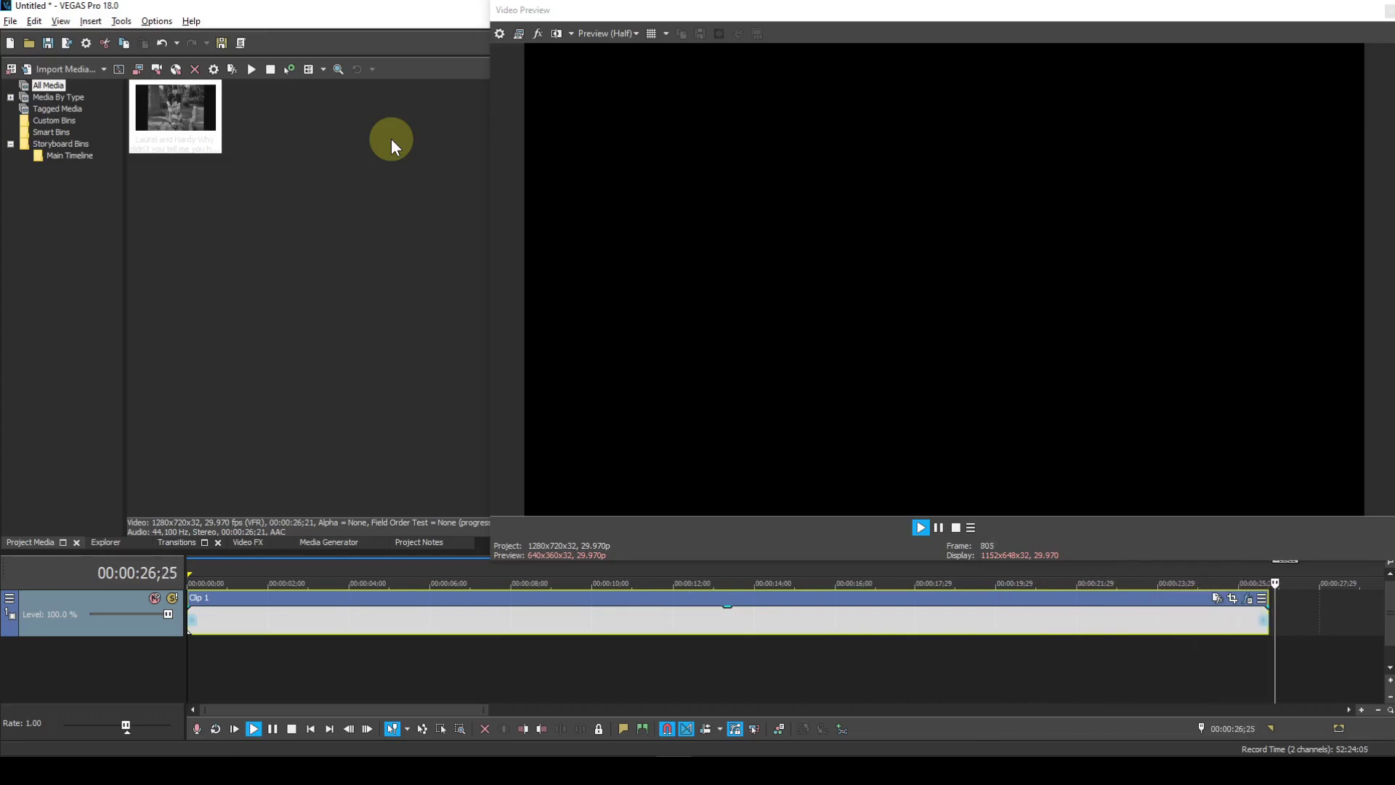
key("space")
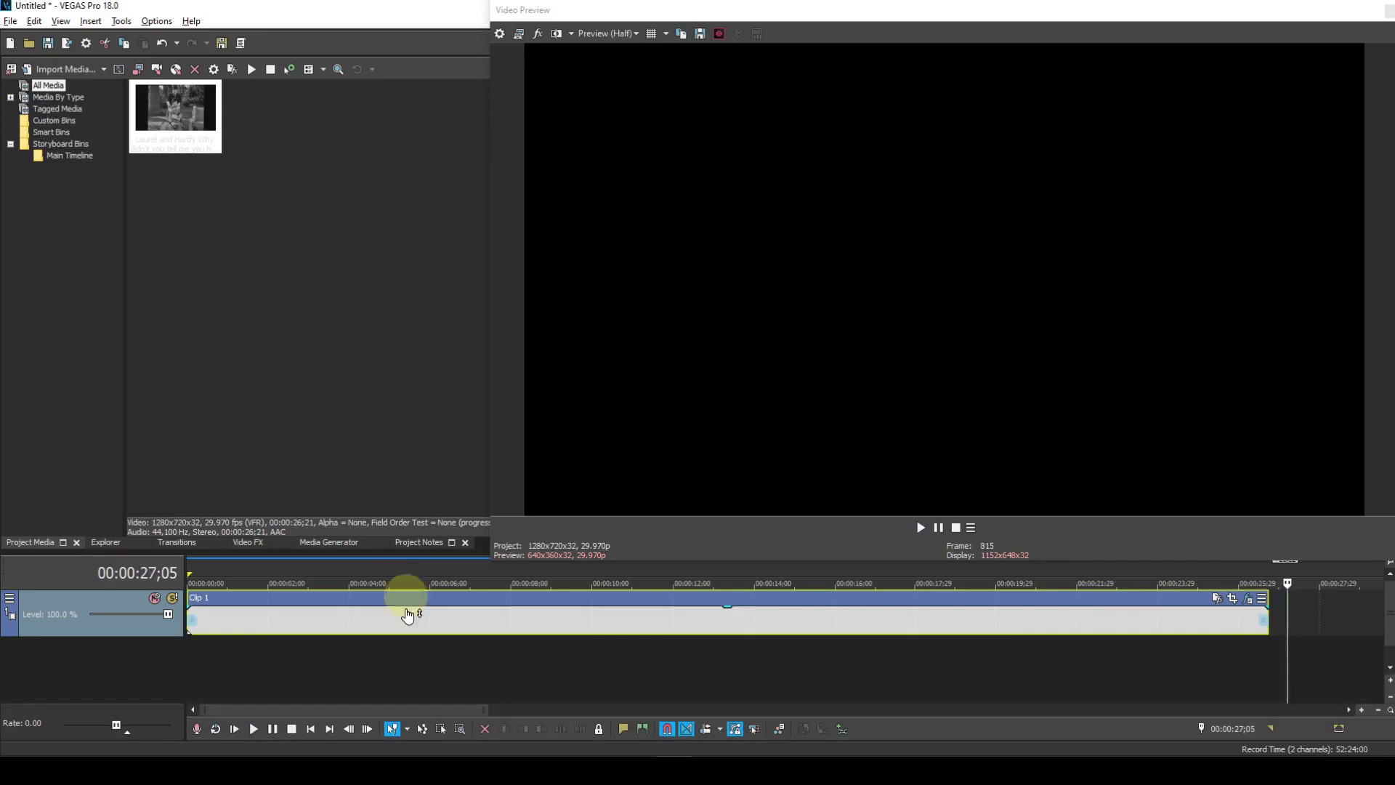
left_click(310, 729)
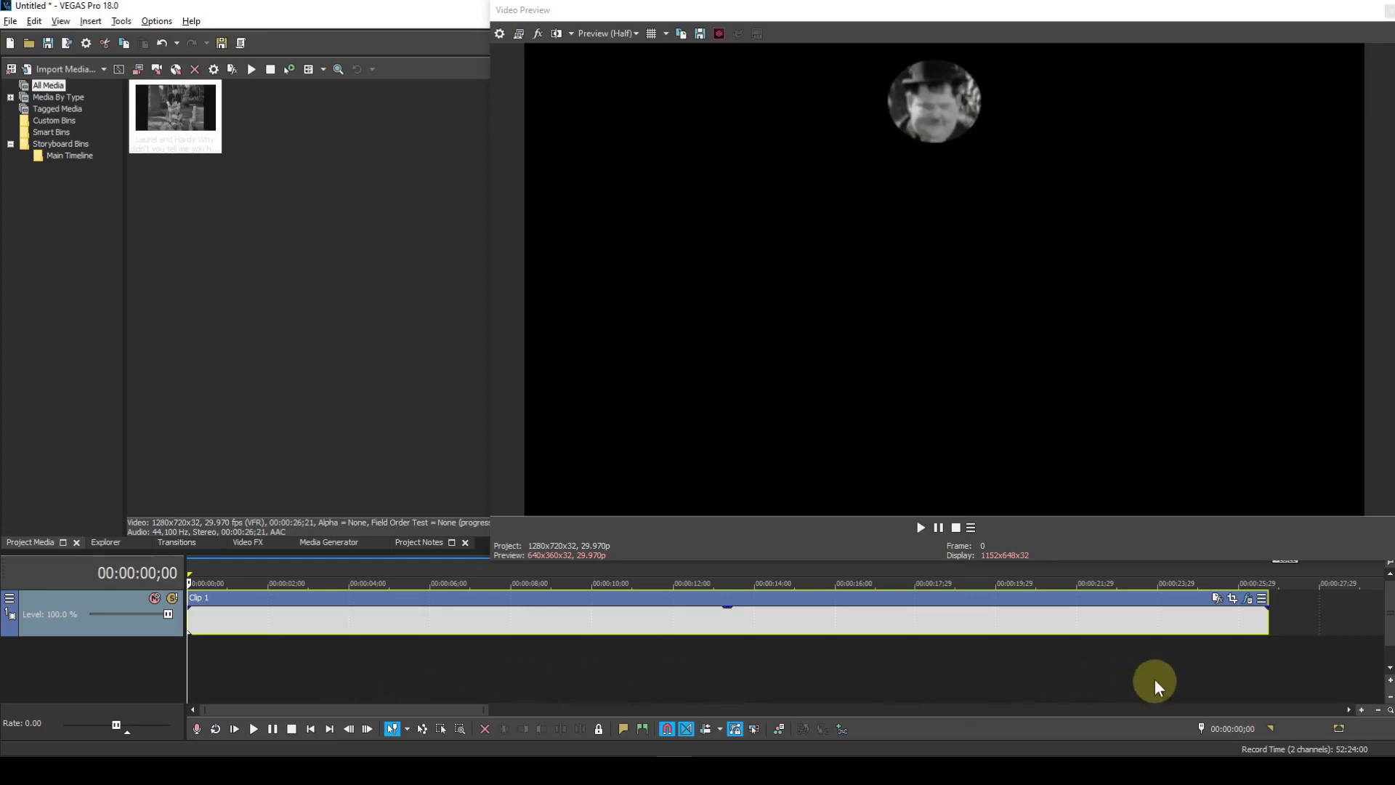
Add the VEGAS Pixelate effect to Clip 1's video event effects chain
left_click(1244, 603)
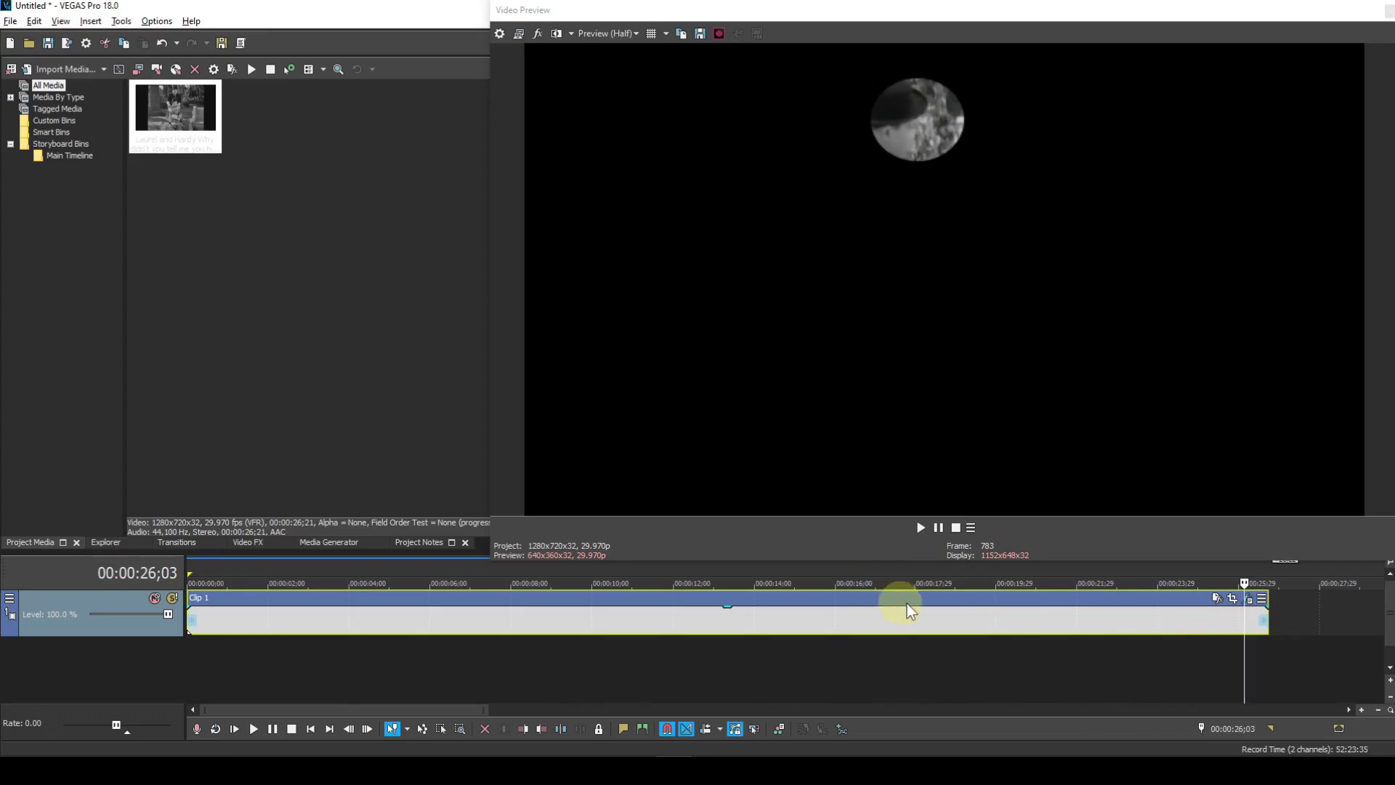
left_click(1249, 605)
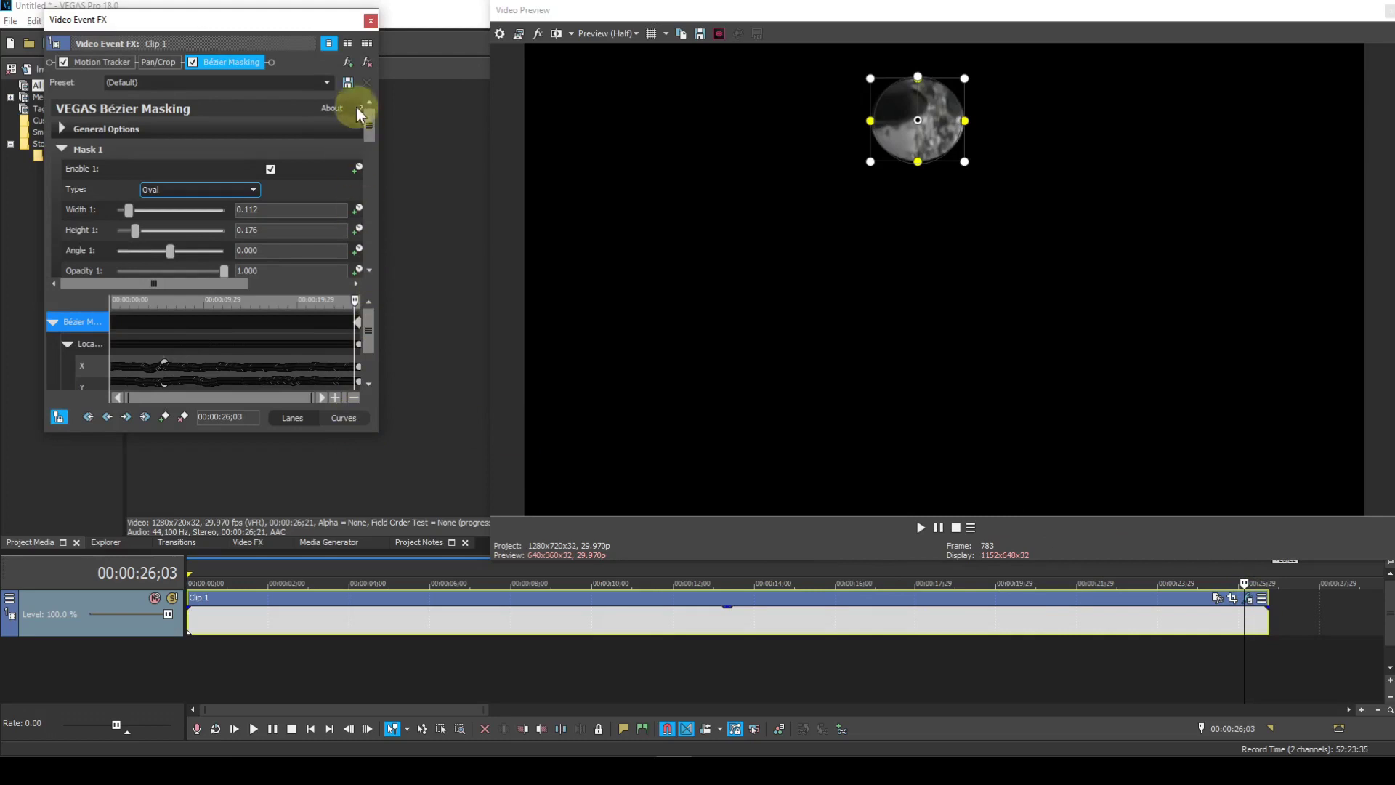
left_click(348, 63)
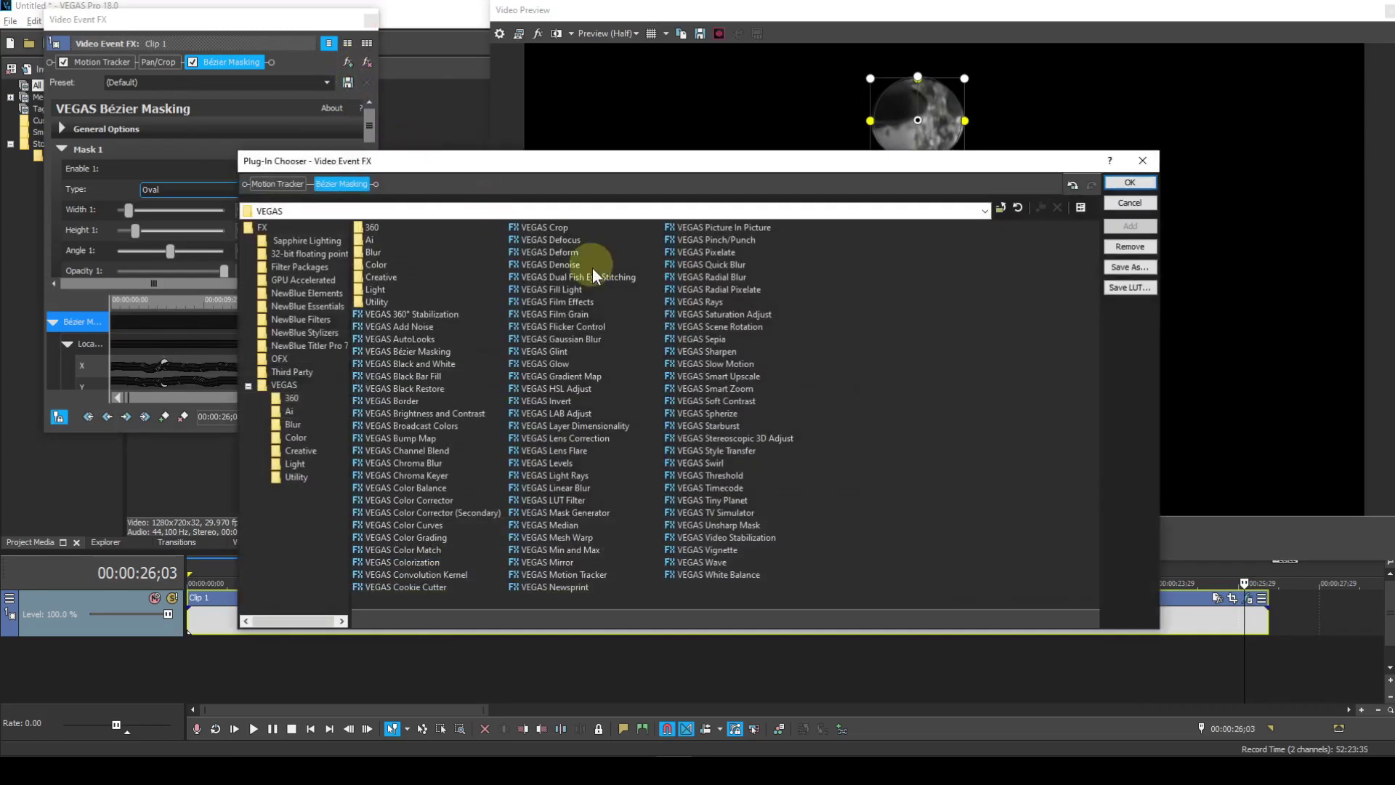
left_click(698, 252)
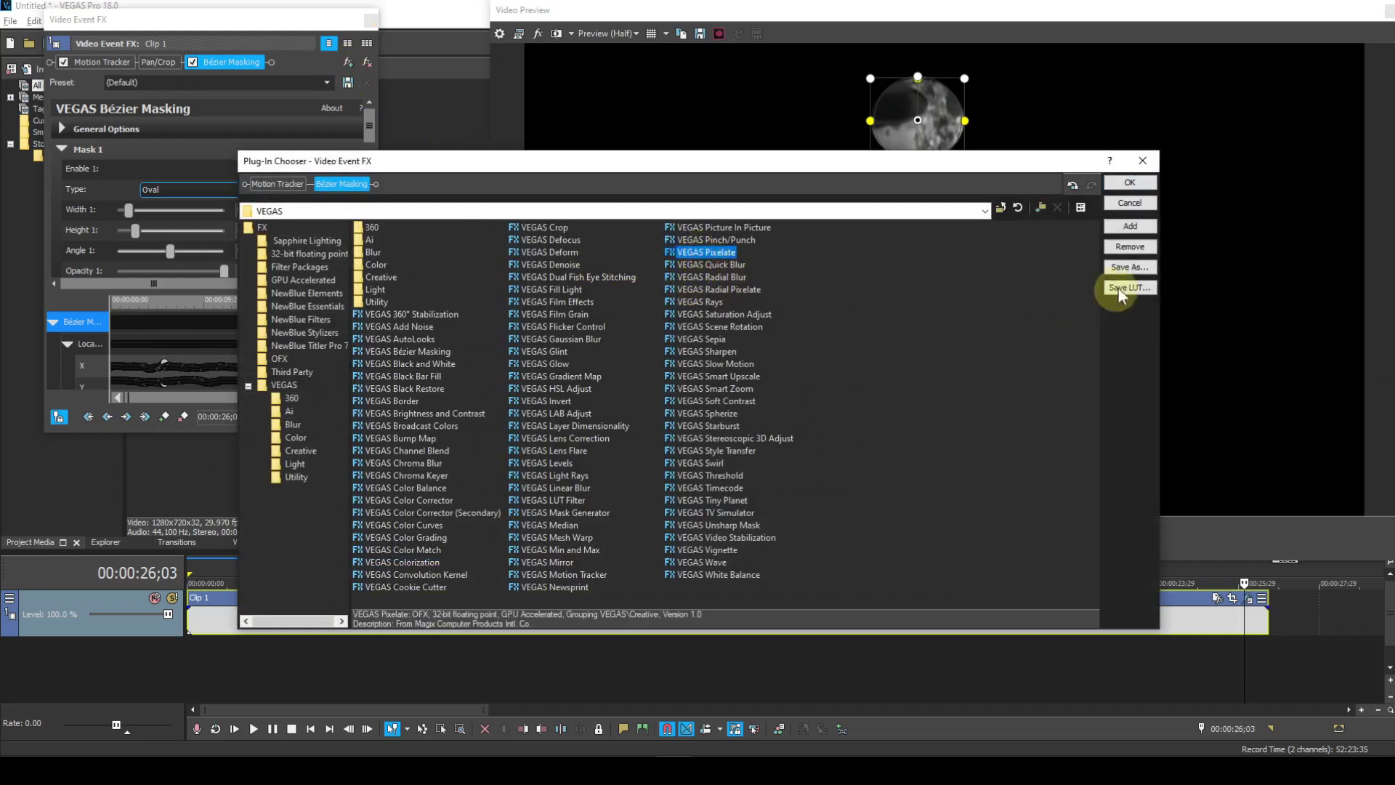
left_click(1131, 226)
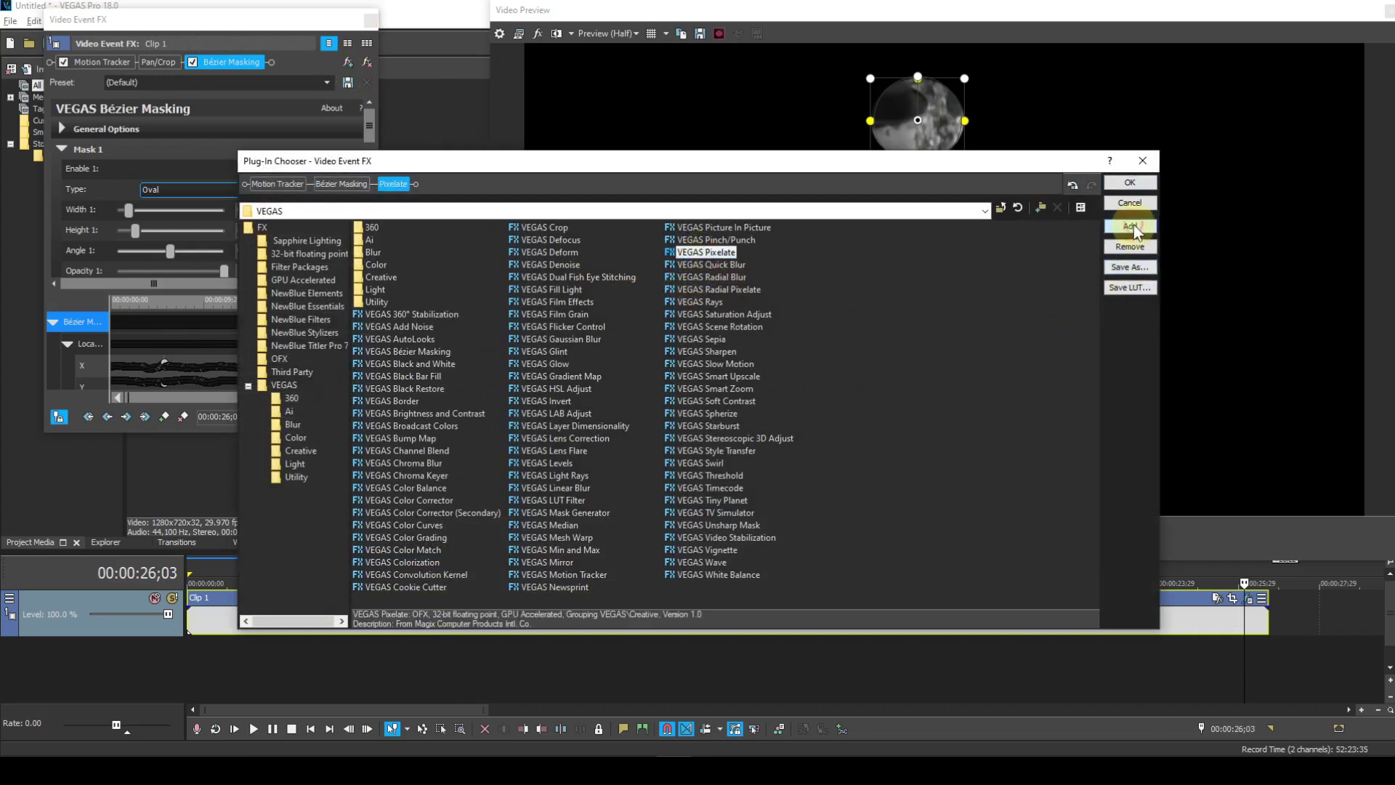
left_click(1130, 183)
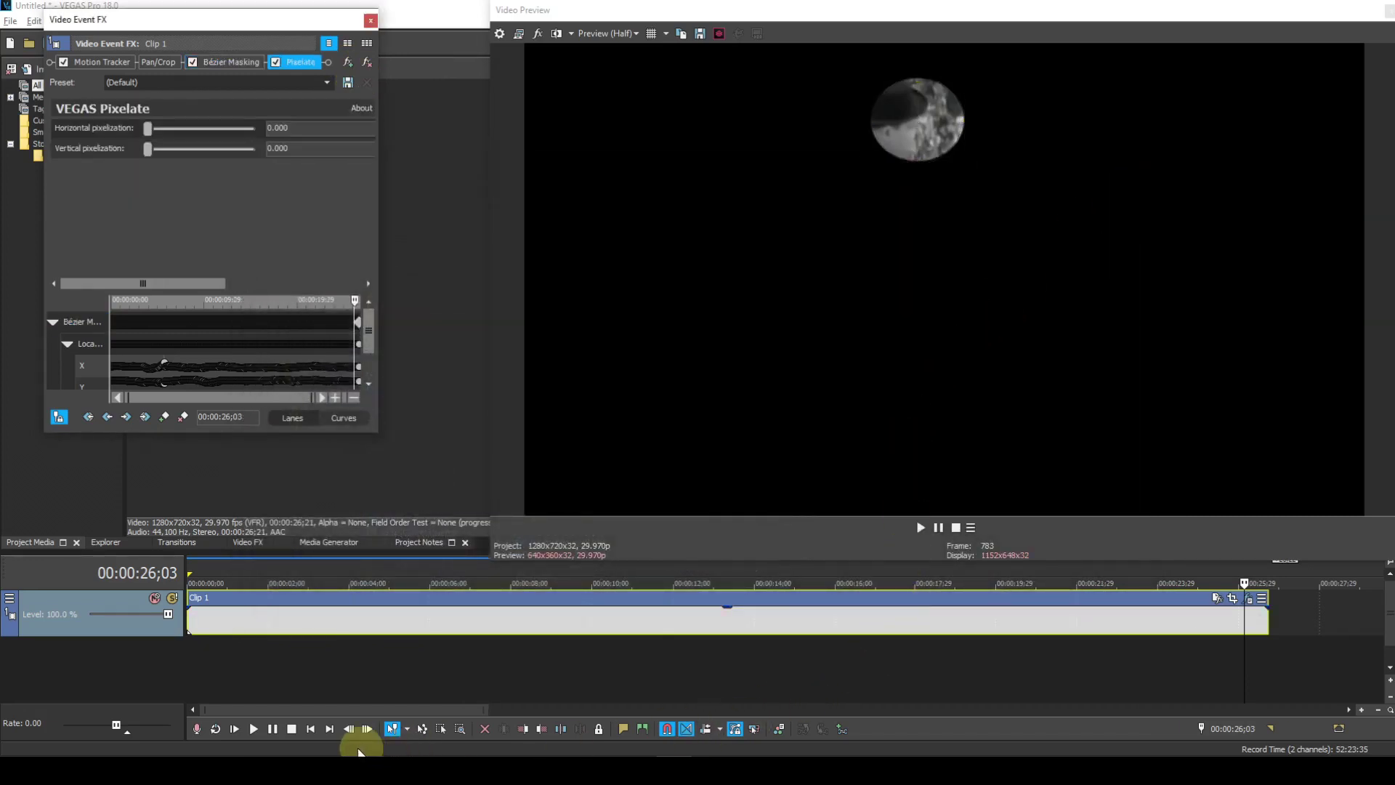
At the clip's first frame, set Pixelate's horizontal pixelization to about 0.878 and vertical pixelization to about 0.871
left_click(311, 730)
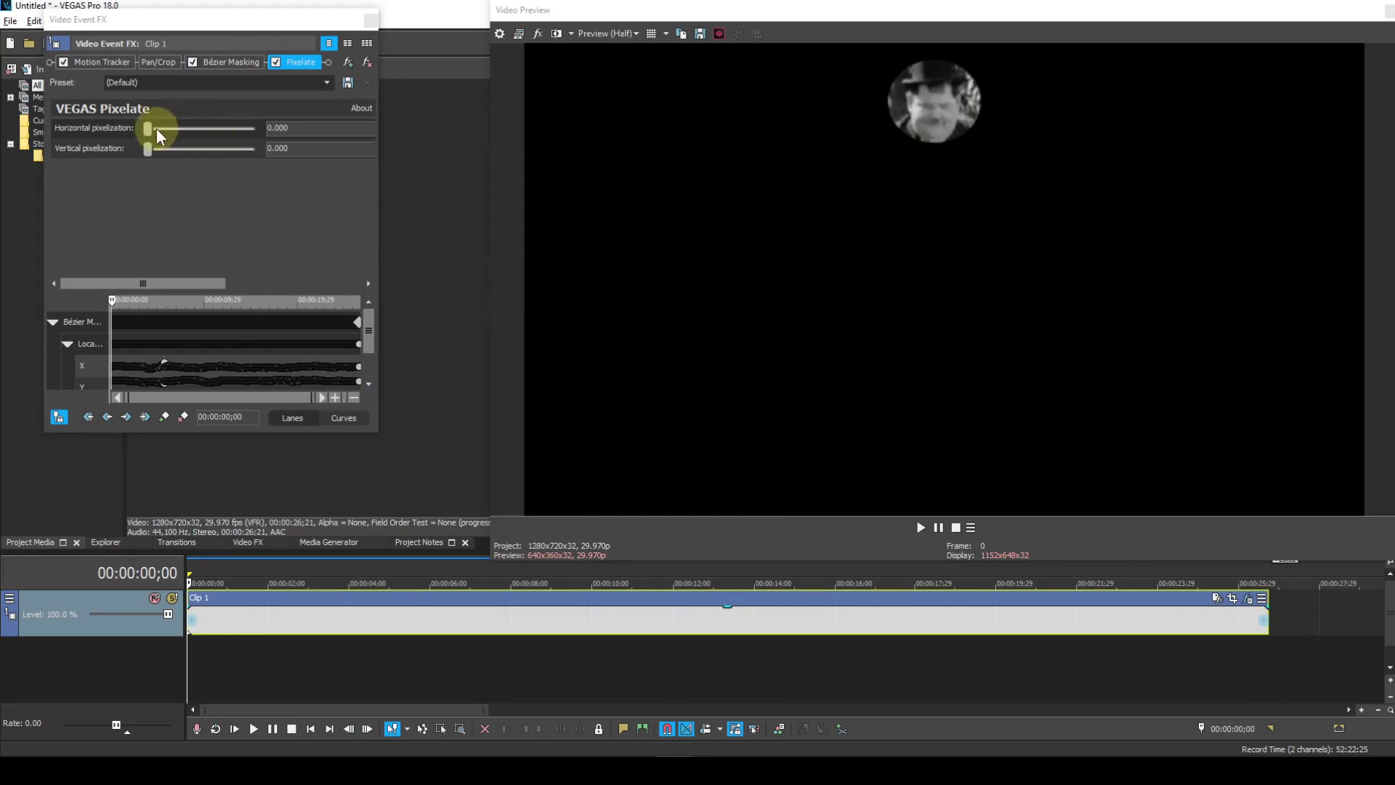
left_click_drag(150, 132, 241, 132)
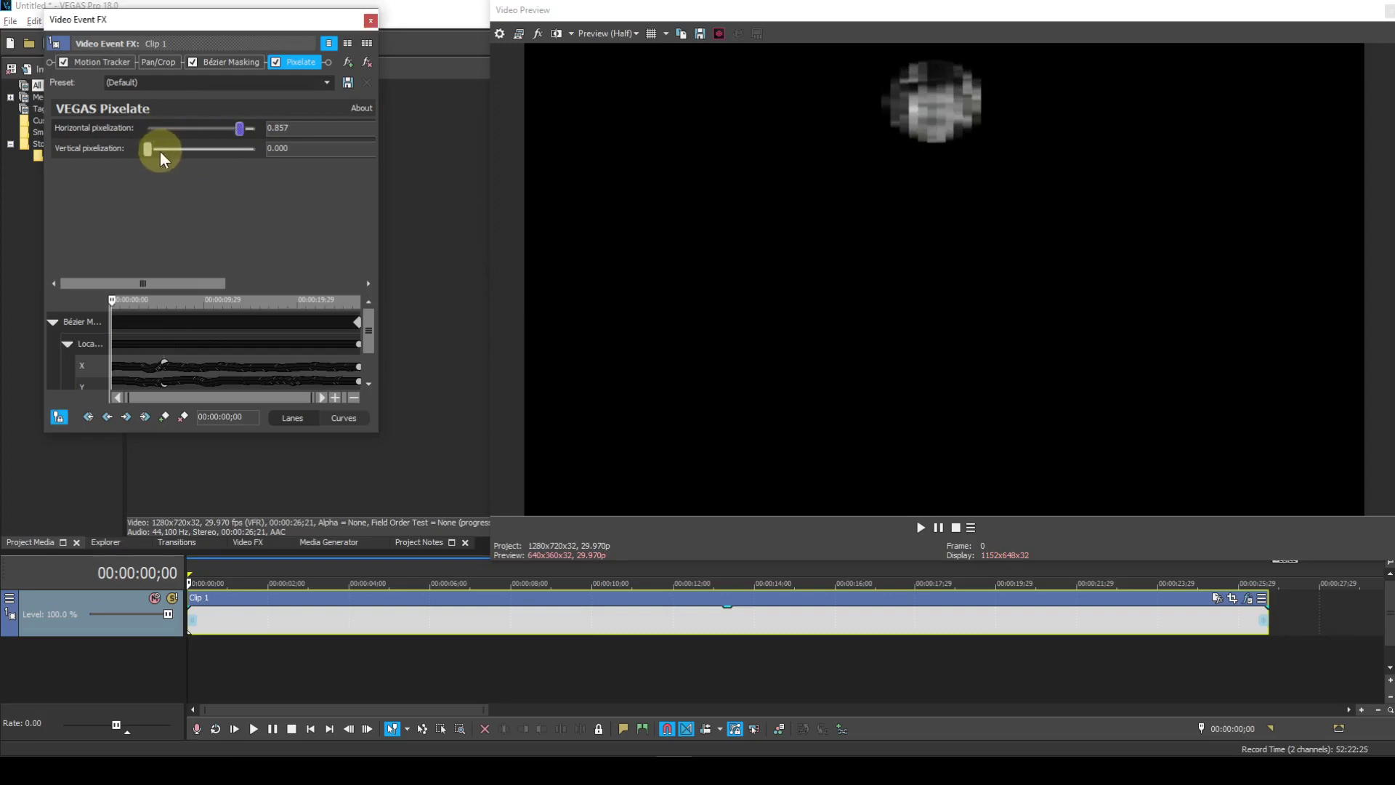
left_click_drag(149, 151, 242, 150)
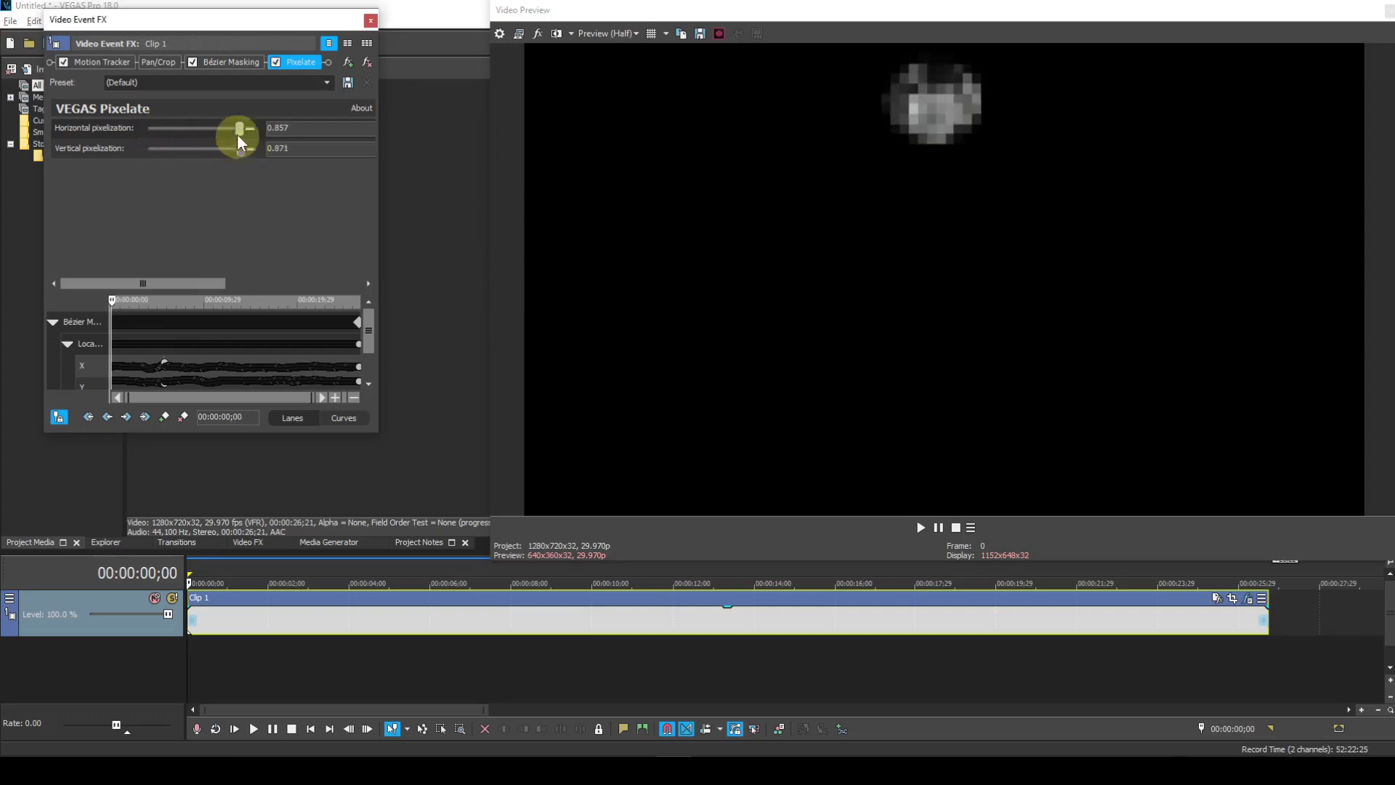
left_click_drag(242, 128, 242, 128)
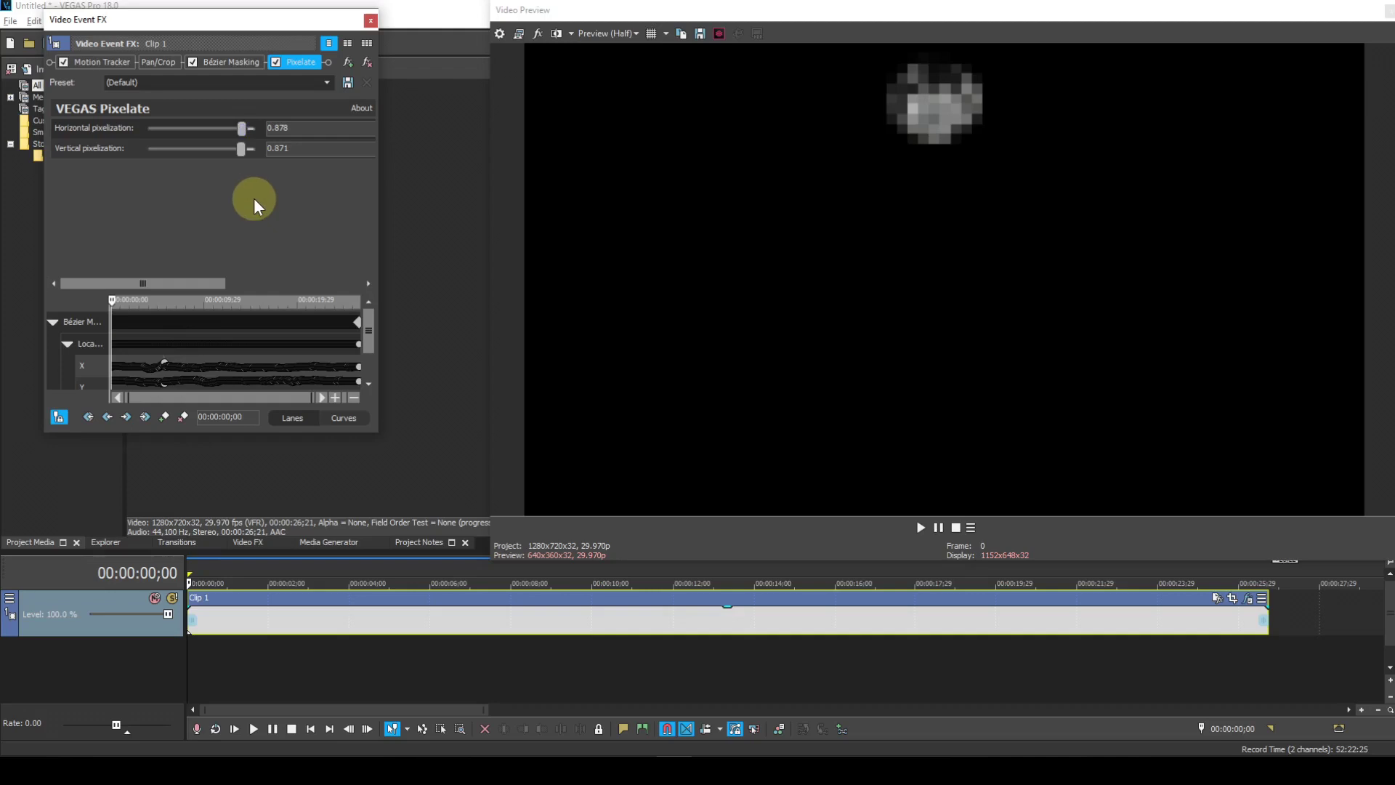
Move Pixelate ahead of Bézier Masking in the effects chain and enable Mask FX in the Bézier Masking general options
left_click_drag(301, 63, 209, 61)
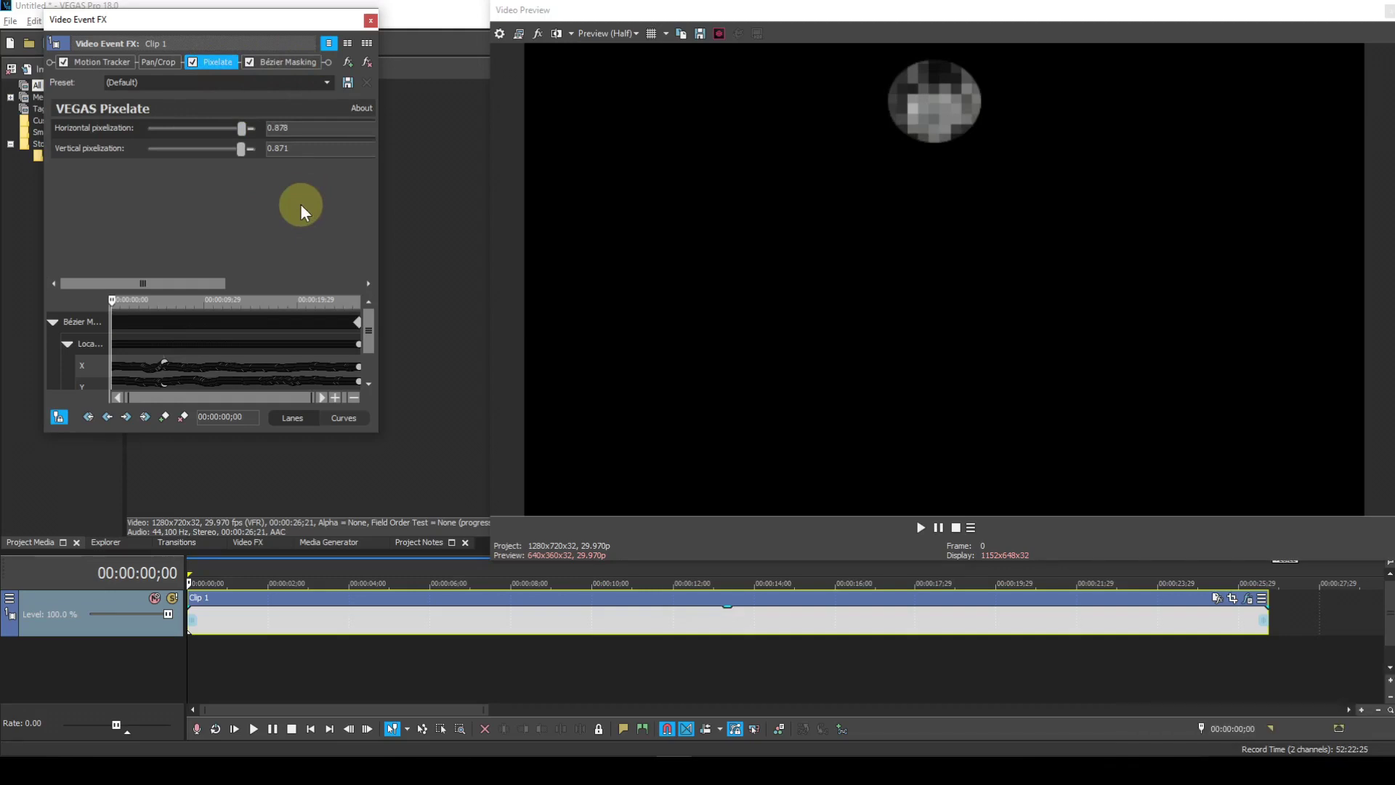
left_click(291, 63)
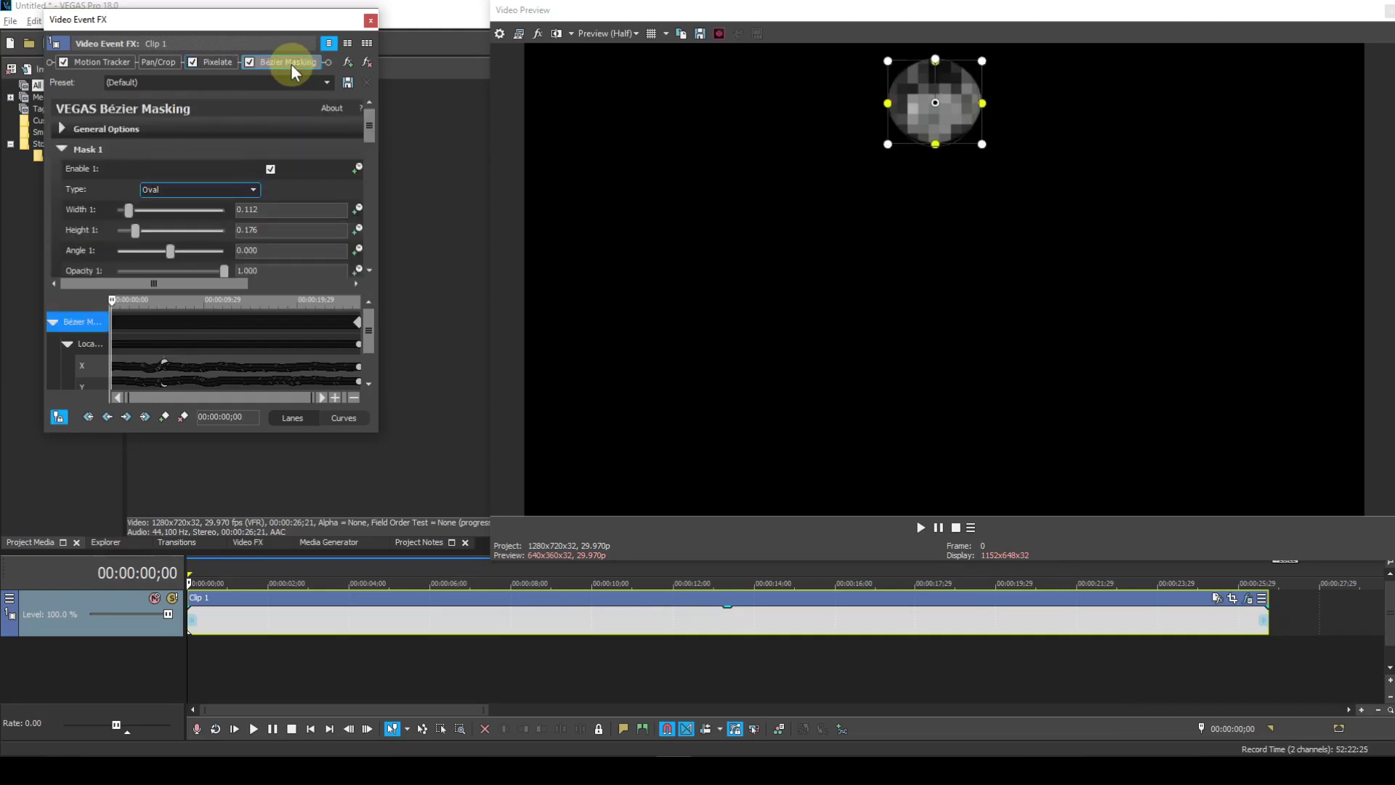
left_click(64, 126)
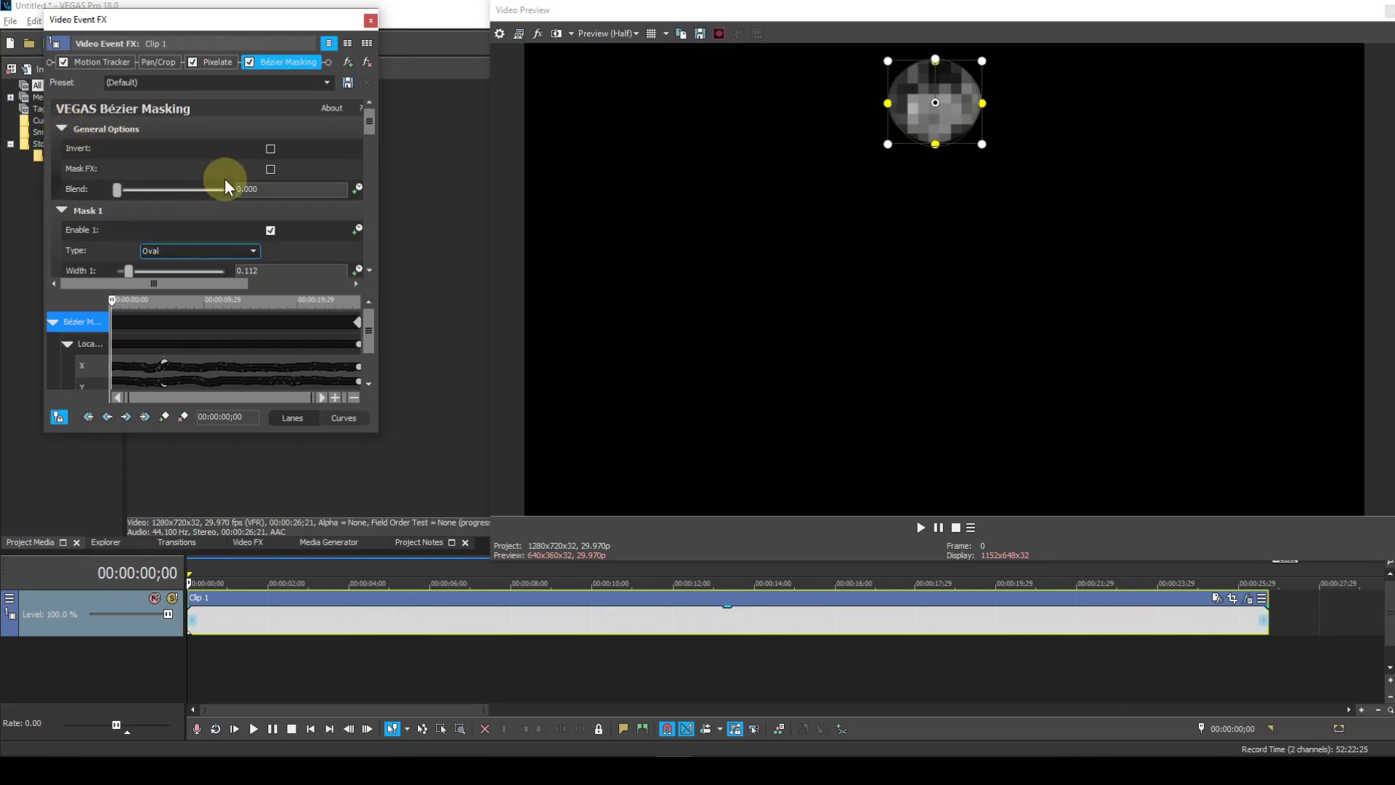
left_click(270, 169)
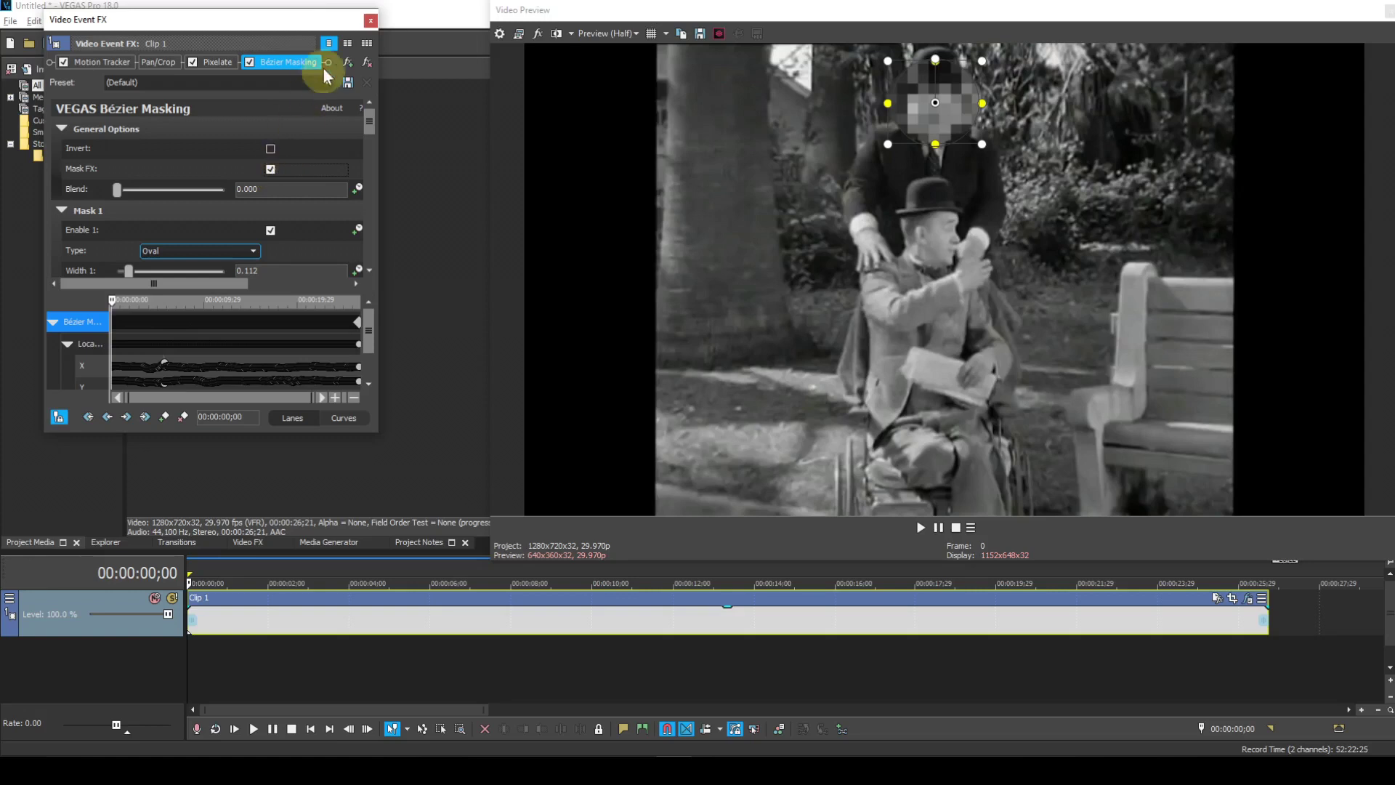
Close the effects window, play the clip to check the pixelated face, and return to the start
left_click(370, 20)
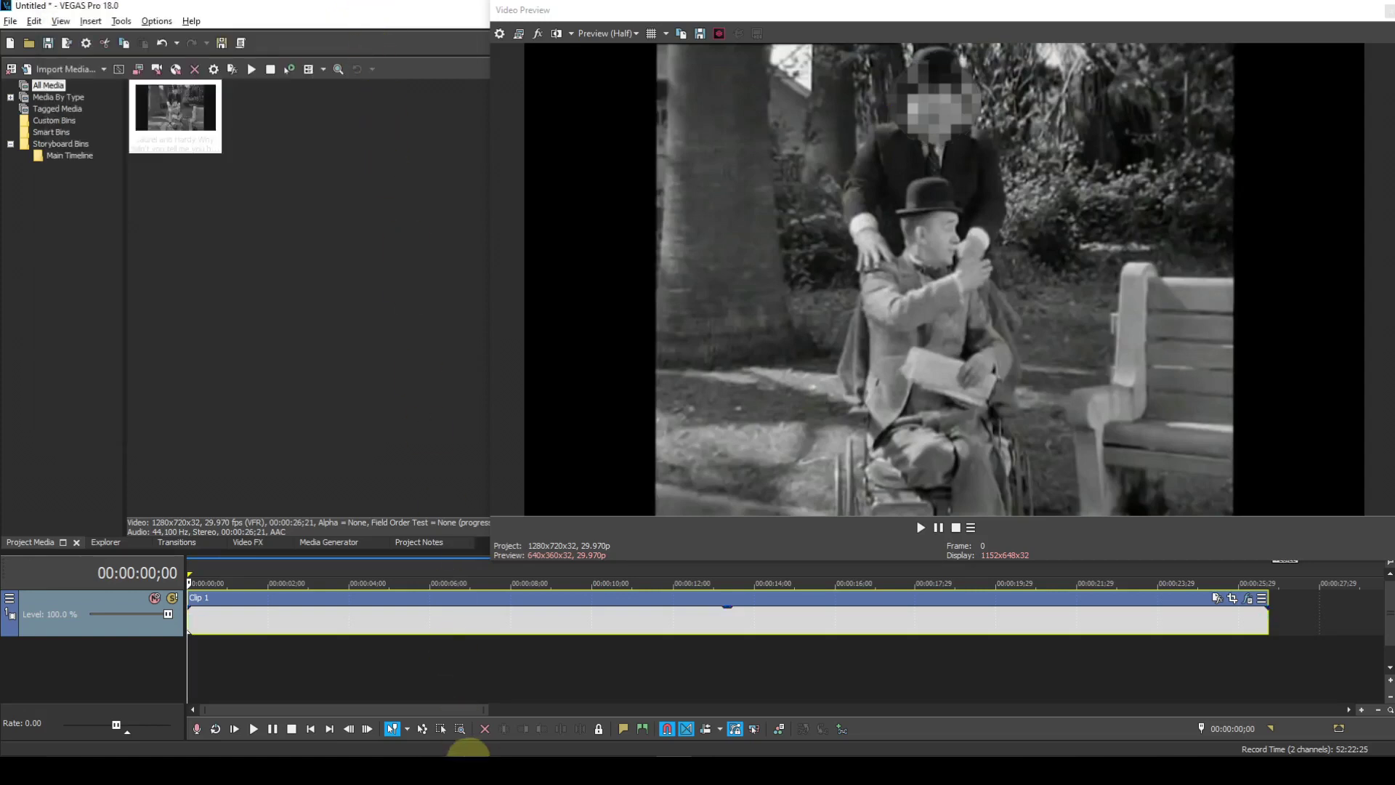
left_click(252, 730)
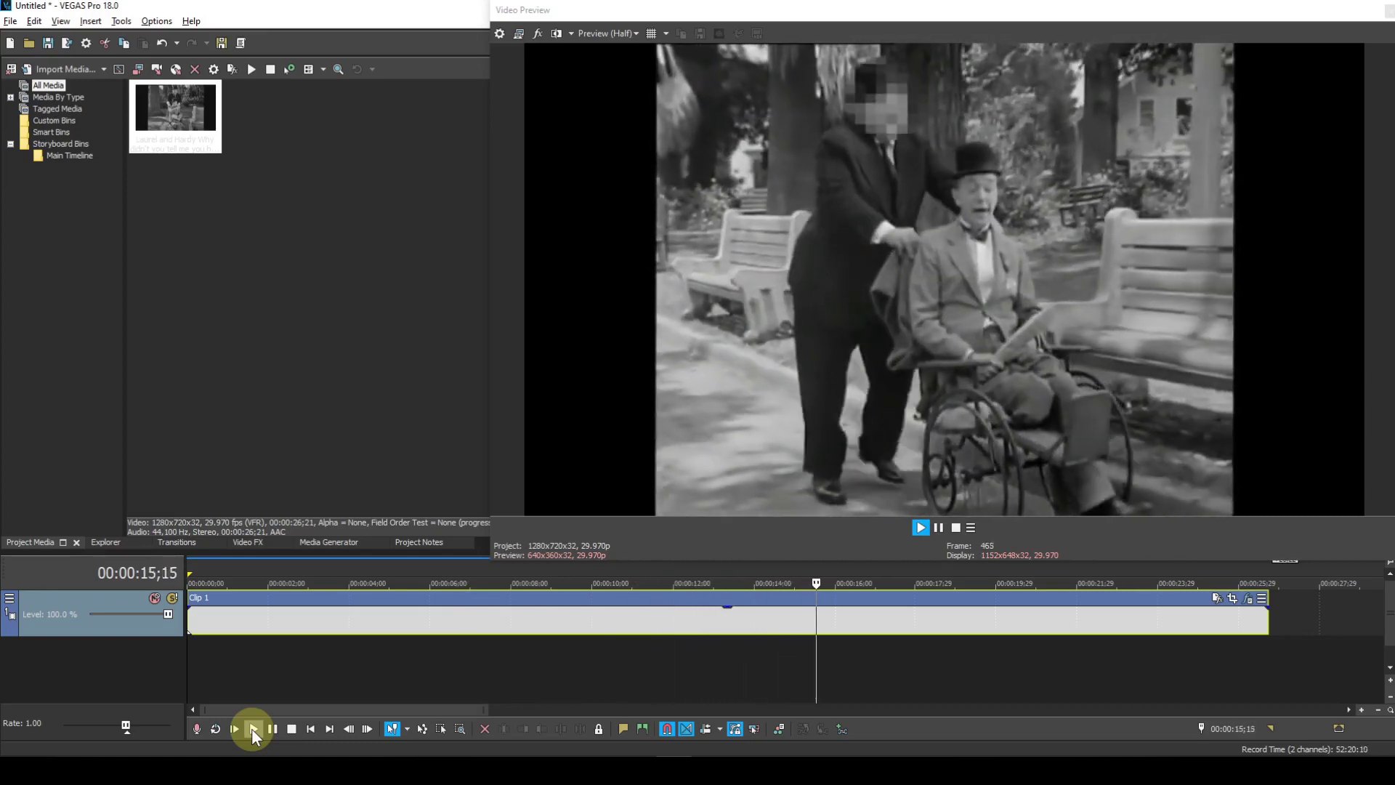
key("space")
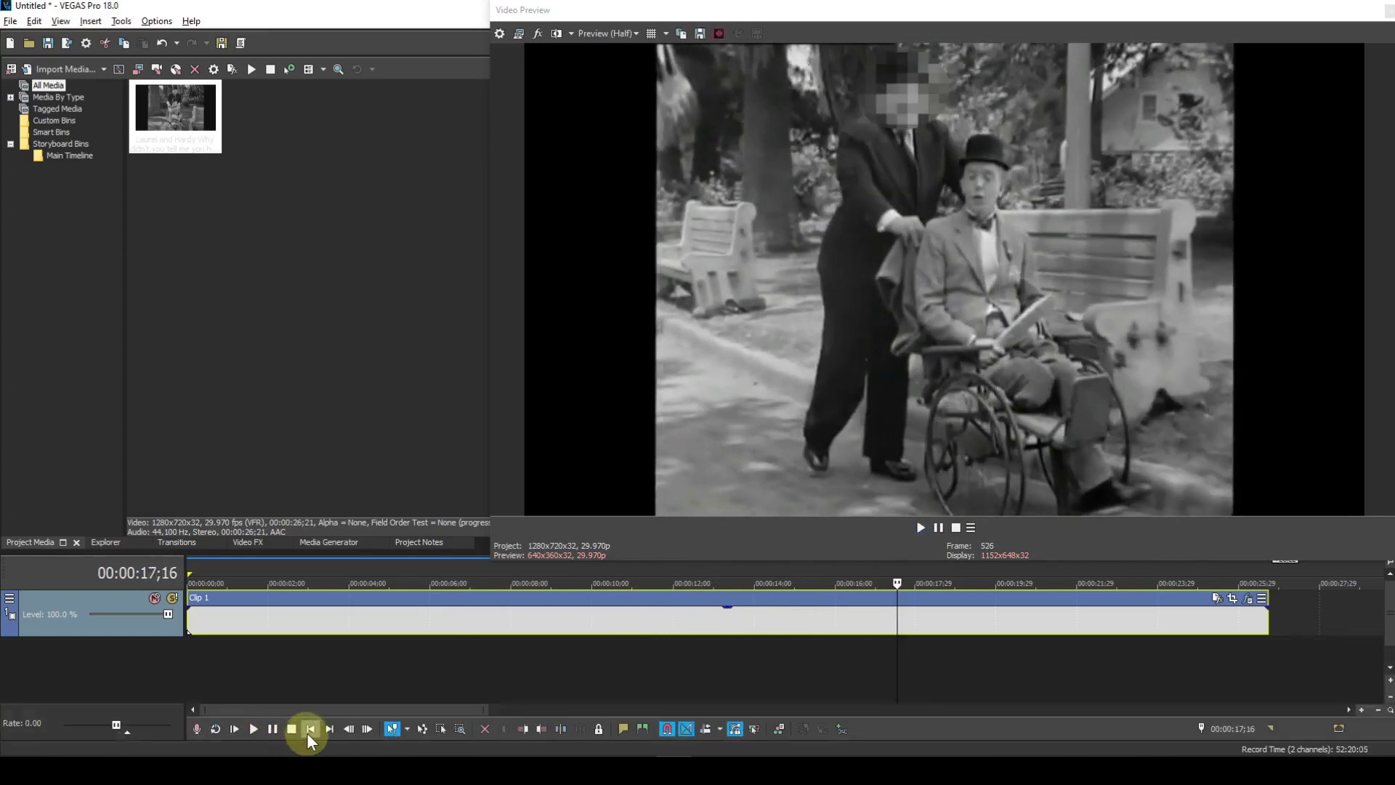
left_click(309, 730)
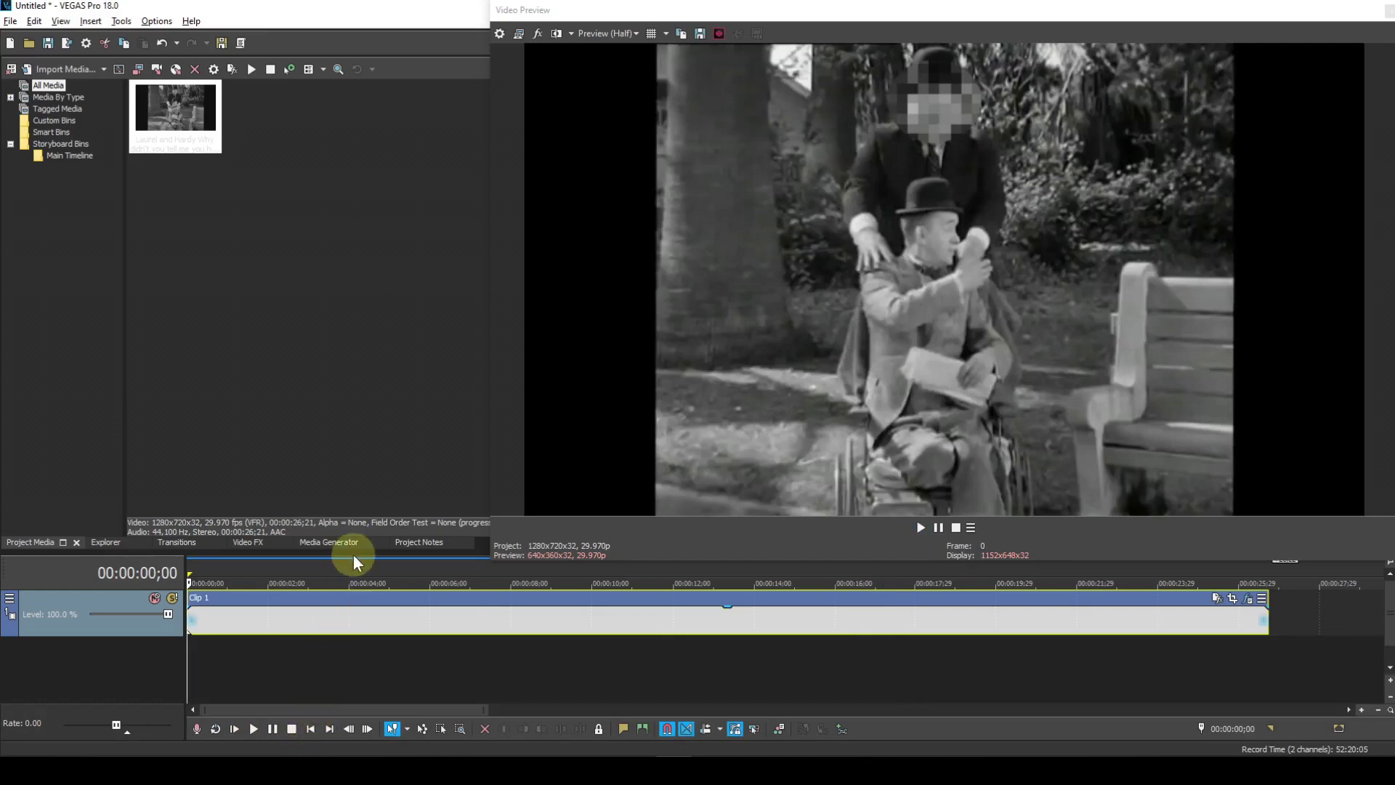
Set the Bézier Masking effect's Mask 1 feather style to Out and raise its feather to slightly above 8
left_click(1248, 599)
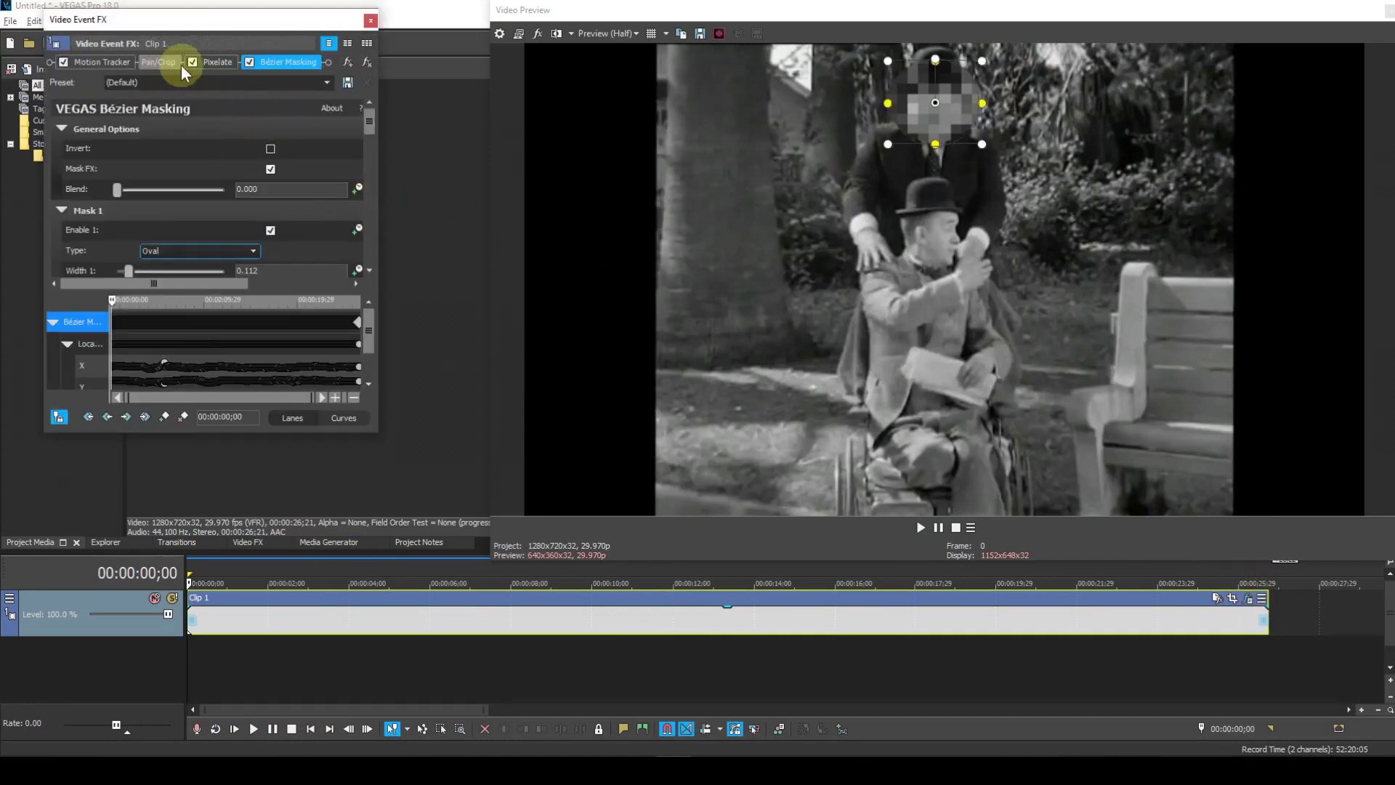
left_click(282, 66)
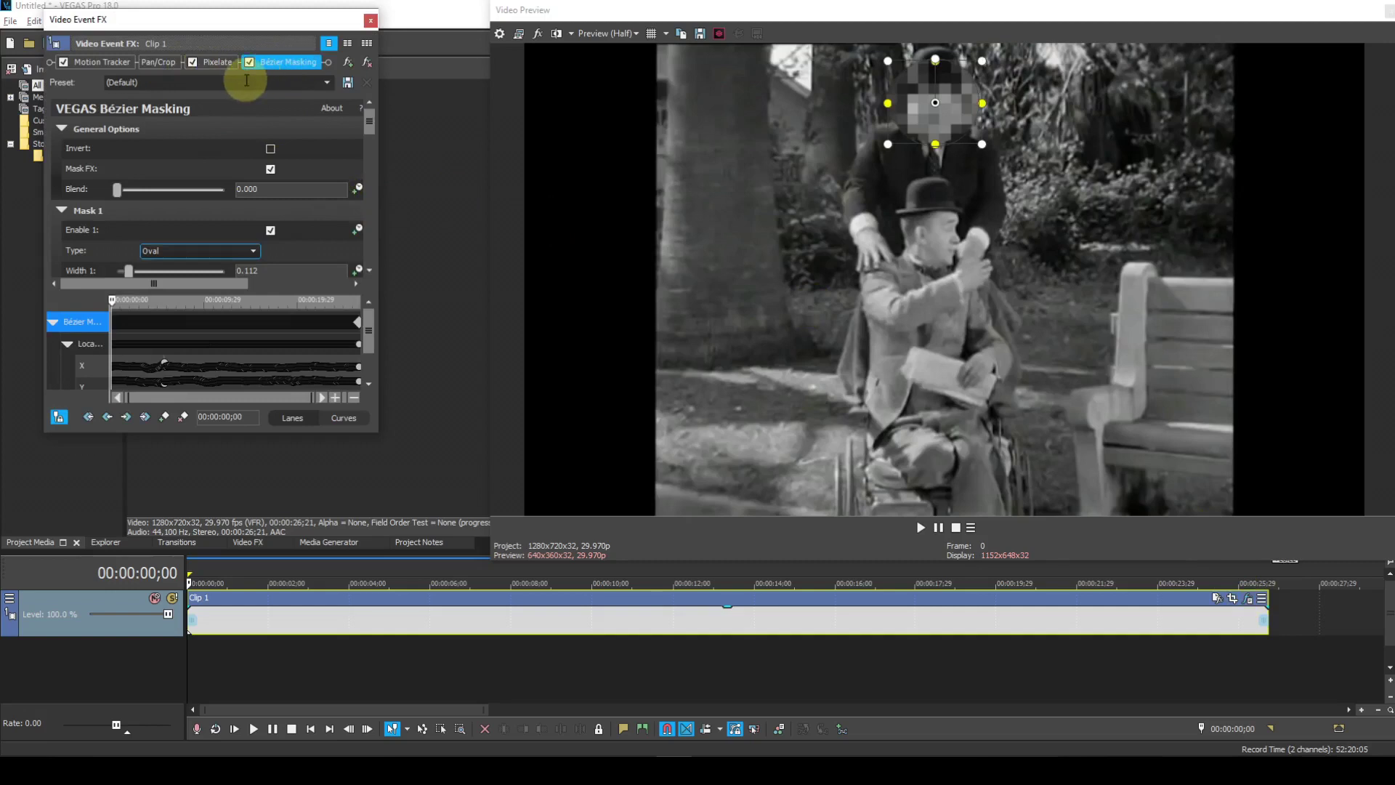
double_click(228, 23)
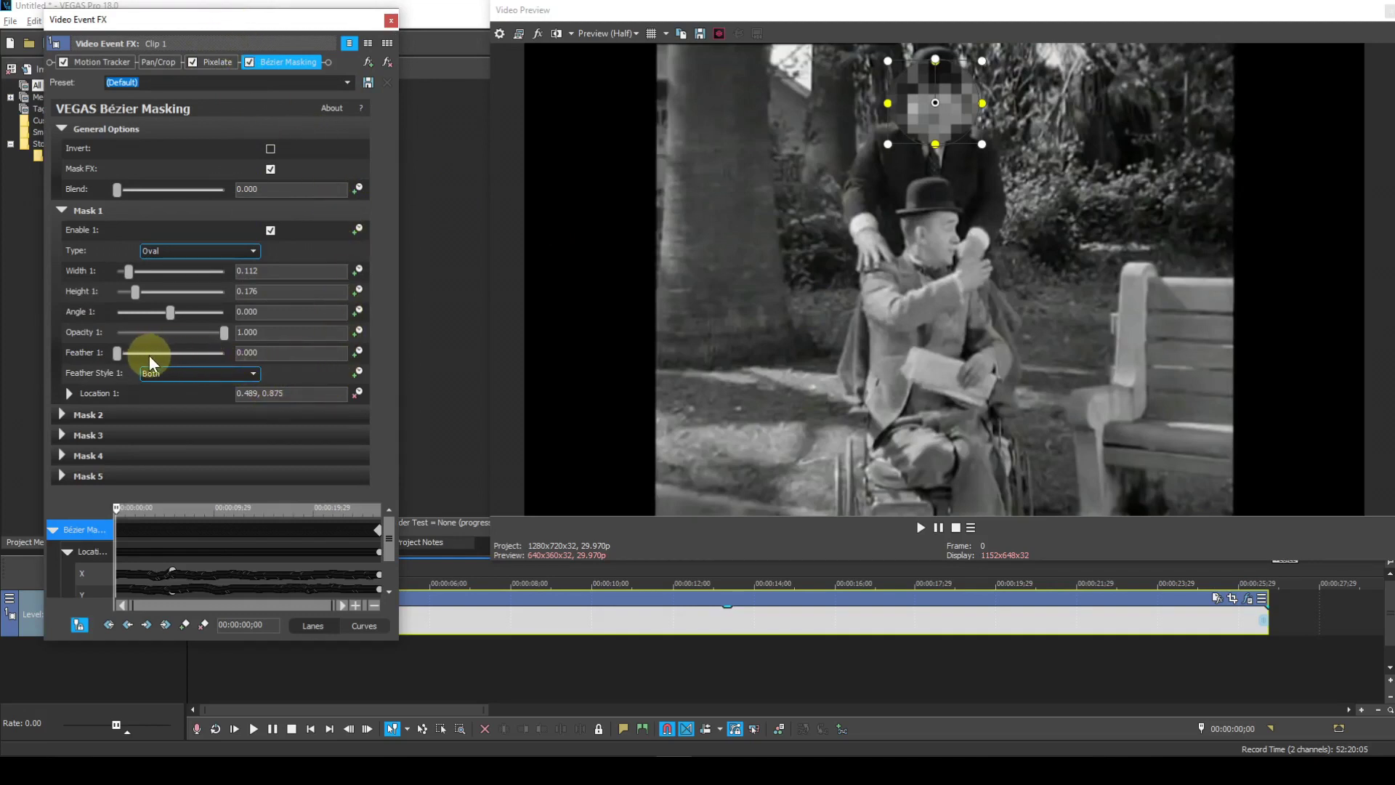
left_click(253, 372)
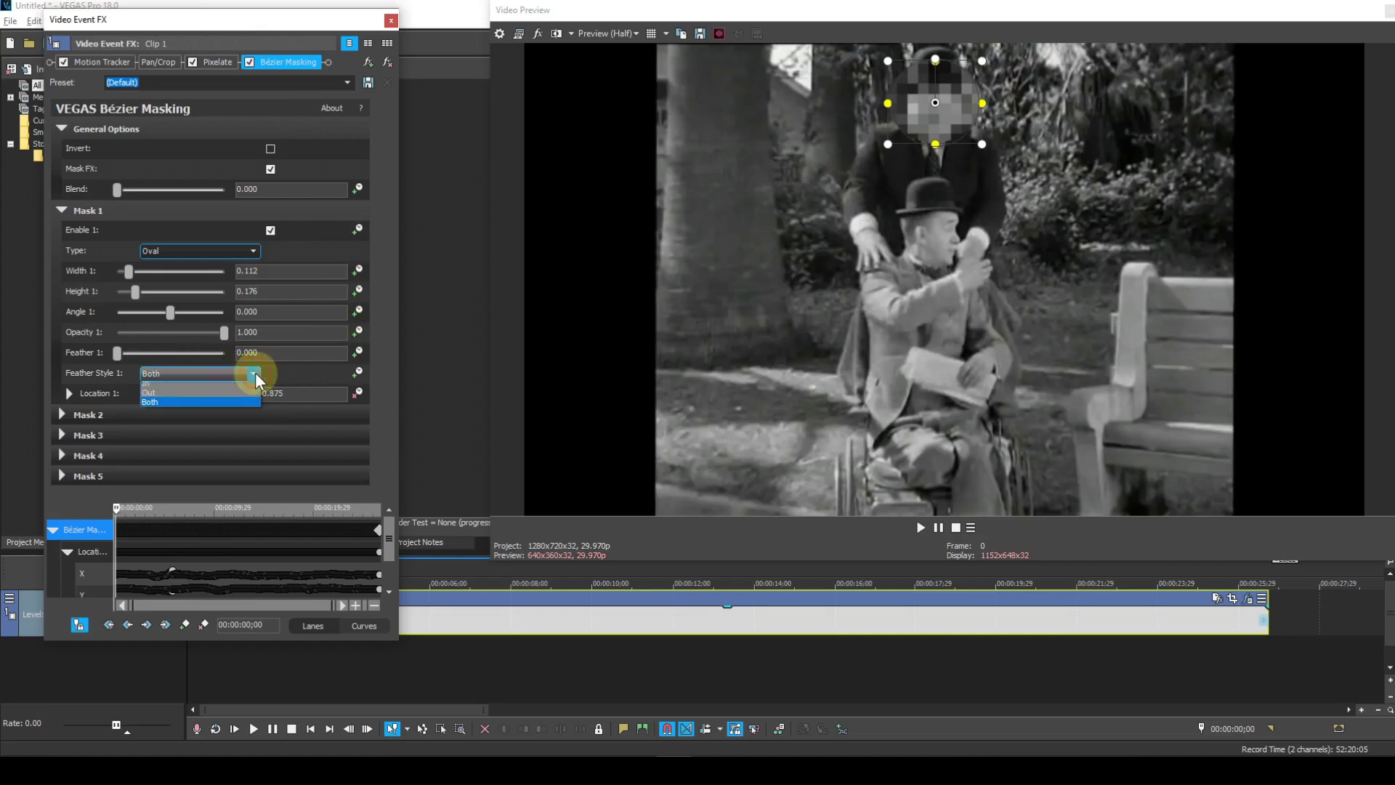
left_click(160, 398)
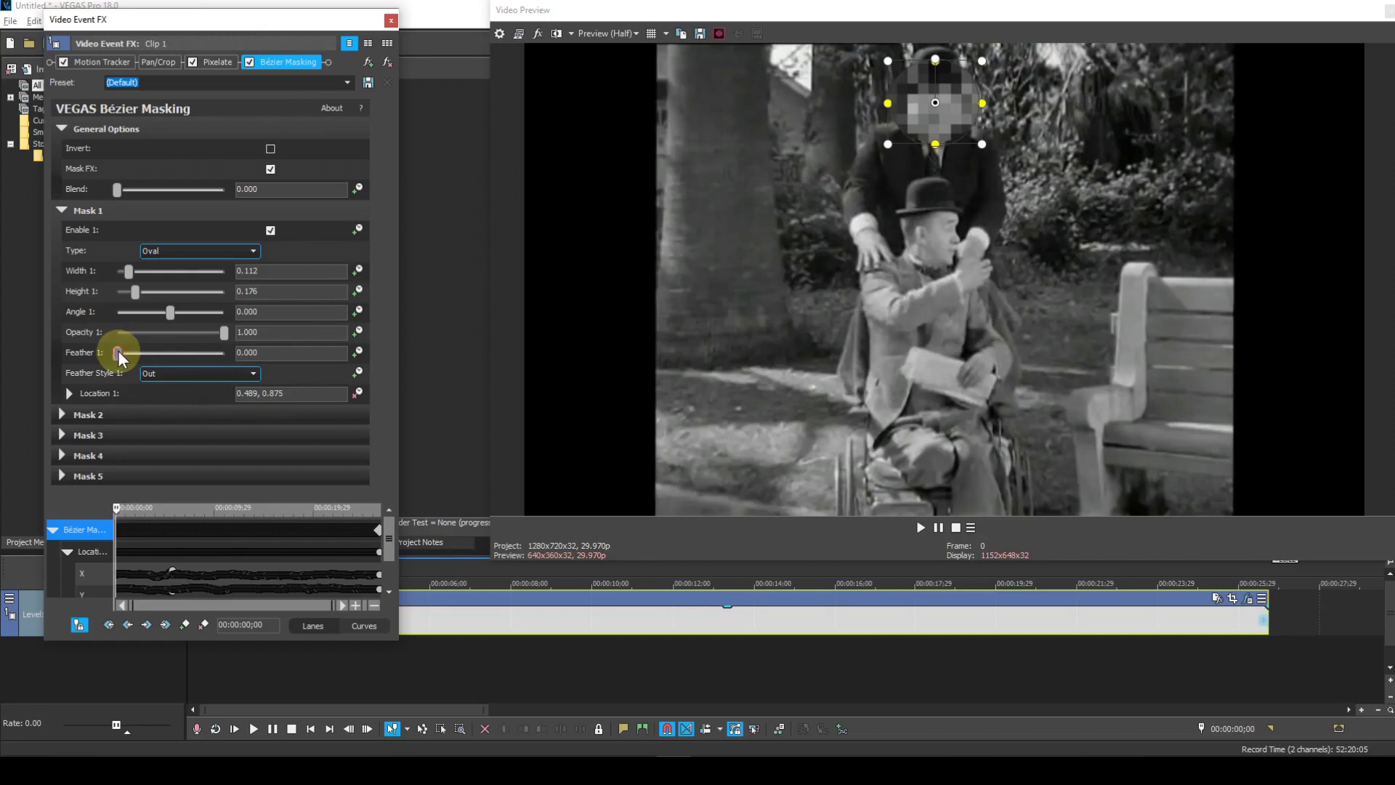
left_click_drag(121, 350, 129, 351)
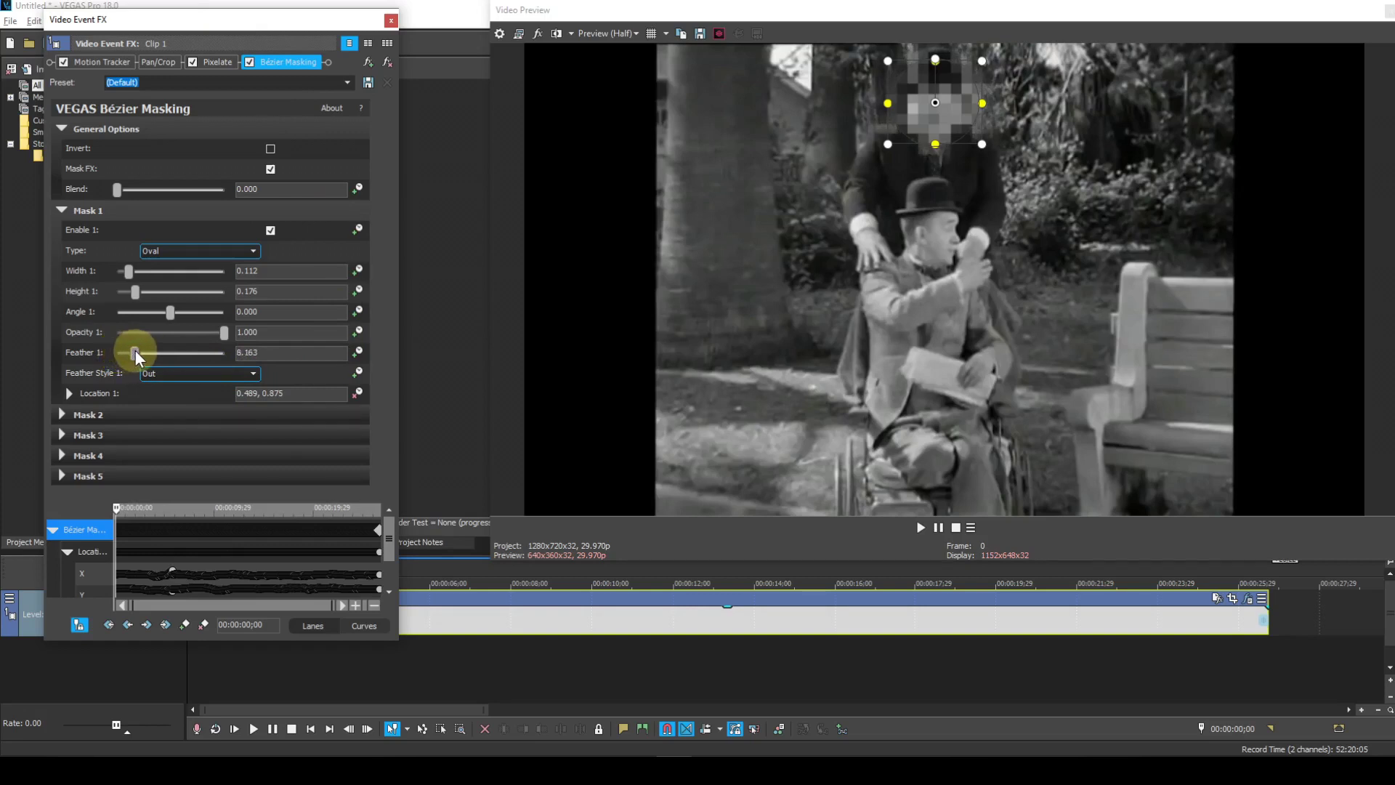
left_click_drag(135, 354, 137, 353)
Close the effects window and play the clip from the start to check the feathered pixelation over the standing man's face
left_click(391, 20)
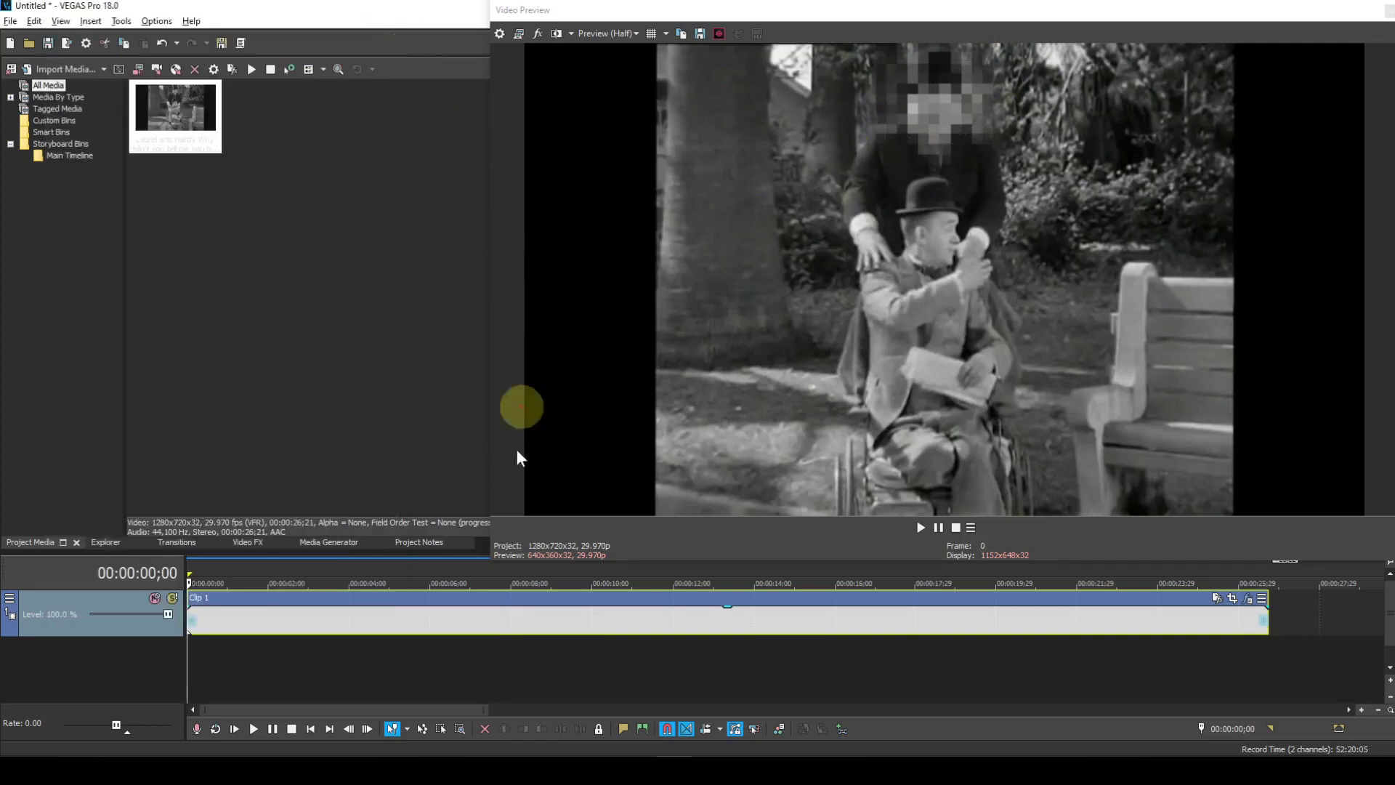
left_click(254, 730)
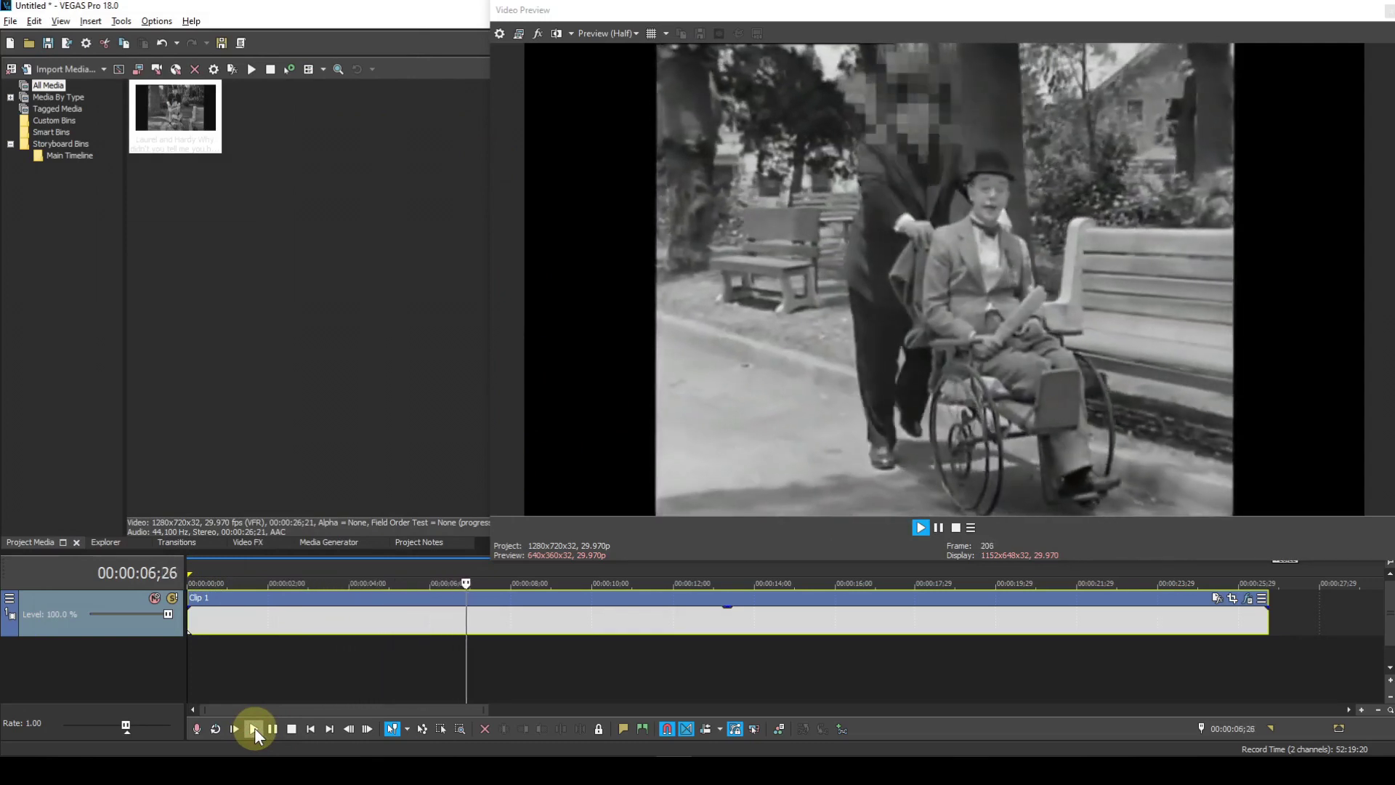
key("space")
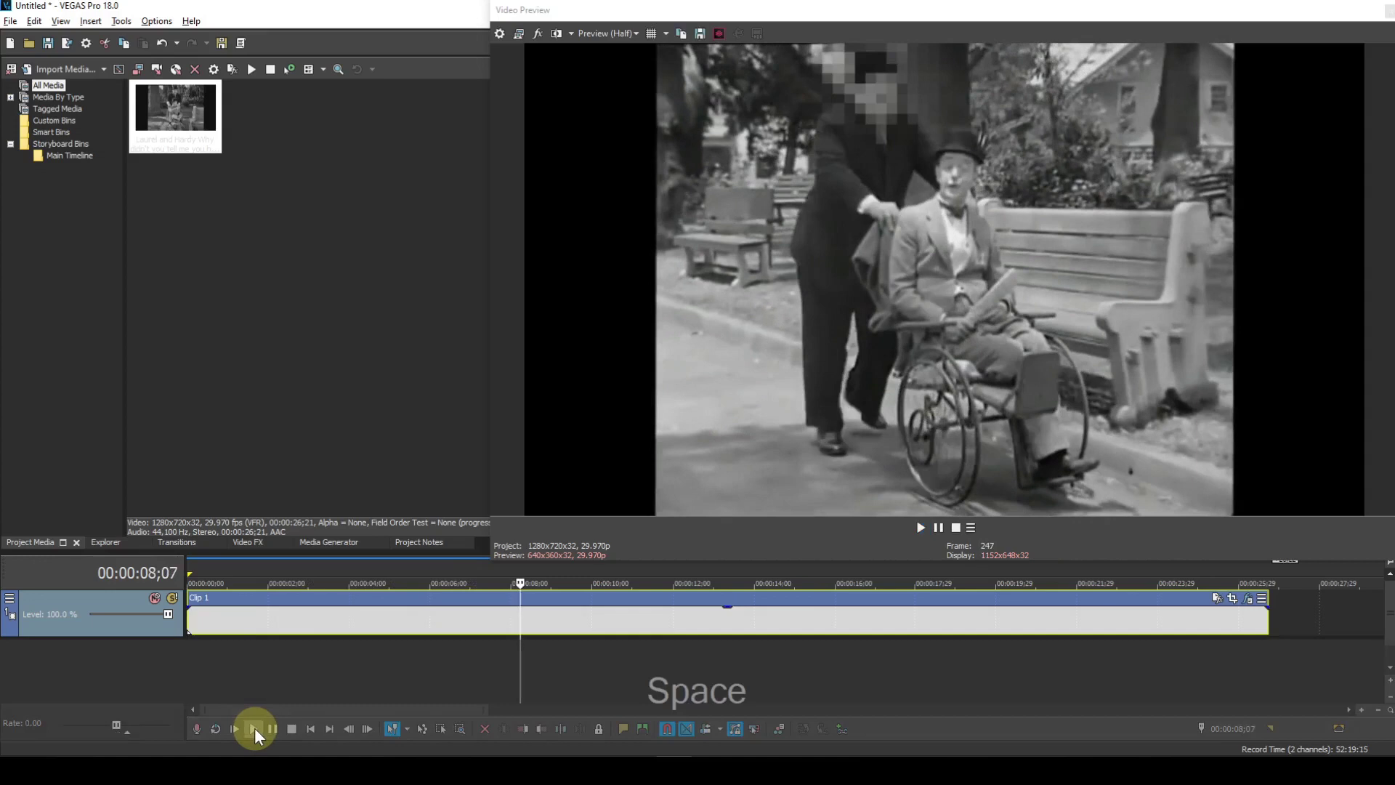